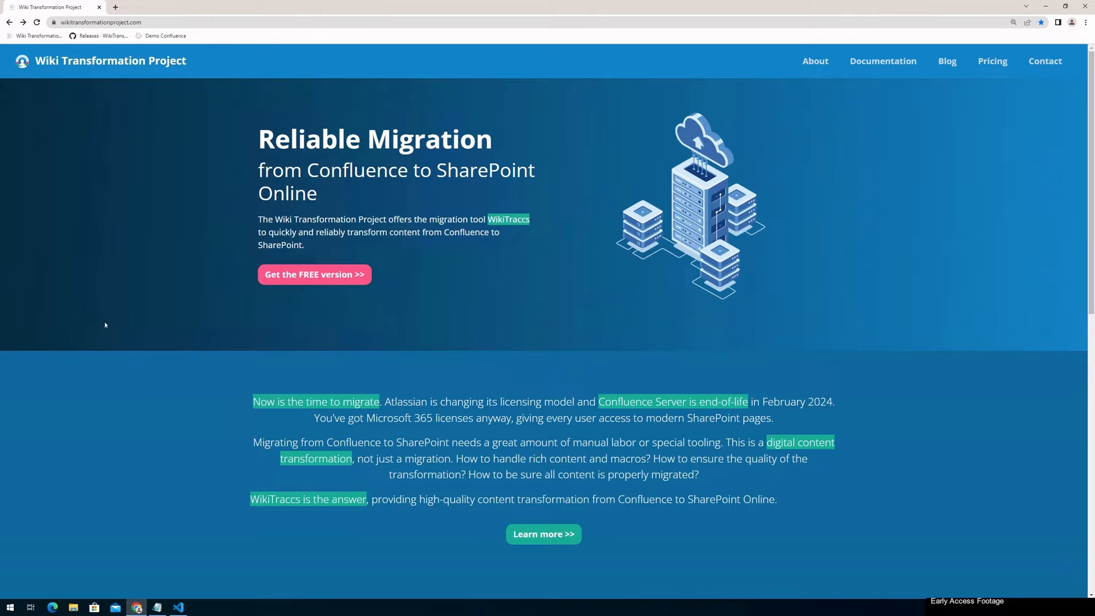
Step: Download WikiTraccs release 0.0.229 from its GitHub releases page and show the zip file in its folder
{"action": "left_click", "coordinate": [98, 35]}
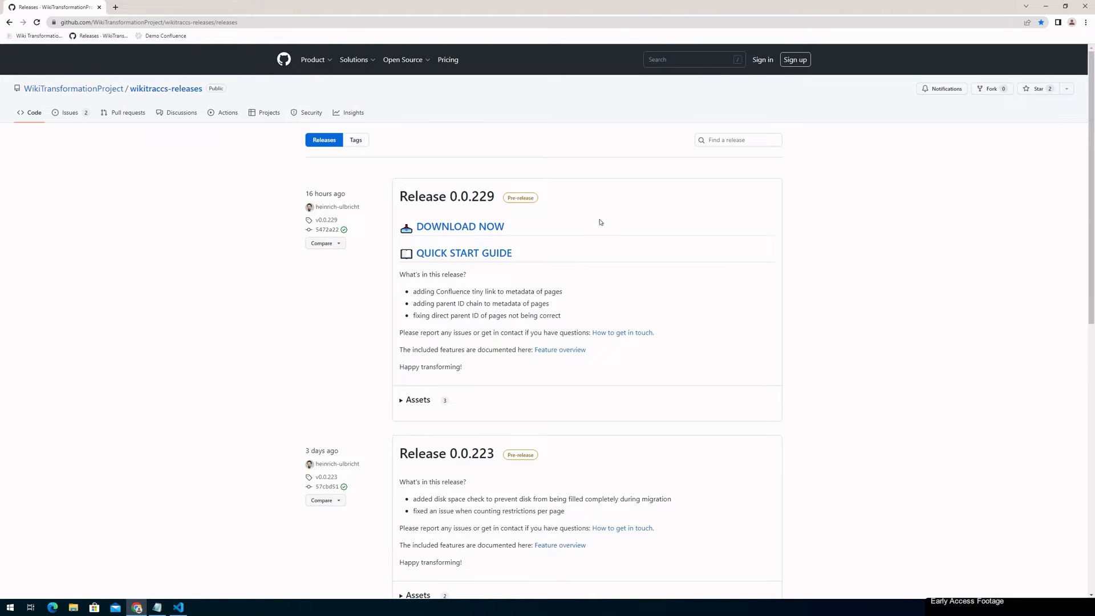
{"action": "left_click", "coordinate": [472, 227]}
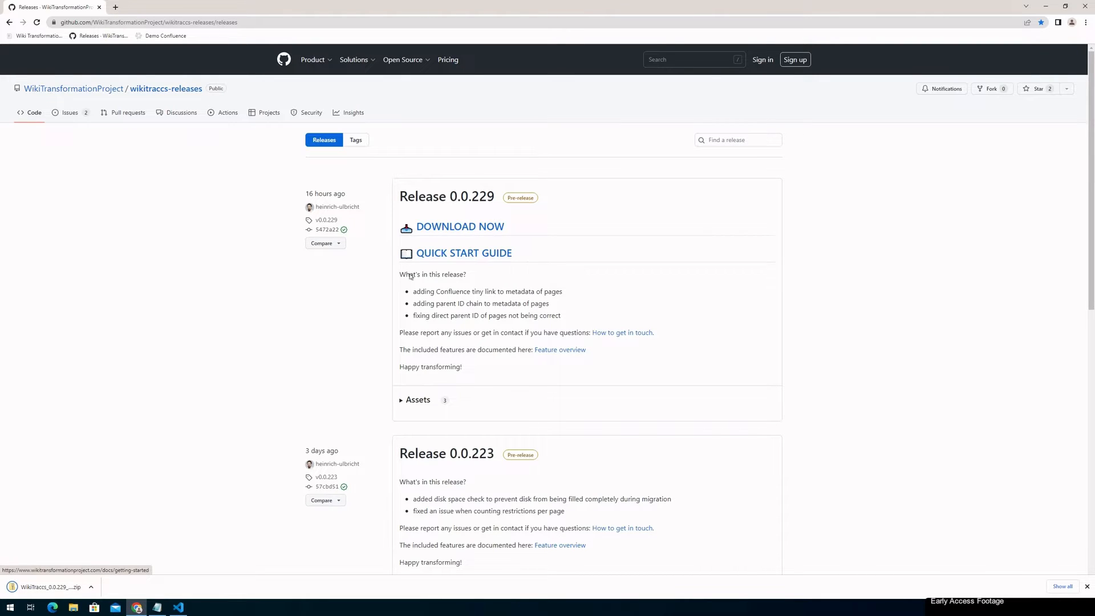
{"action": "left_click", "coordinate": [90, 586]}
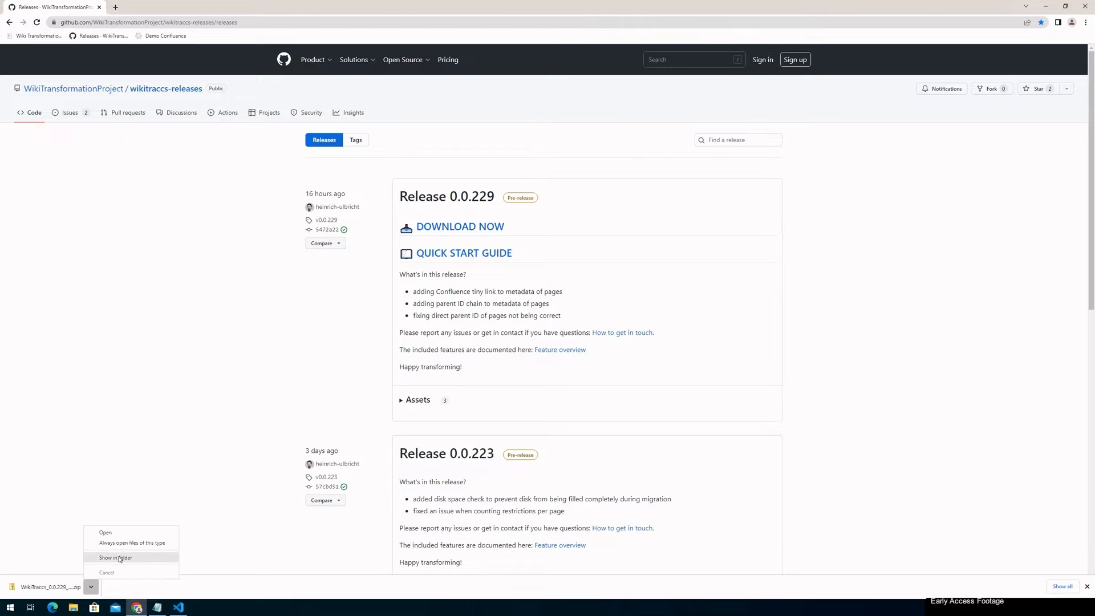
{"action": "left_click", "coordinate": [115, 557]}
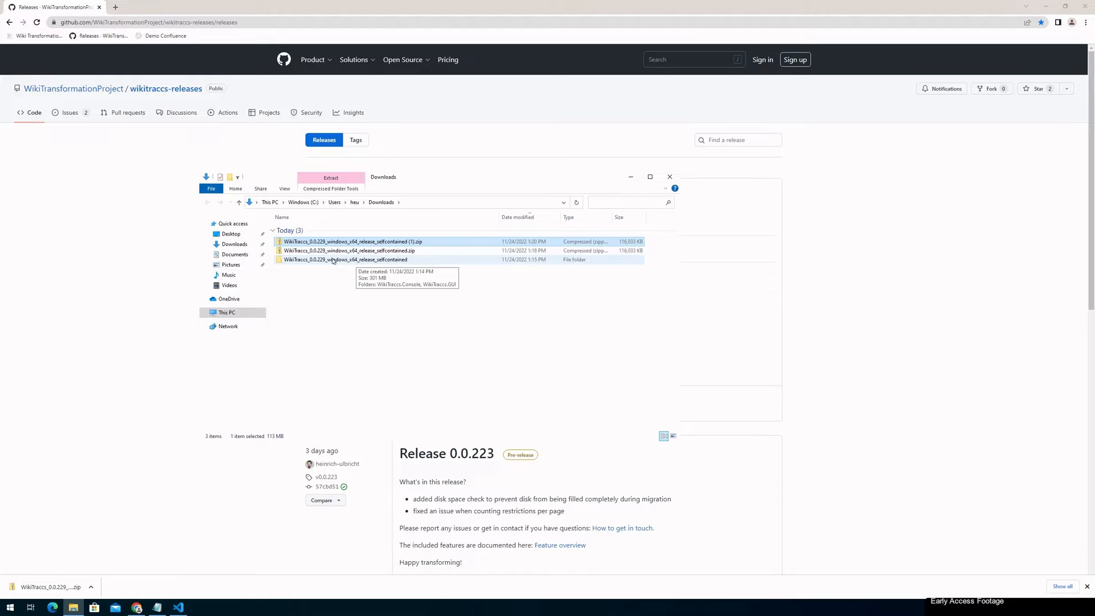
Step: Open the WikiTraccs.GUI subfolder inside the extracted WikiTraccs_0.0.229_windows_x64_release_selfcontained folder
{"action": "left_click", "coordinate": [403, 251]}
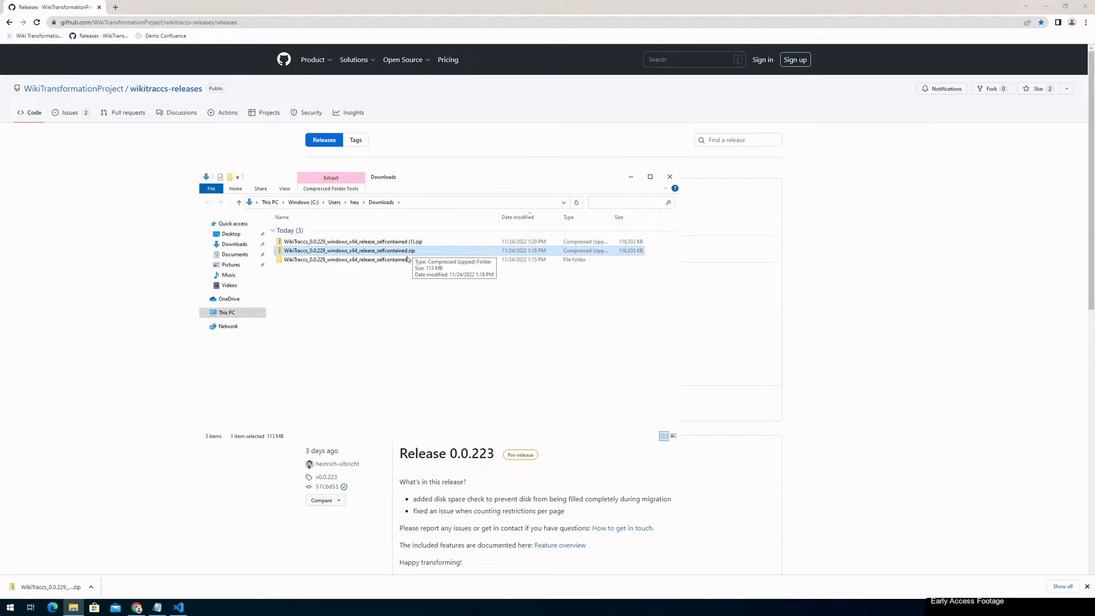
{"action": "double_click", "coordinate": [394, 260]}
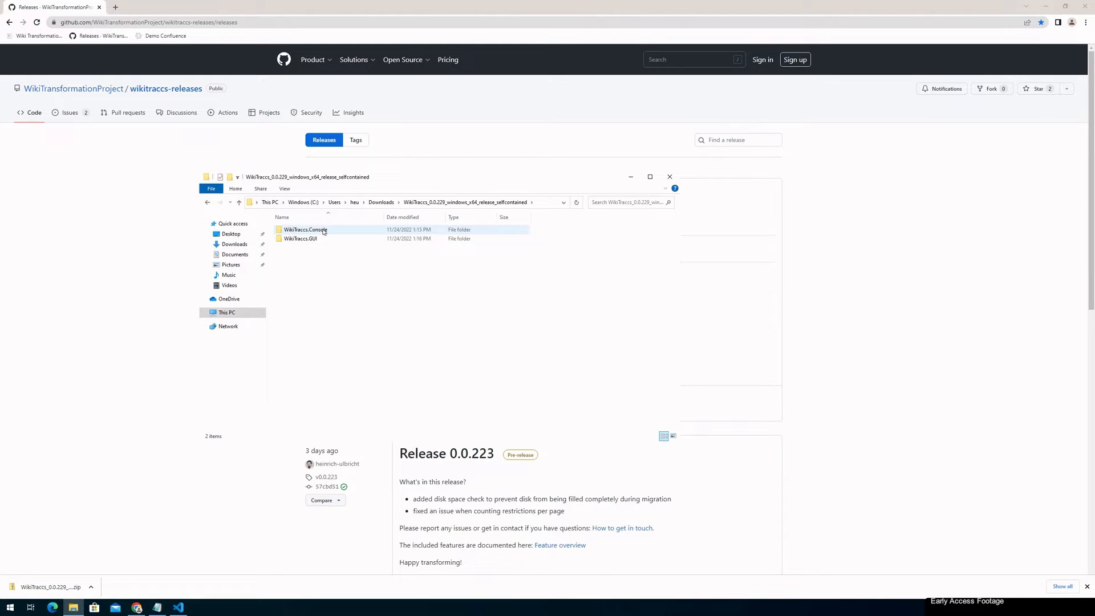
{"action": "left_click", "coordinate": [311, 240]}
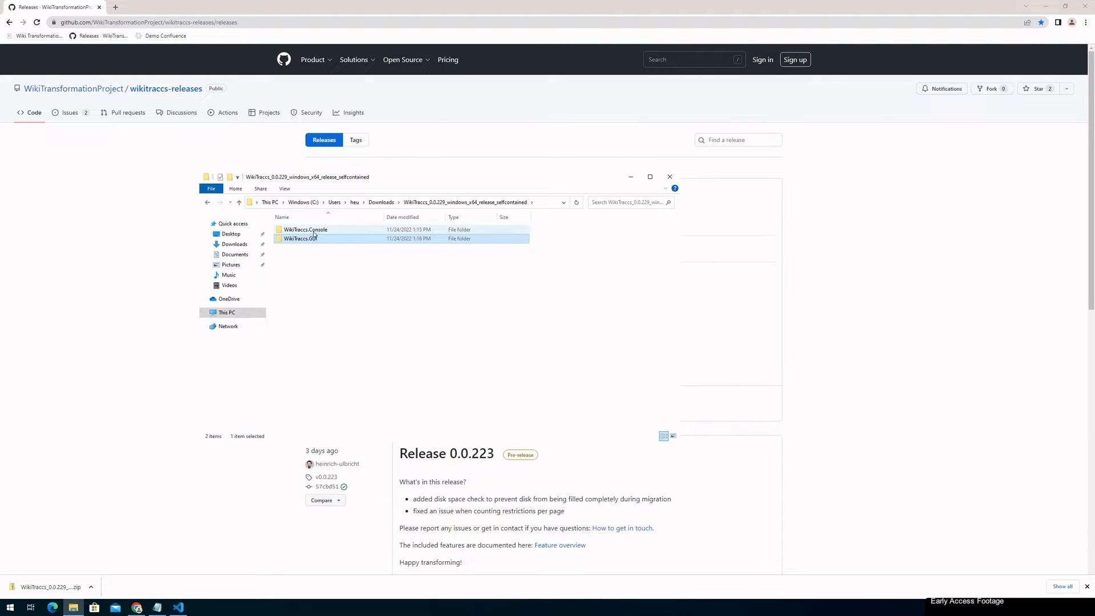
{"action": "double_click", "coordinate": [312, 240]}
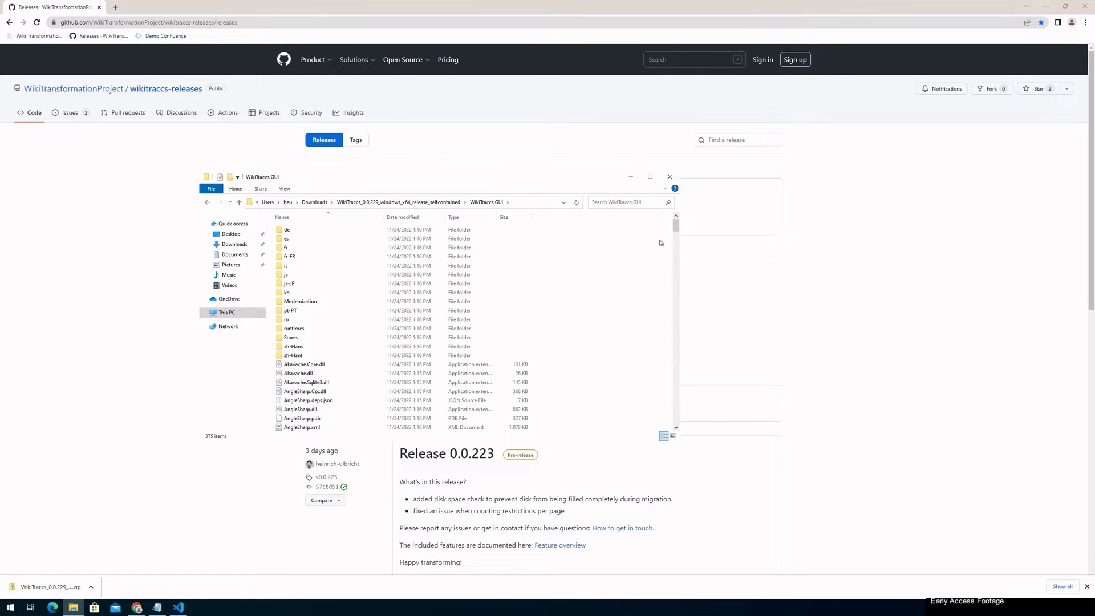
Step: Try to run WikiTraccs.GUI.exe and dismiss the SmartScreen dialog
{"action": "left_click_drag", "start_coordinate": [676, 226], "coordinate": [676, 428]}
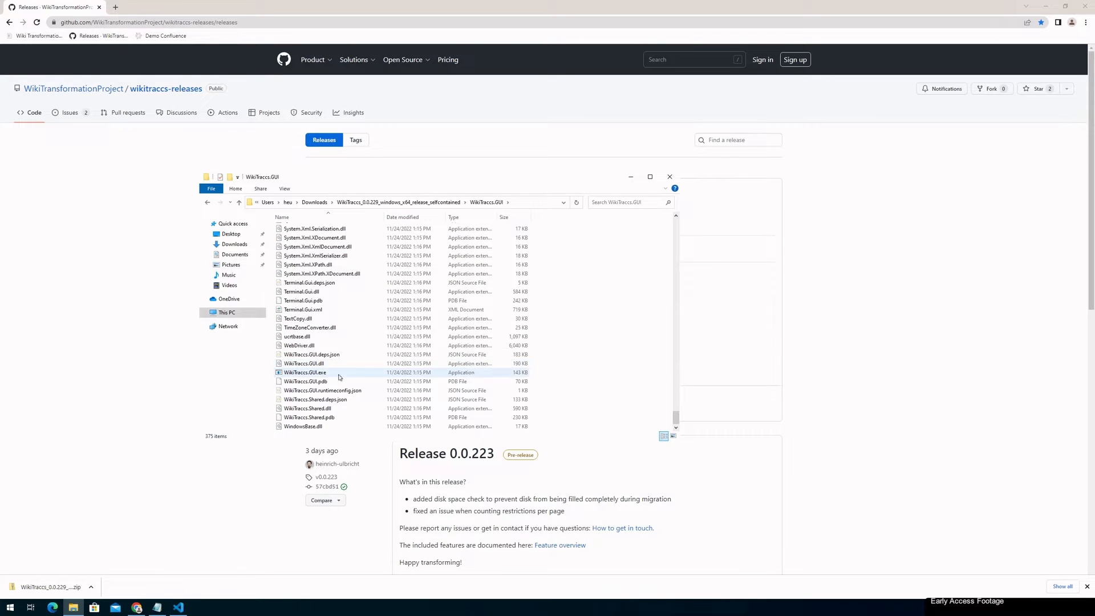
{"action": "double_click", "coordinate": [307, 373]}
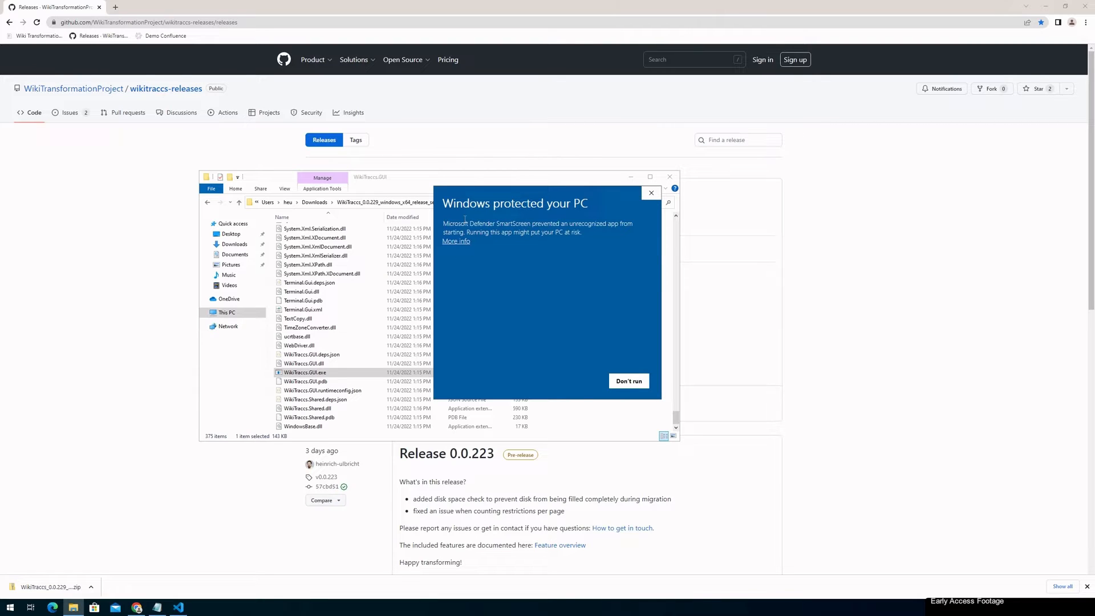
{"action": "left_click", "coordinate": [651, 195]}
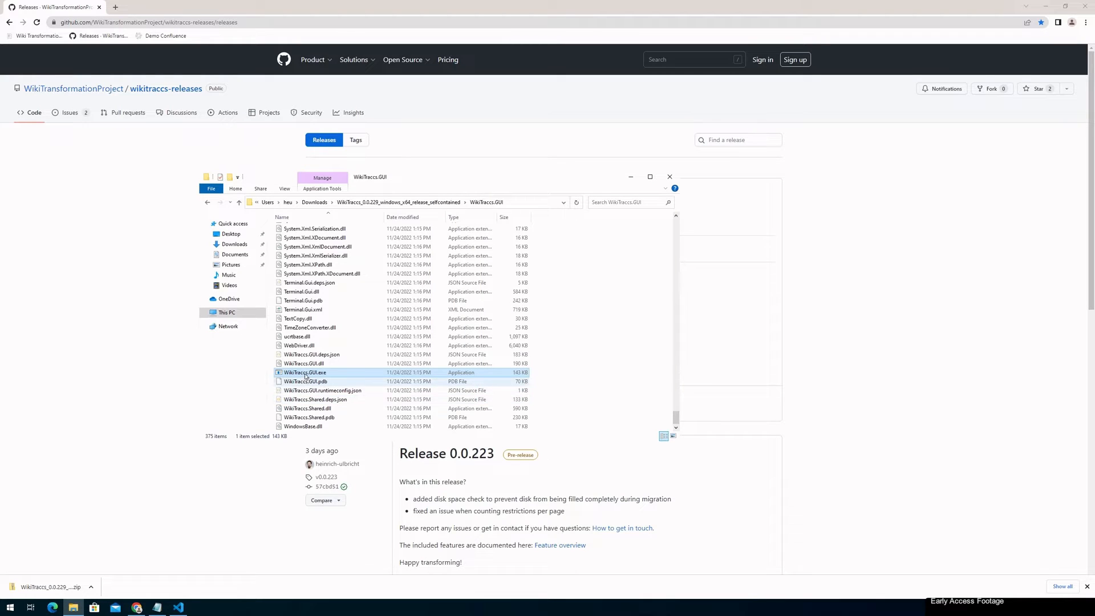
Step: Unblock WikiTraccs.GUI.exe in its file properties and apply the change
{"action": "right_click", "coordinate": [307, 375]}
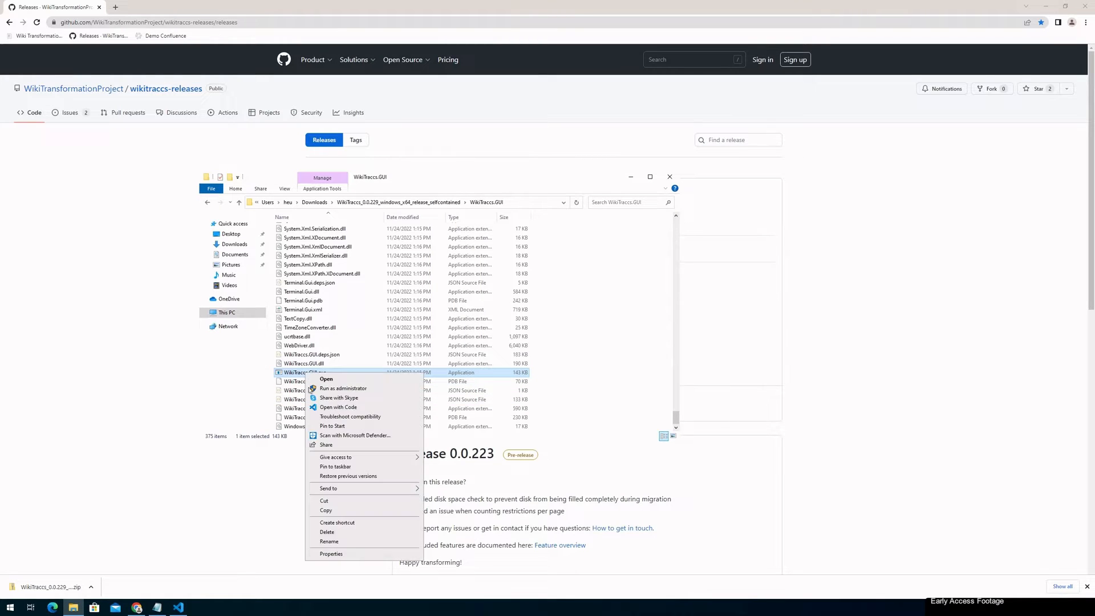
{"action": "left_click", "coordinate": [331, 553]}
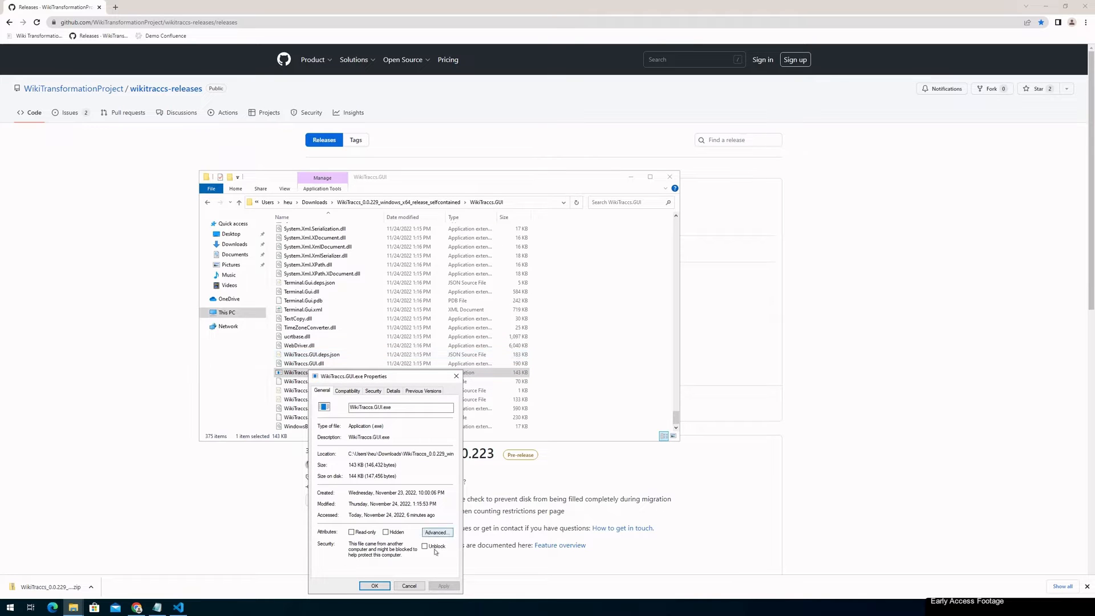
{"action": "left_click", "coordinate": [435, 550]}
{"action": "left_click", "coordinate": [375, 585]}
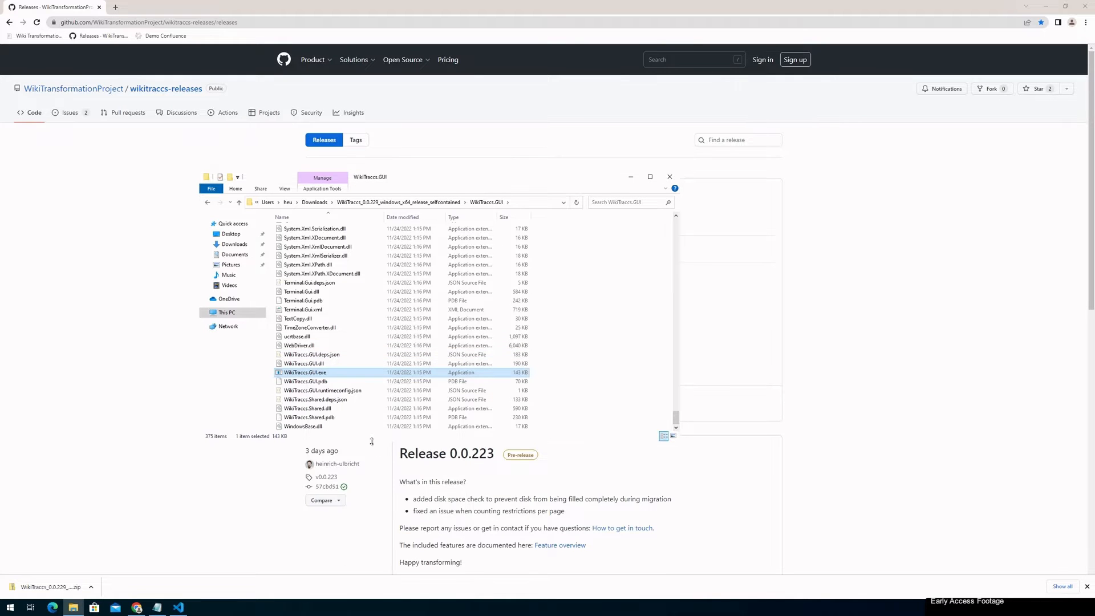
Step: Launch WikiTraccs.GUI.exe, enlarge its window and look through all four steps of the transformation configuration
{"action": "double_click", "coordinate": [290, 373]}
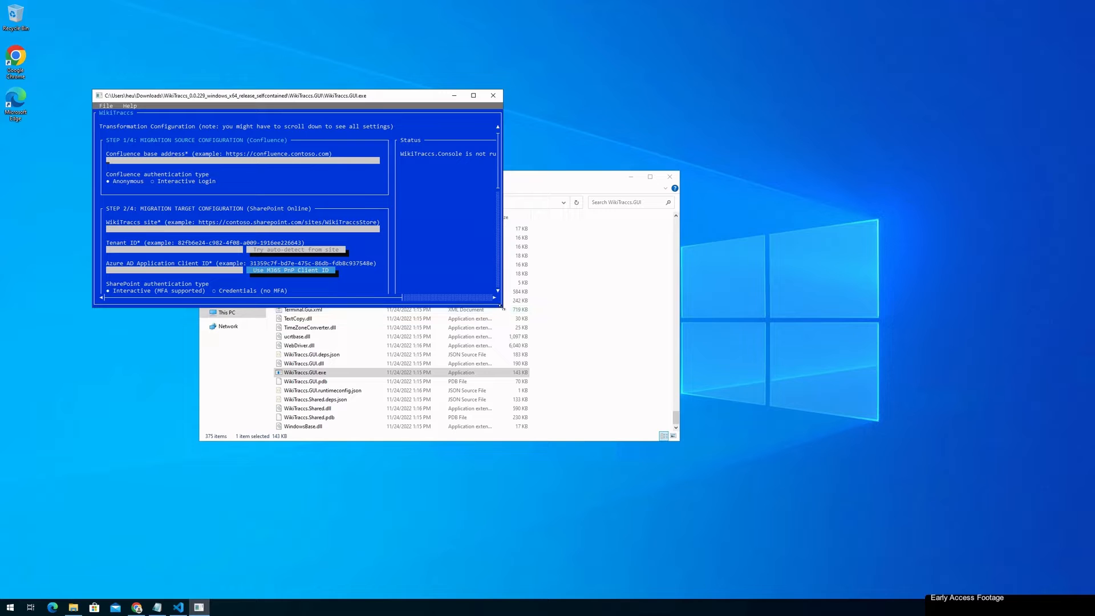
{"action": "left_click_drag", "start_coordinate": [500, 306], "coordinate": [735, 508]}
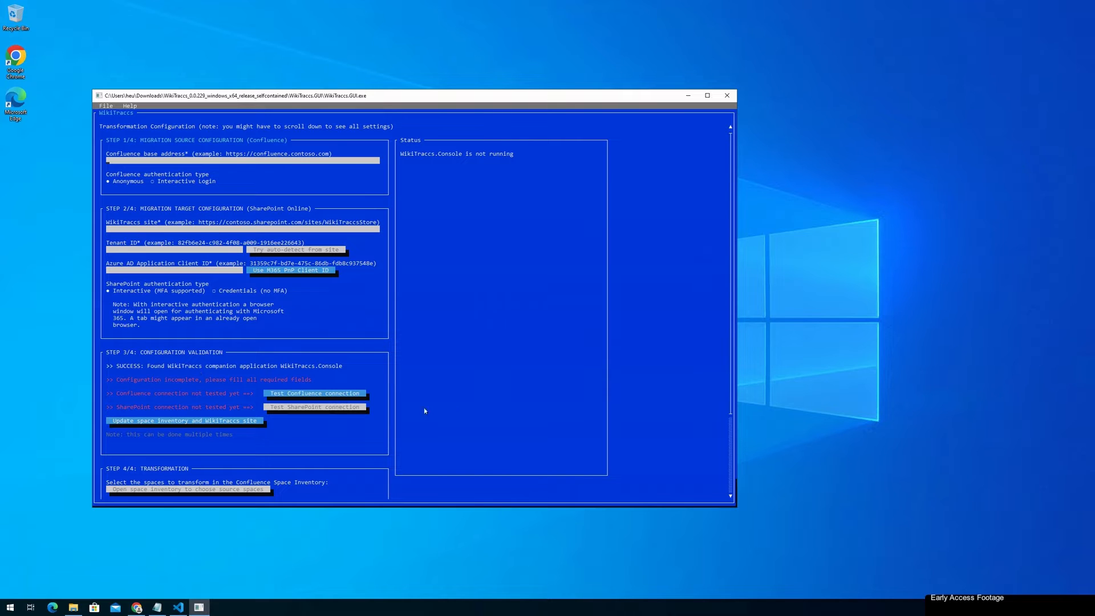
{"action": "scroll", "coordinate": [452, 428], "scroll_direction": "down", "scroll_amount": 5}
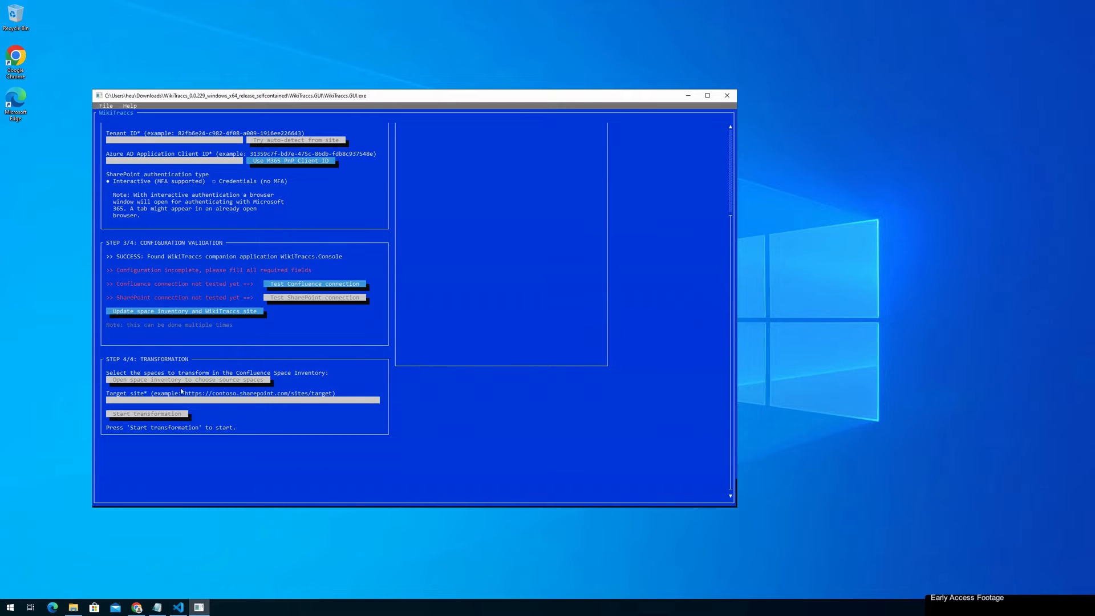
{"action": "scroll", "coordinate": [483, 391], "scroll_direction": "up", "scroll_amount": 5}
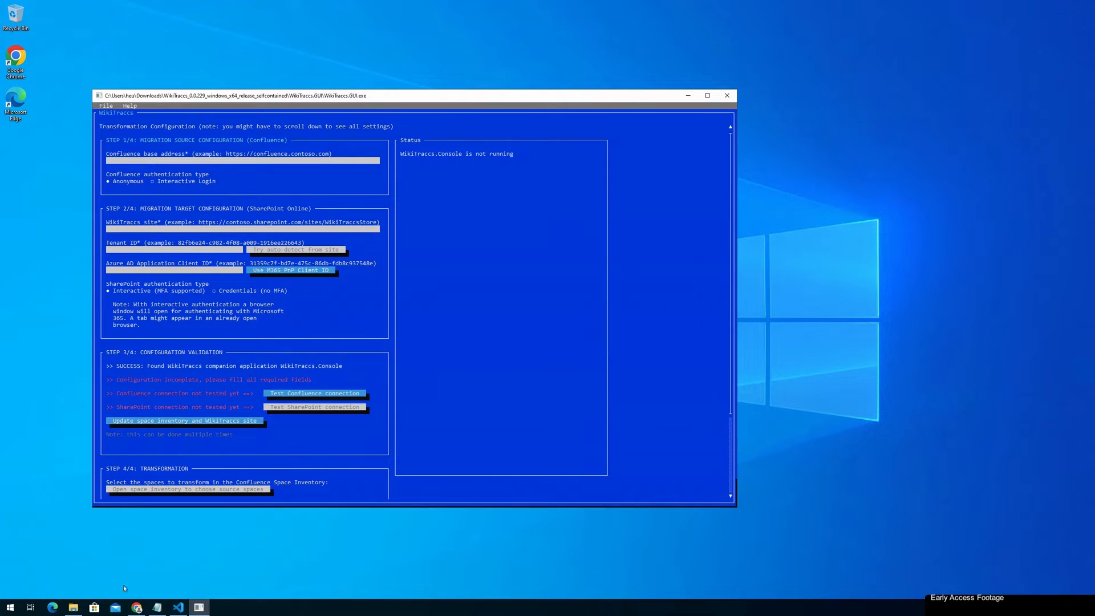
Step: Switch to Chrome and search Google in a new tab for the exact phrase "Powered by a free Atlassian Confluence Community License"
{"action": "left_click", "coordinate": [137, 607]}
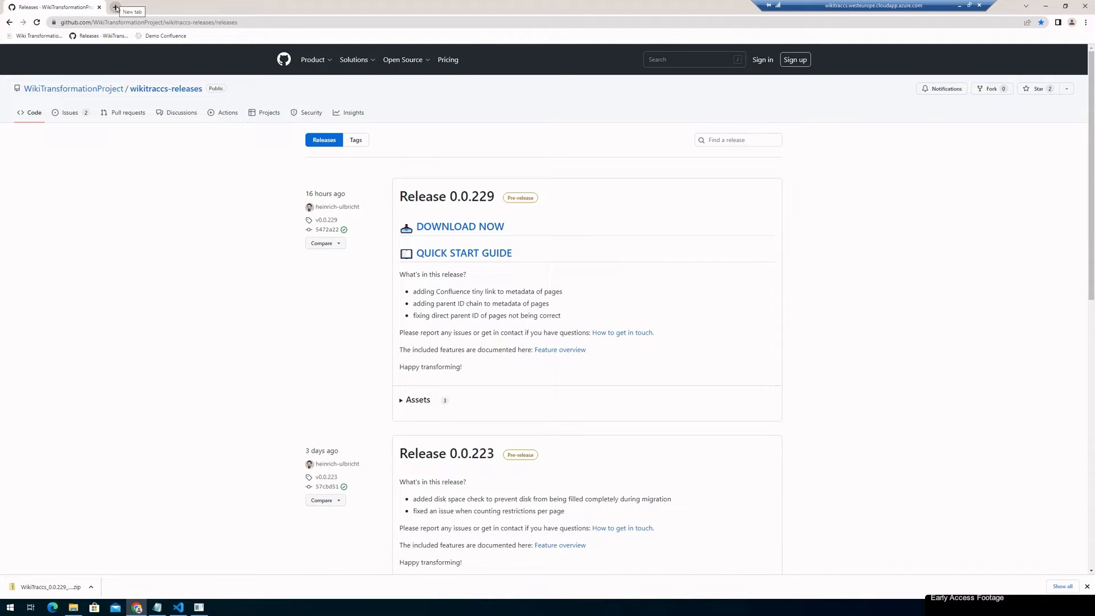
{"action": "left_click", "coordinate": [116, 6]}
{"action": "left_click", "coordinate": [469, 176]}
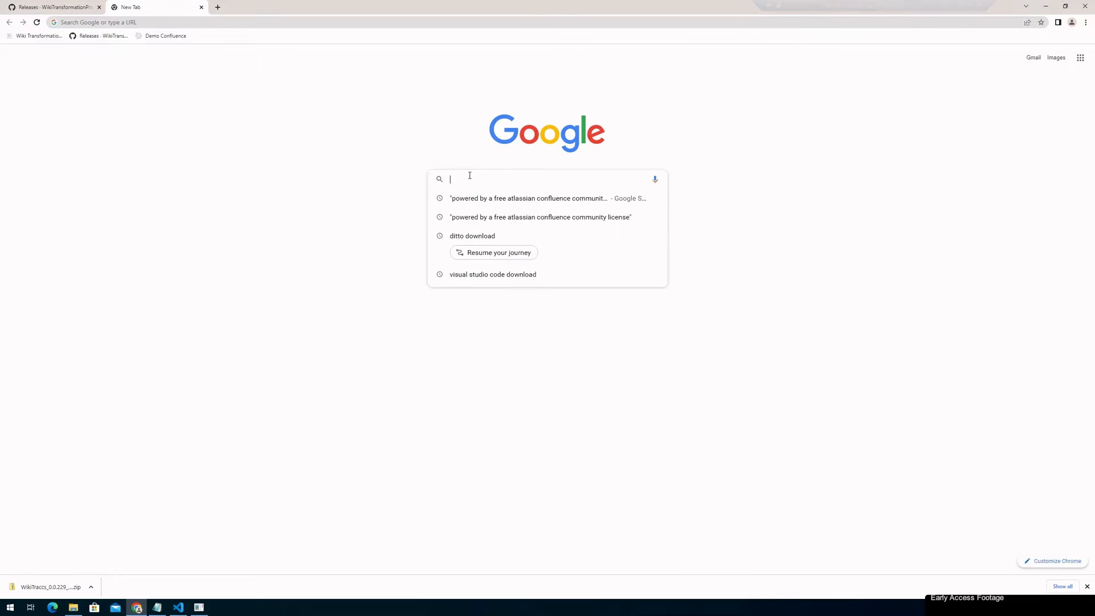
{"action": "key", "text": "ctrl+grave"}
{"action": "key", "text": "Return"}
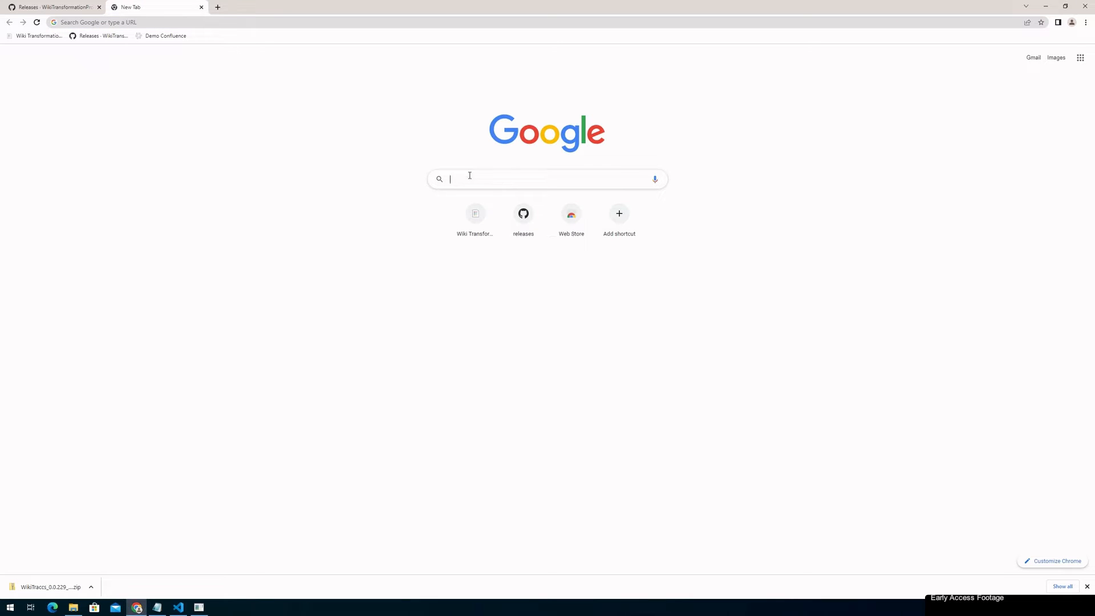
{"action": "type", "text": "2"}
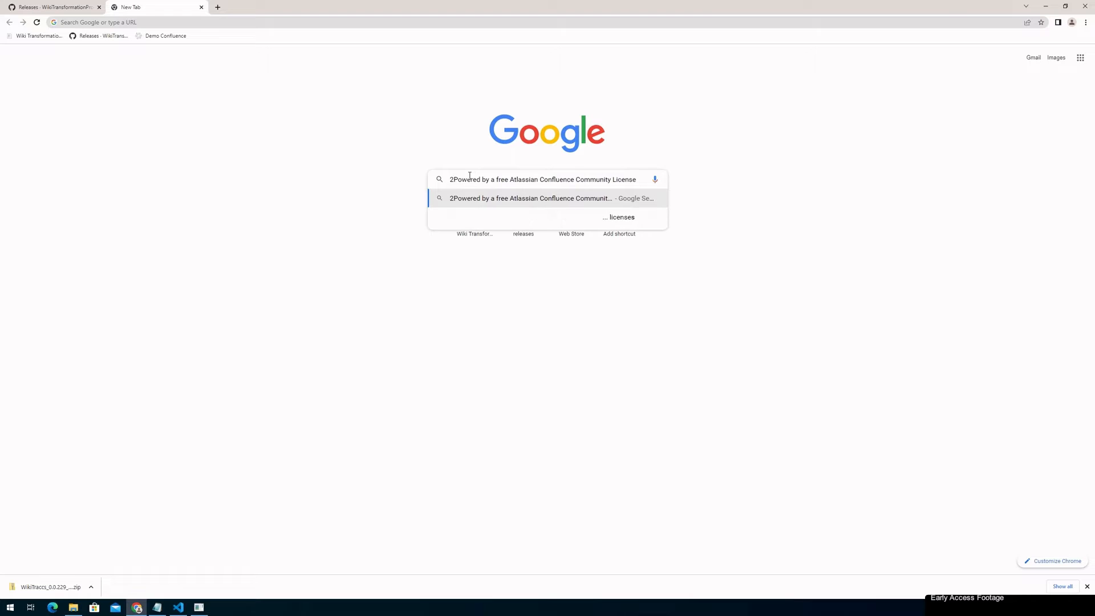
{"action": "key", "text": "BackSpace"}
{"action": "type", "text": "\""}
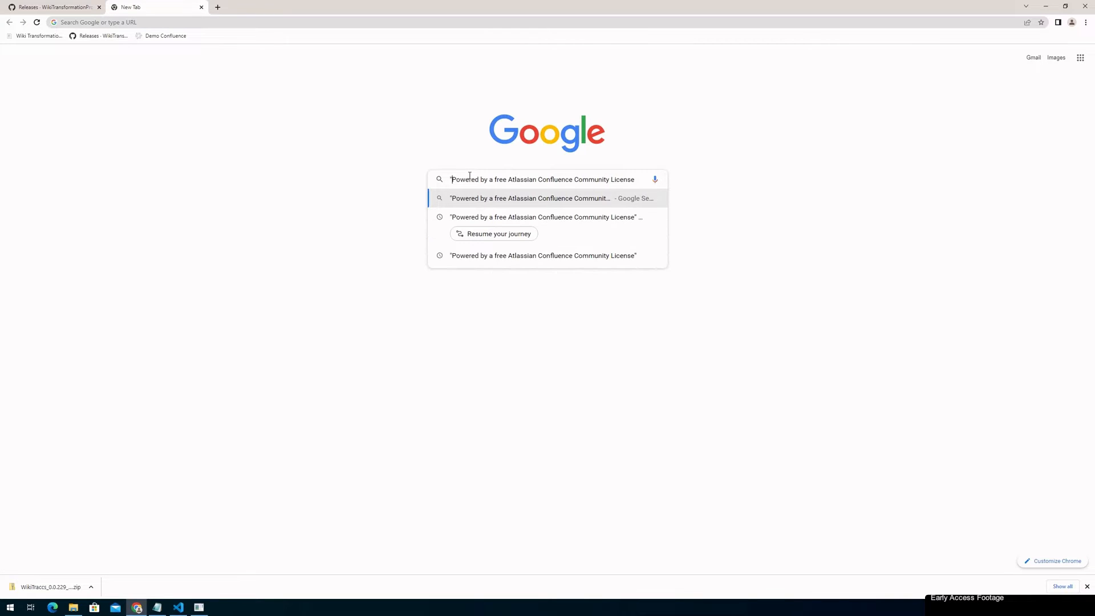
{"action": "type", "text": "\""}
{"action": "key", "text": "Return"}
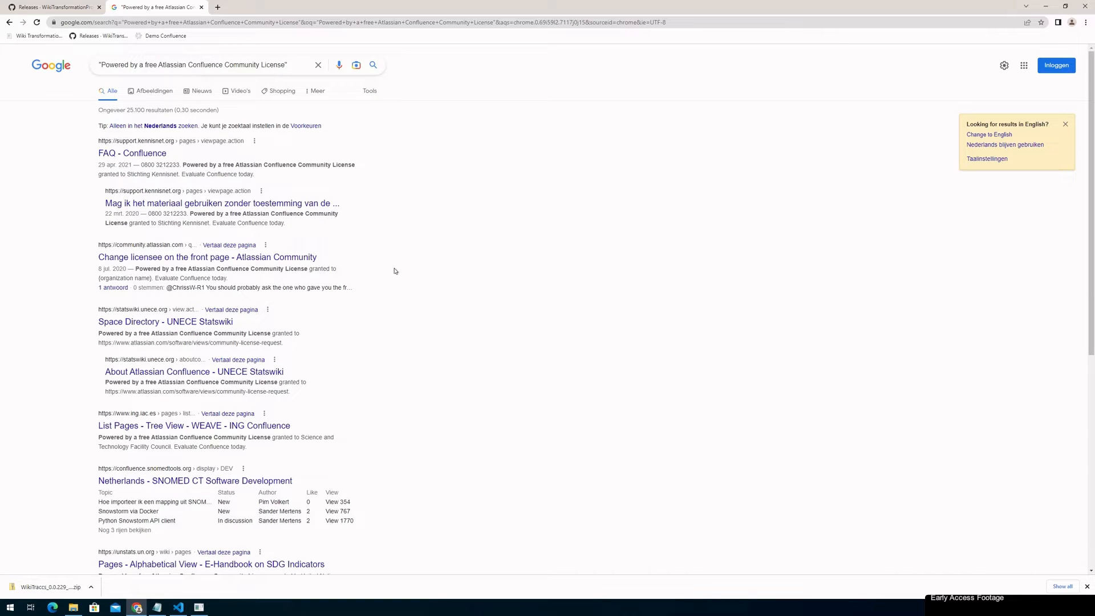
Step: Look through the search results, and narrow the search by adding the word hyperledger to the quoted phrase
{"action": "scroll", "coordinate": [396, 269], "scroll_direction": "down", "scroll_amount": 5}
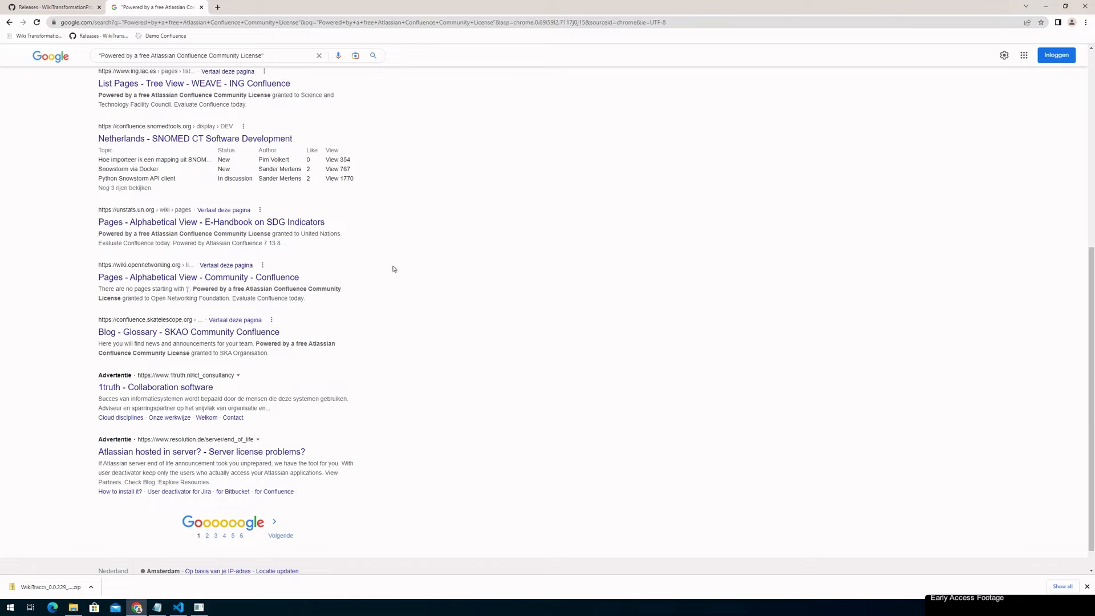
{"action": "scroll", "coordinate": [394, 270], "scroll_direction": "up", "scroll_amount": 6}
{"action": "left_click", "coordinate": [298, 66]}
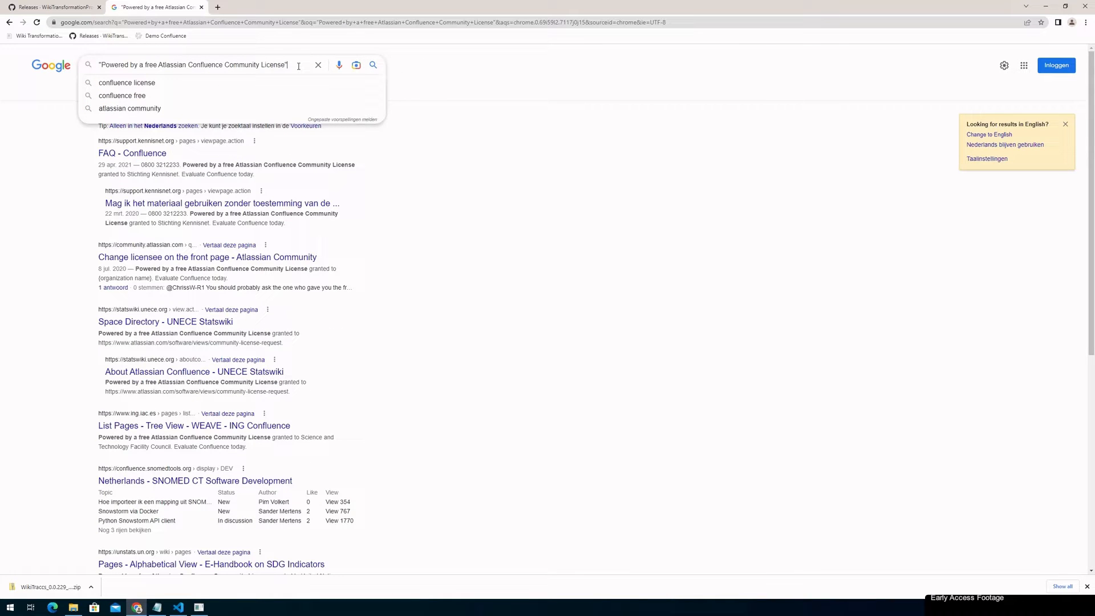
{"action": "type", "text": "hyperledger"}
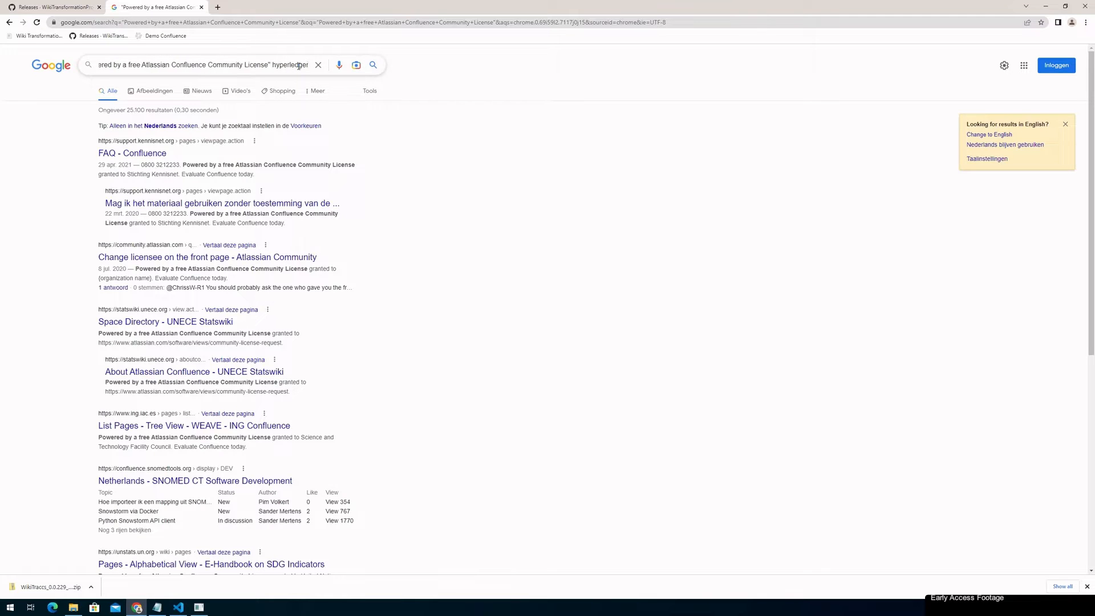
{"action": "key", "text": "Return"}
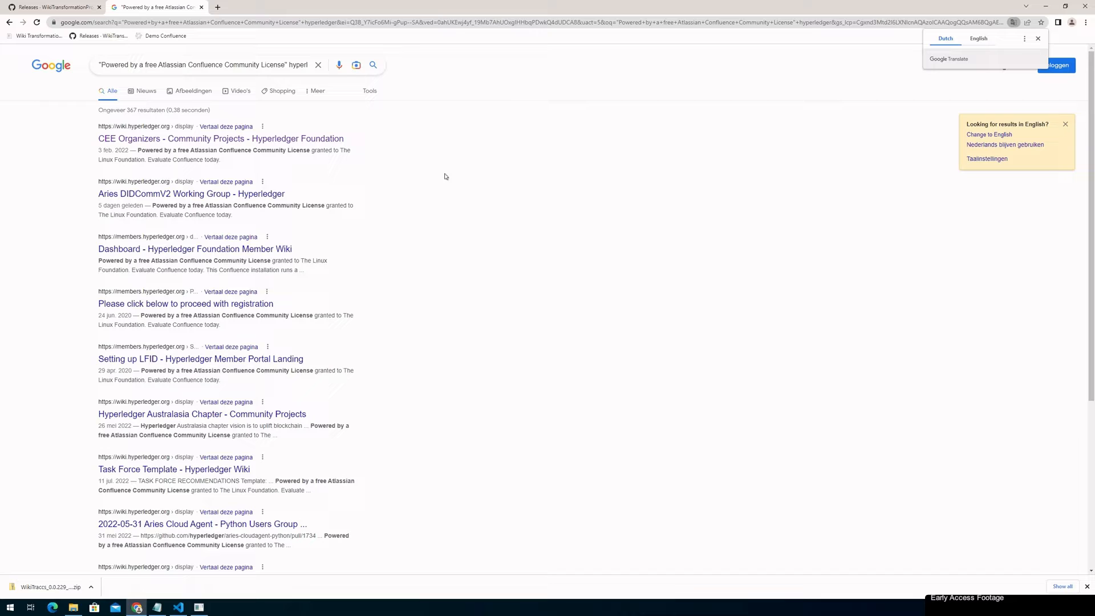
Step: Open the CEE Organizers result, go to the Hyperledger wiki's home page and copy its web address
{"action": "left_click", "coordinate": [315, 140]}
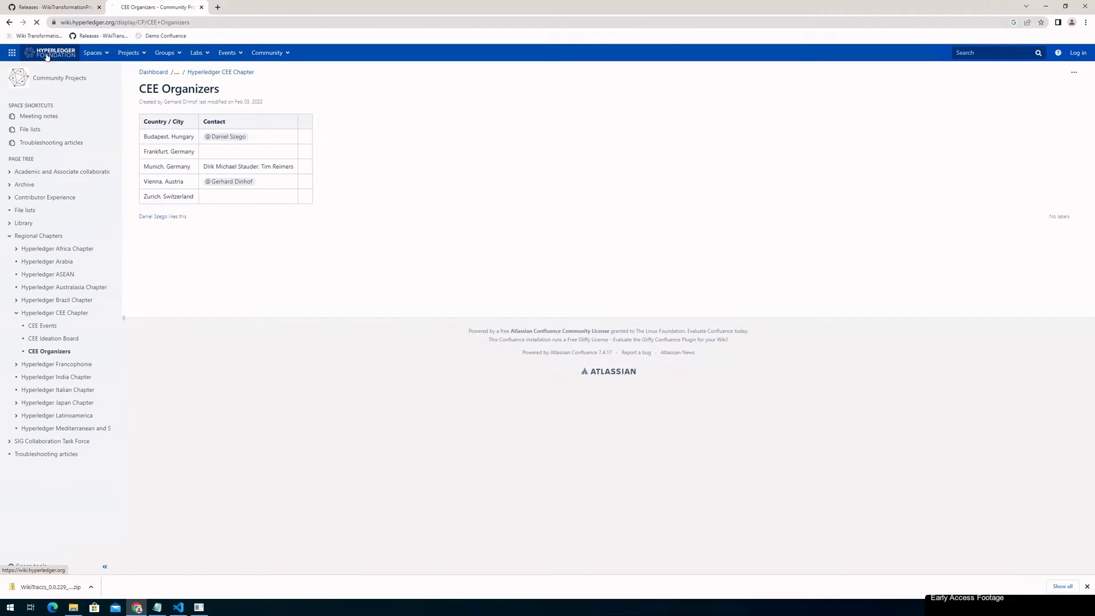
{"action": "left_click", "coordinate": [47, 55]}
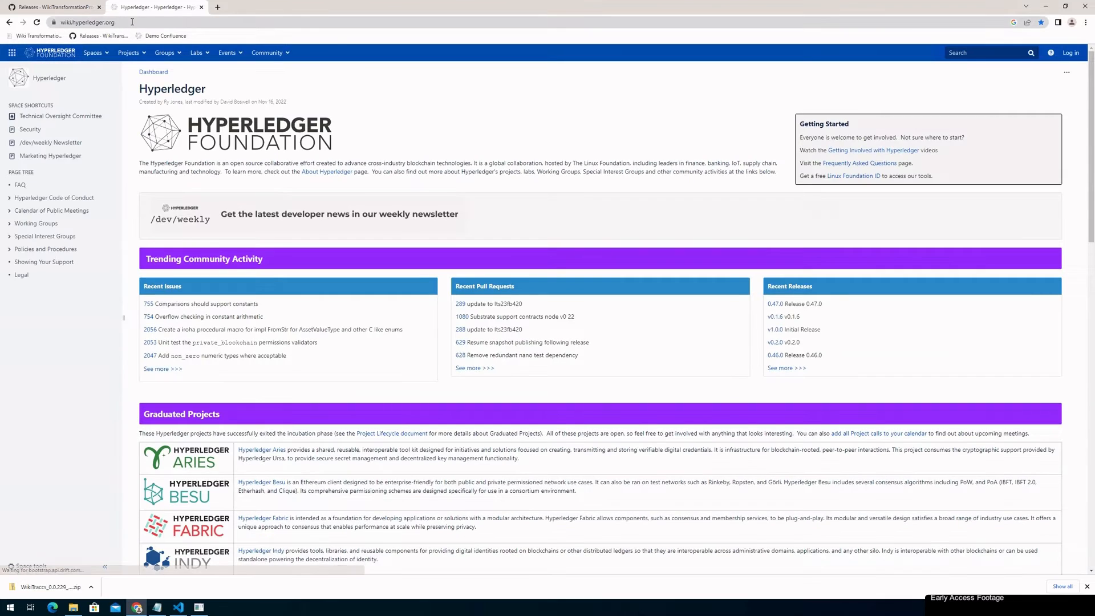
{"action": "left_click", "coordinate": [131, 22]}
{"action": "key", "text": "ctrl+c"}
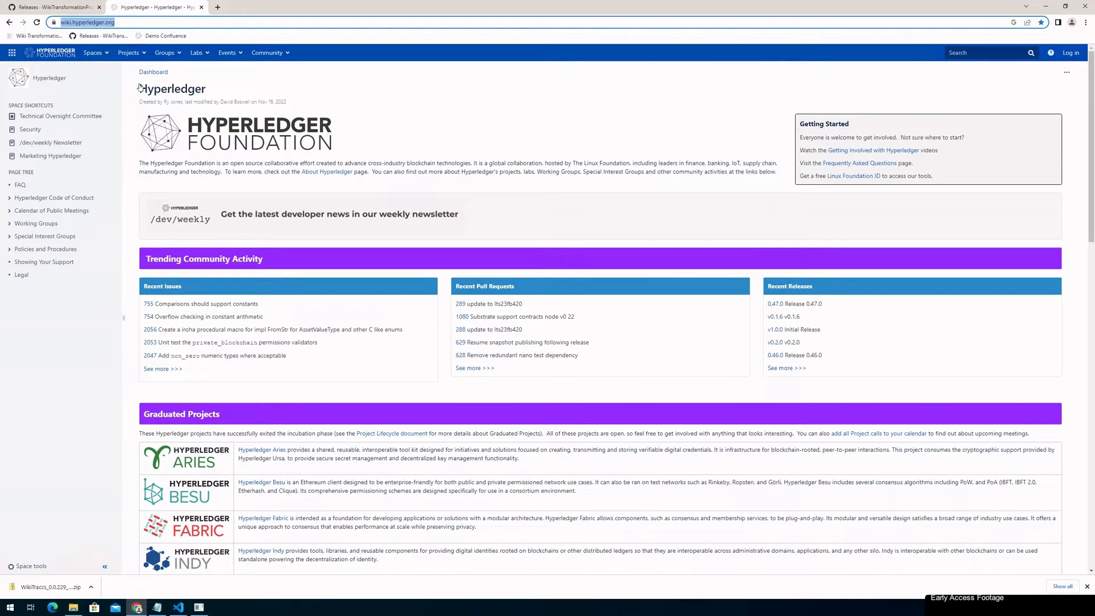
{"action": "left_click", "coordinate": [1045, 7]}
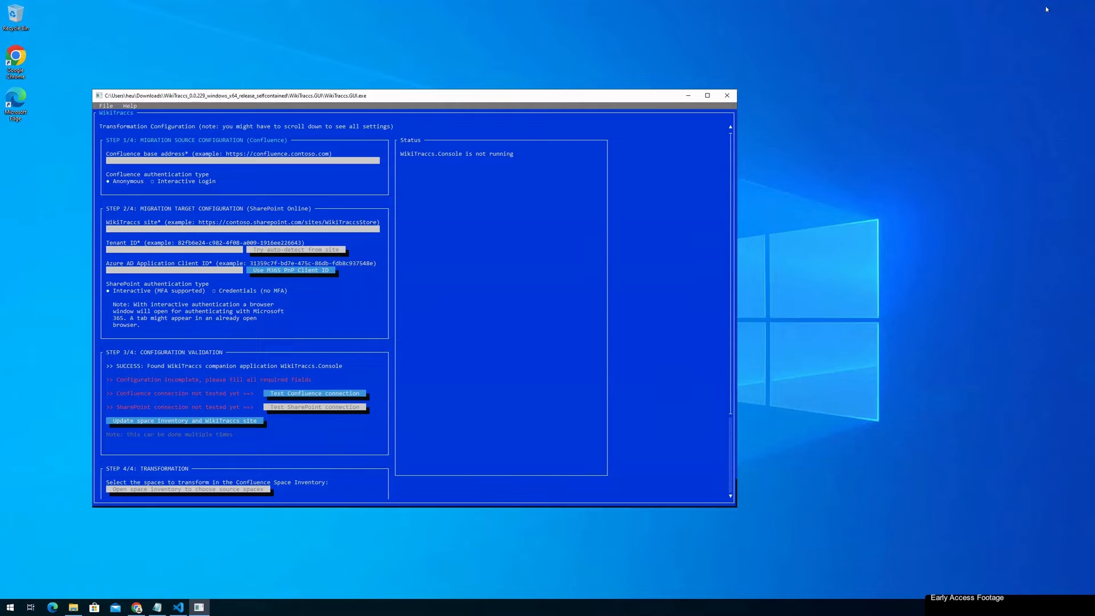
{"action": "left_click", "coordinate": [166, 162]}
{"action": "key", "text": "ctrl+v"}
{"action": "left_click", "coordinate": [153, 232]}
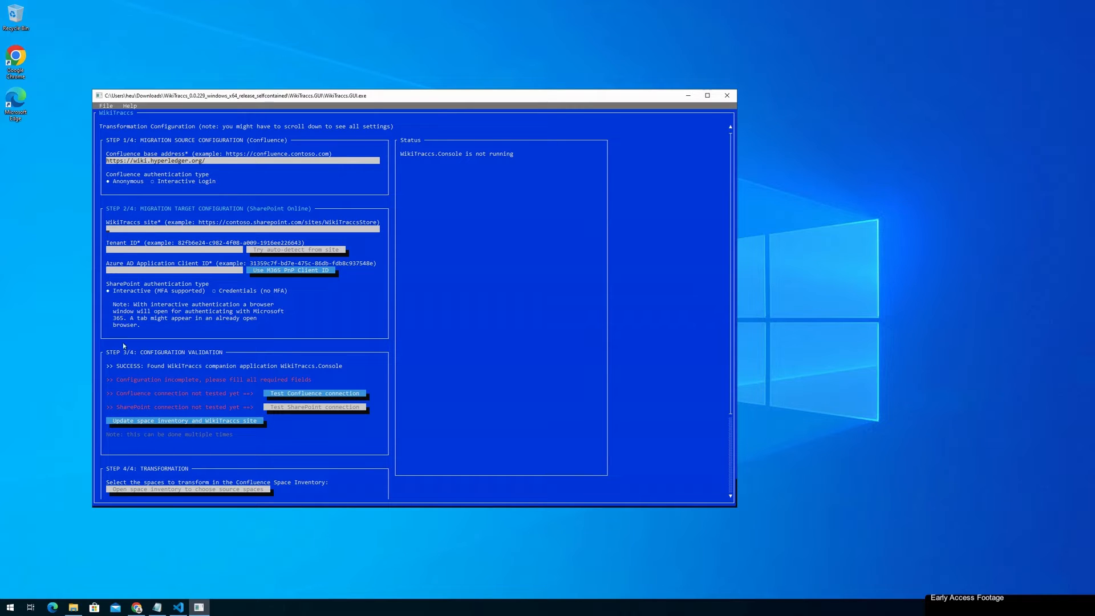
Step: Open Chrome with the M365 global admin profile and go to the active sites list in the SharePoint admin center
{"action": "left_click", "coordinate": [136, 606]}
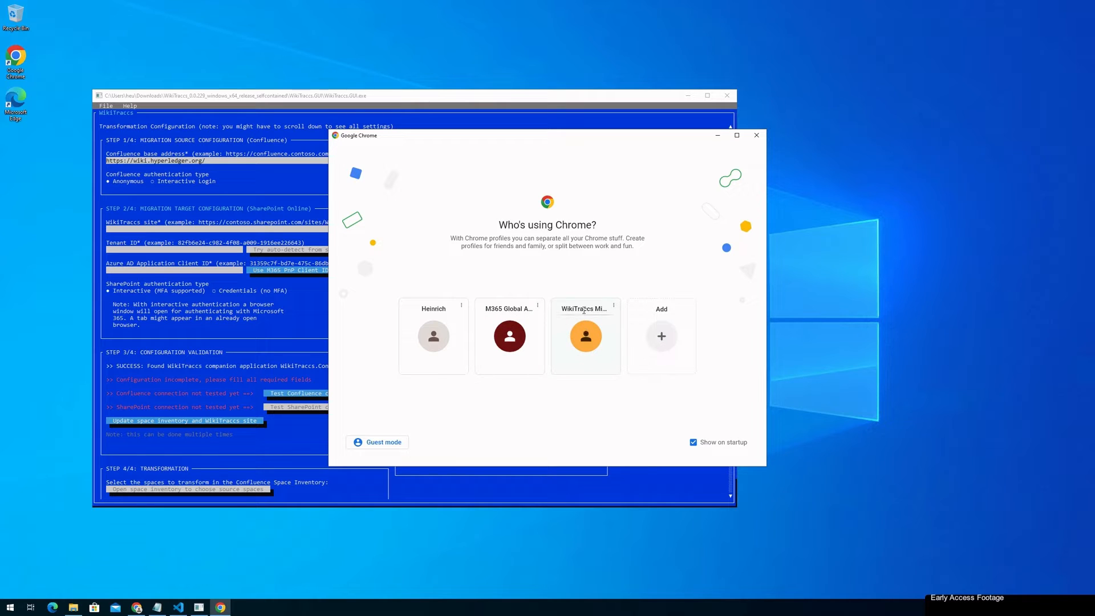
{"action": "left_click", "coordinate": [510, 336]}
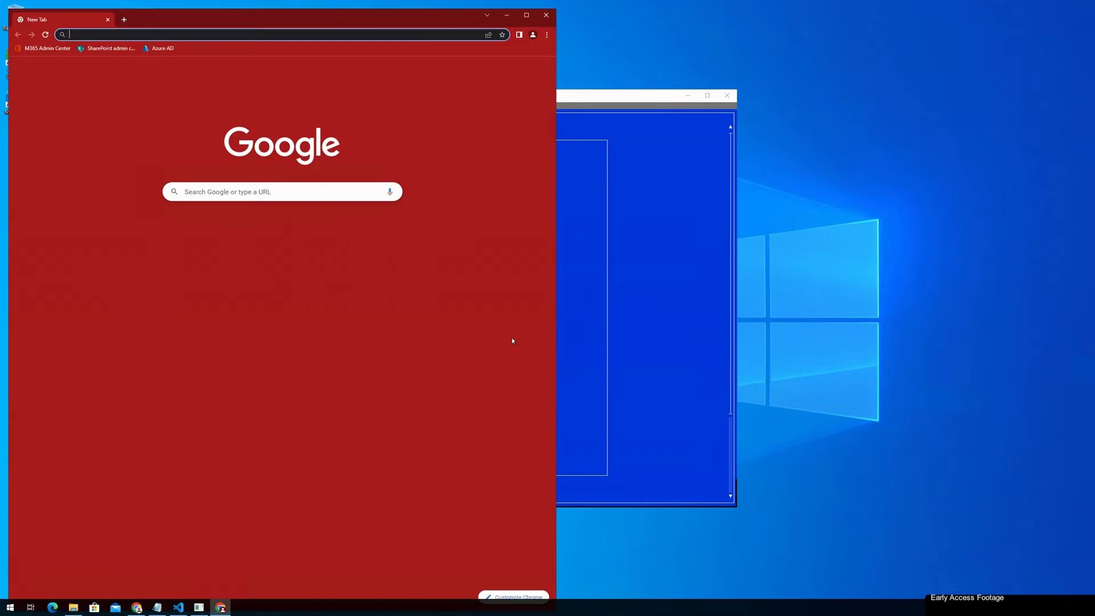
{"action": "left_click", "coordinate": [112, 49]}
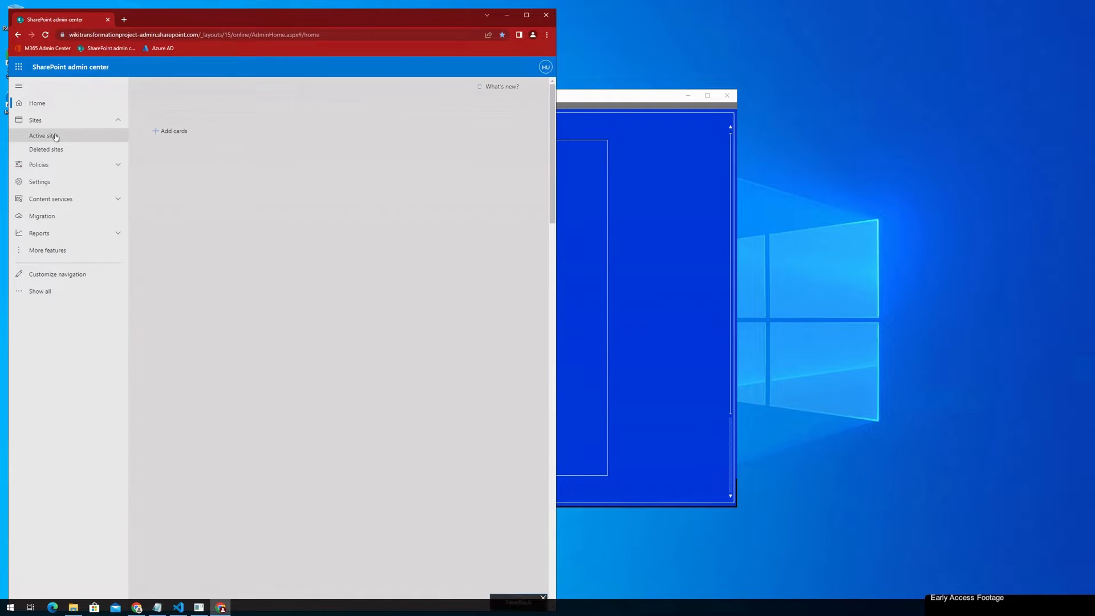
{"action": "double_click", "coordinate": [357, 19]}
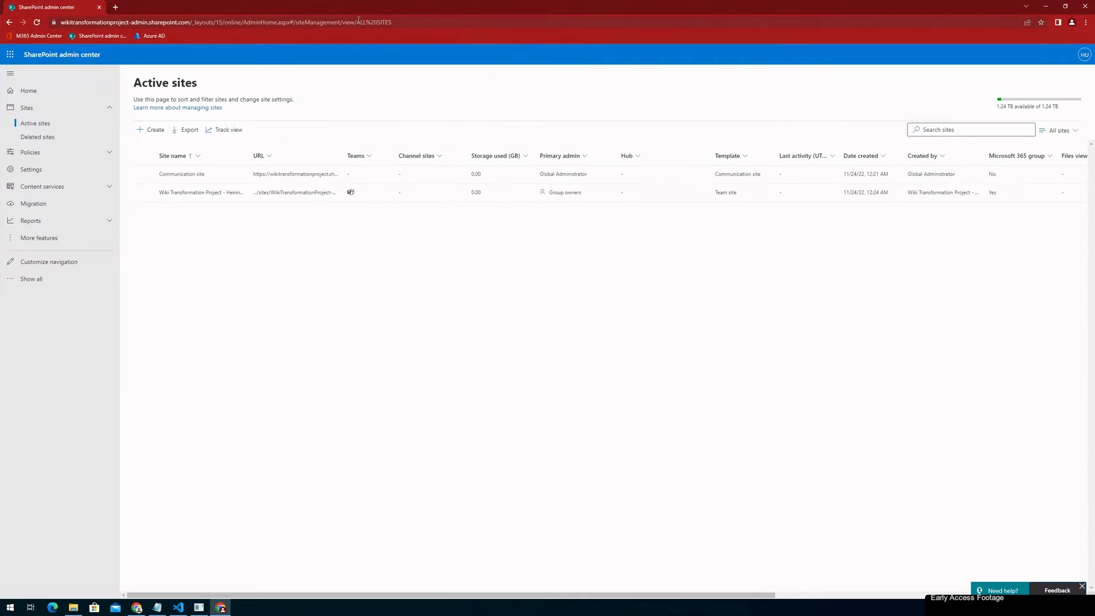
Step: Start a new communication site named Store and assign WikiTraccs as its site owner
{"action": "left_click", "coordinate": [153, 131]}
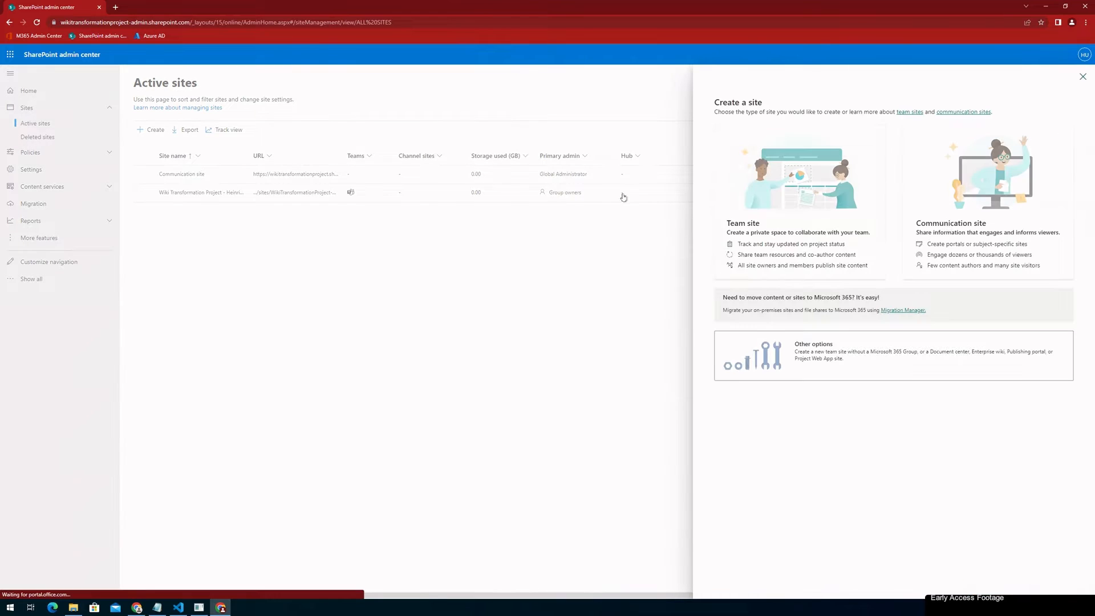
{"action": "left_click", "coordinate": [975, 185]}
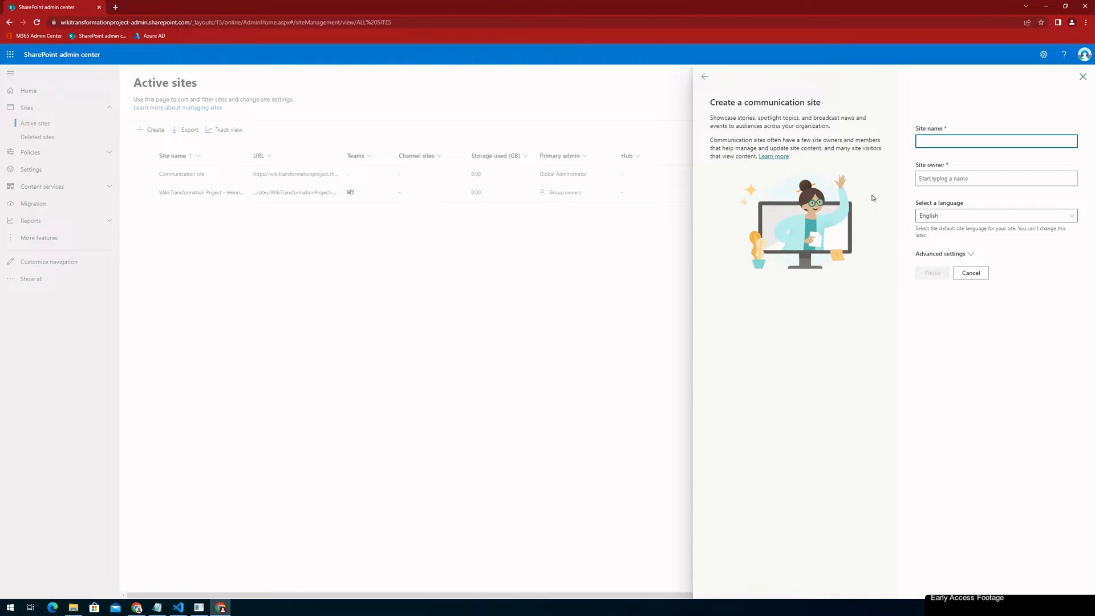
{"action": "type", "text": "Store"}
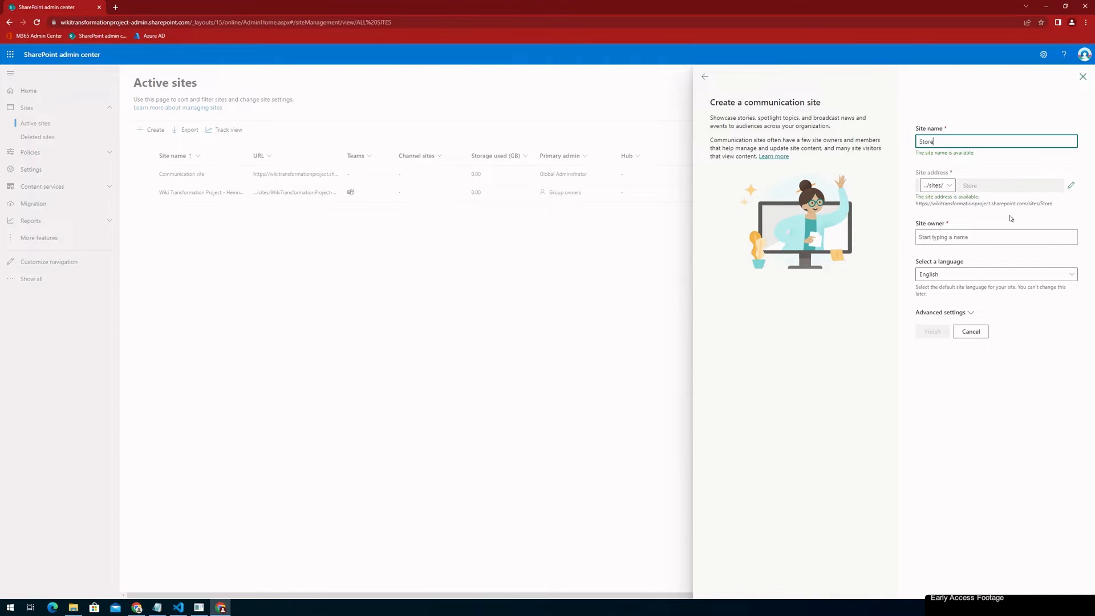
{"action": "left_click", "coordinate": [976, 236]}
{"action": "type", "text": "wiki"}
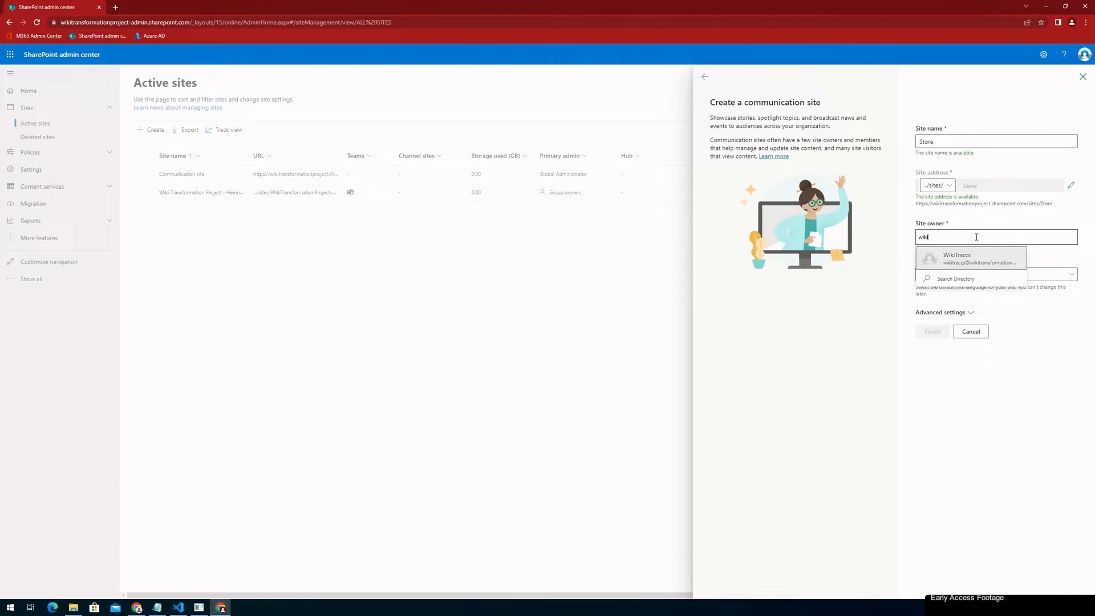
{"action": "left_click", "coordinate": [967, 257]}
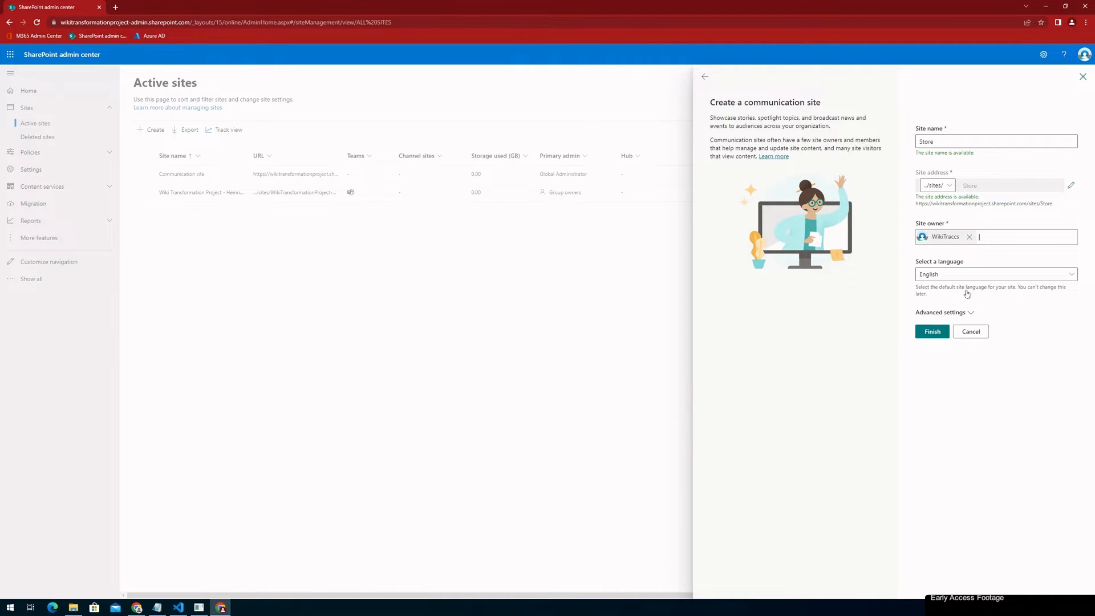
Step: Choose another time zone in the Store site's advanced settings and finish creating the site
{"action": "left_click", "coordinate": [948, 314]}
{"action": "left_click", "coordinate": [950, 351]}
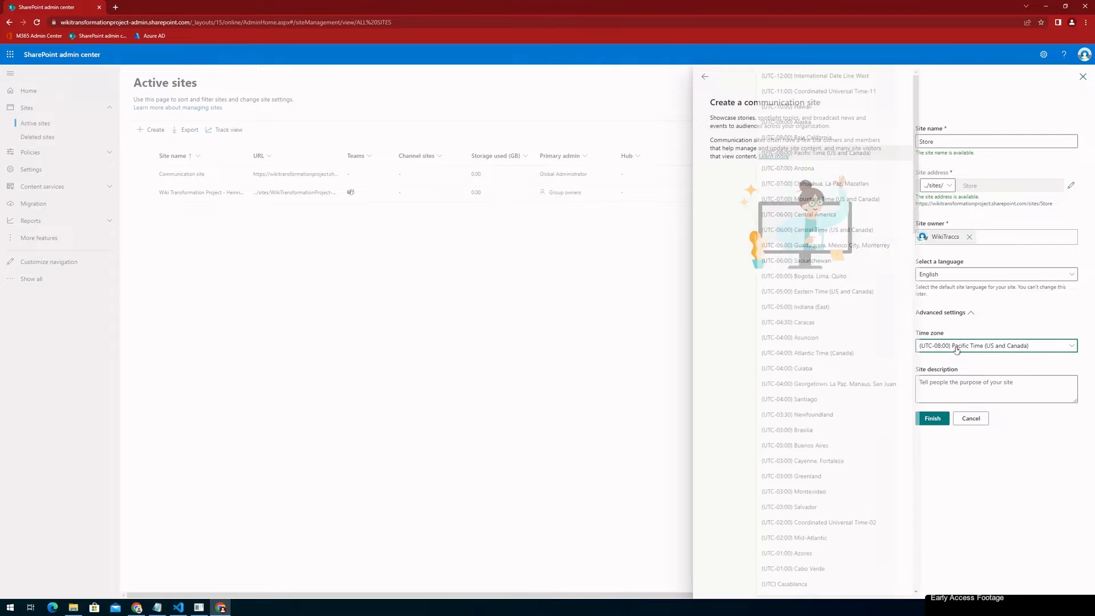
{"action": "scroll", "coordinate": [851, 322], "scroll_direction": "down", "scroll_amount": 4}
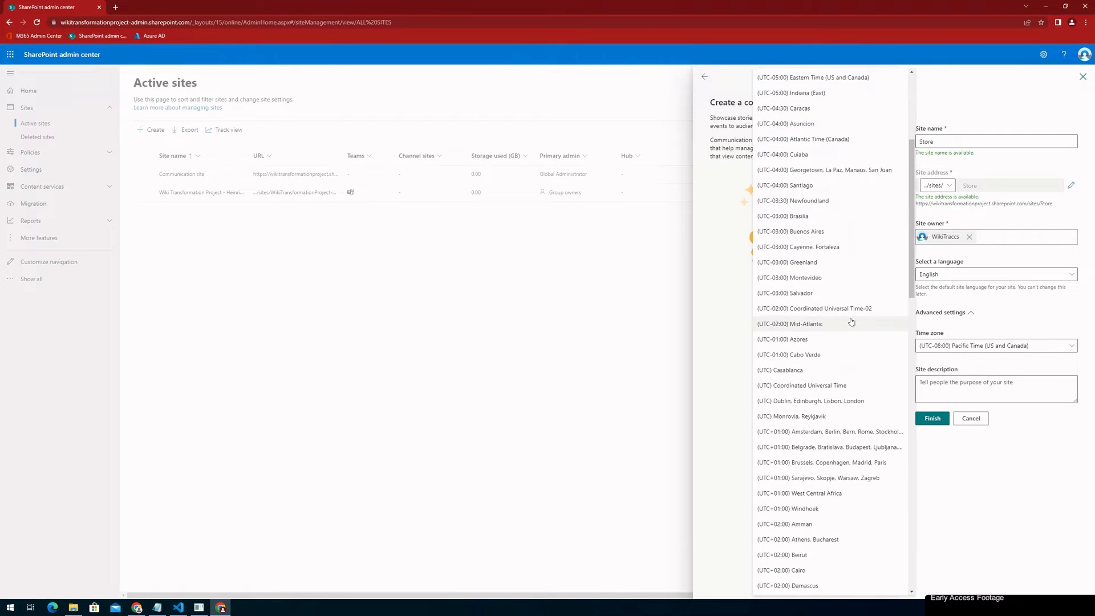
{"action": "left_click", "coordinate": [819, 419]}
{"action": "left_click", "coordinate": [930, 419]}
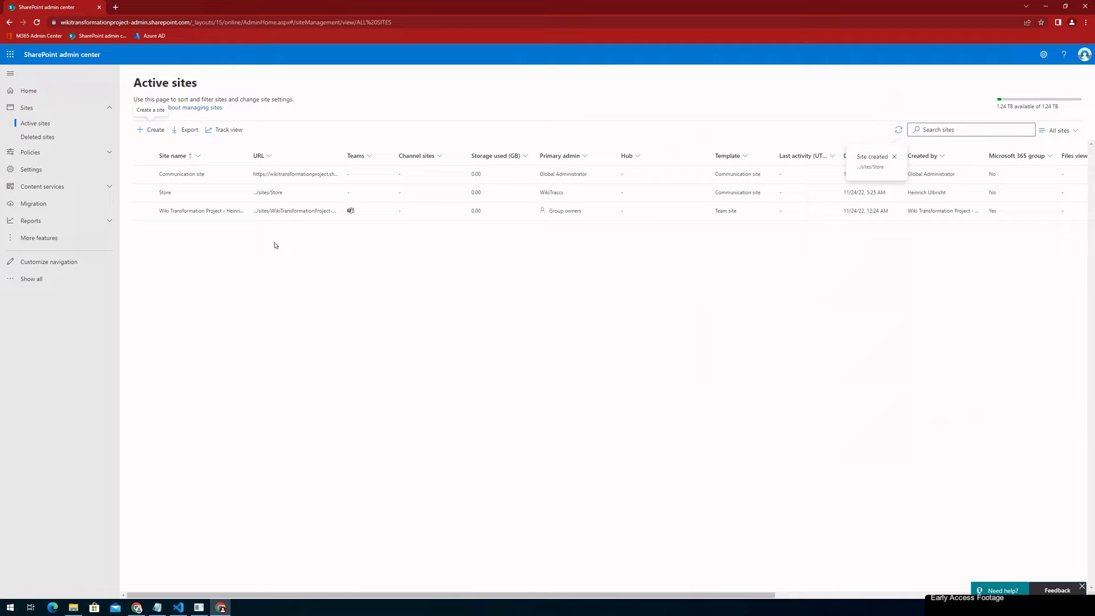
Step: Open the new Store site and copy its web address up to and including /sites/Store
{"action": "left_click", "coordinate": [268, 194]}
{"action": "left_click", "coordinate": [268, 192]}
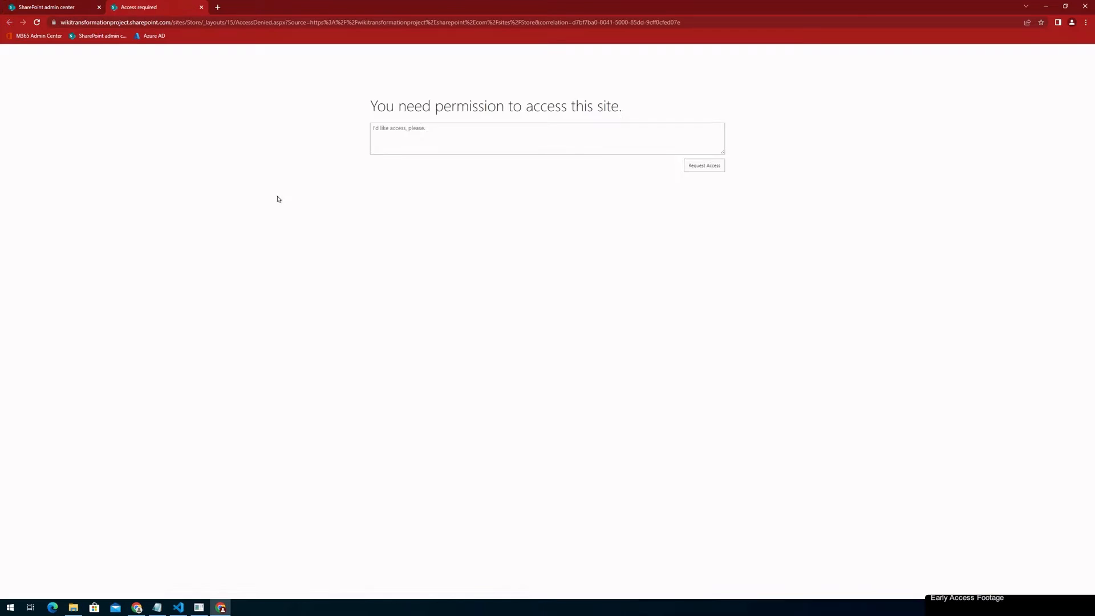
{"action": "left_click", "coordinate": [188, 22]}
{"action": "left_click", "coordinate": [221, 22]}
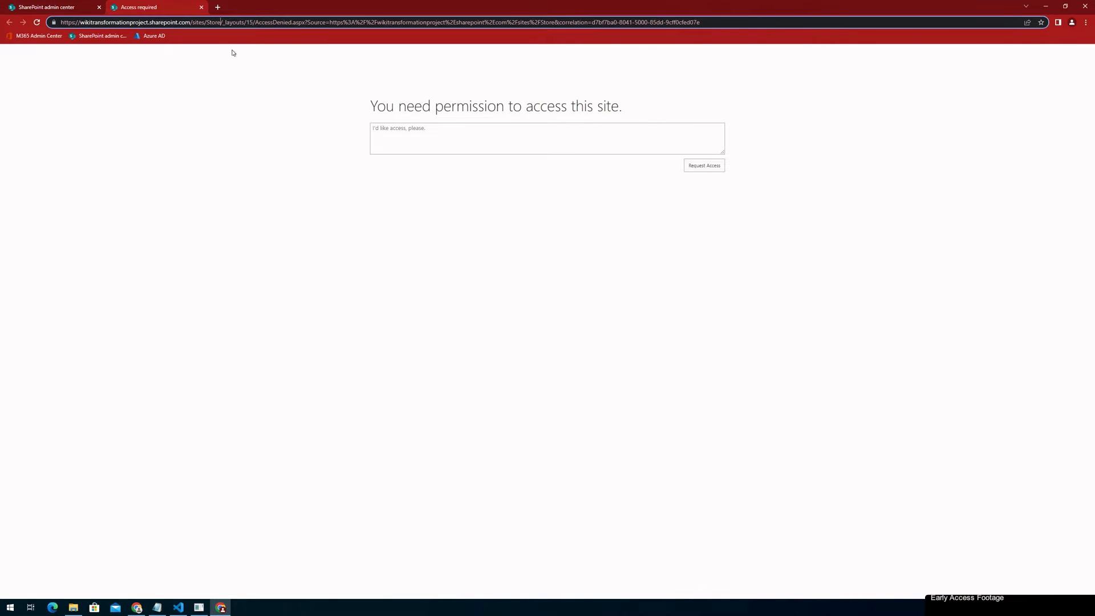
{"action": "key", "text": "shift+Home"}
{"action": "key", "text": "ctrl+c"}
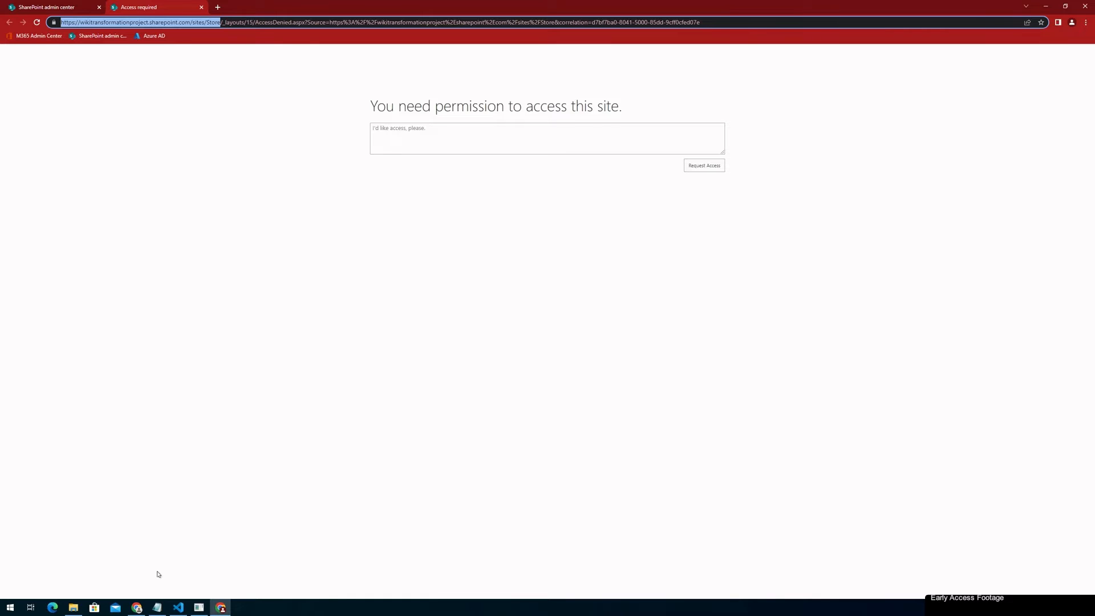
{"action": "left_click", "coordinate": [198, 608]}
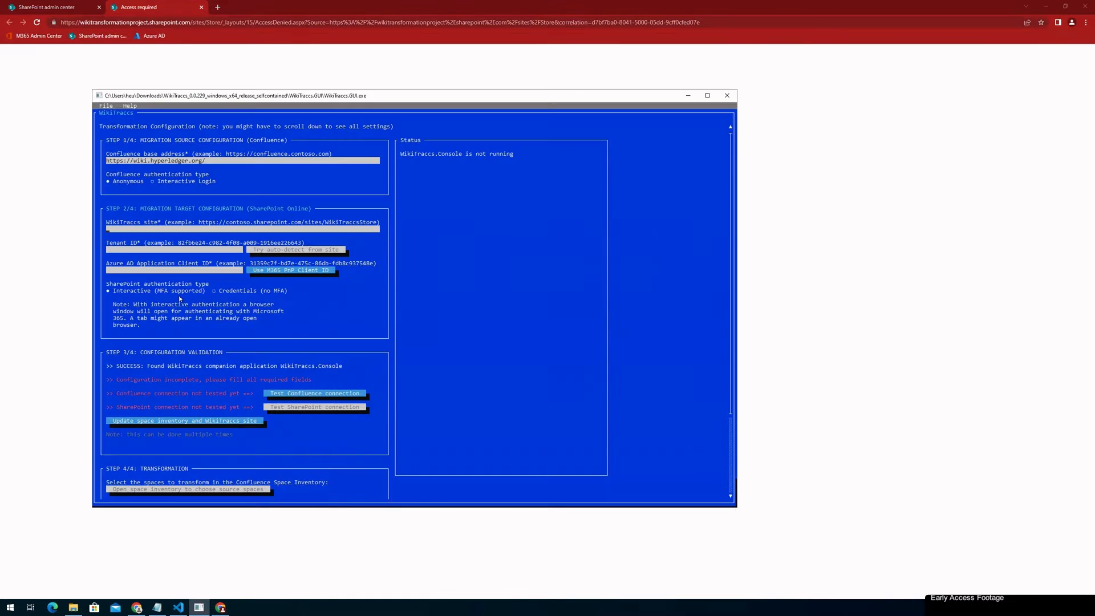
{"action": "key", "text": "ctrl+v"}
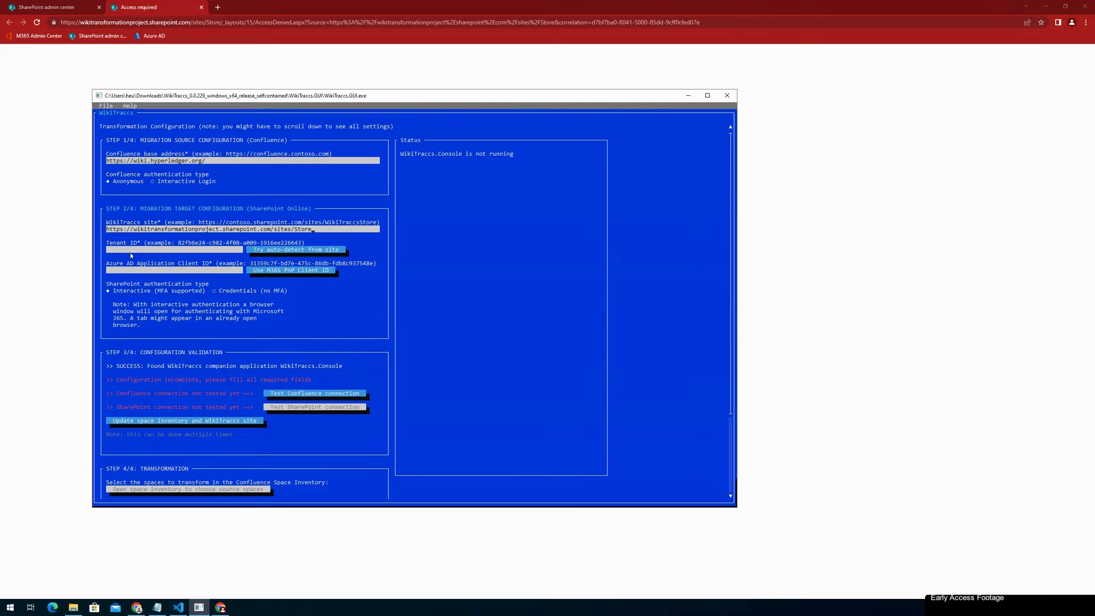
{"action": "left_click", "coordinate": [281, 251]}
{"action": "left_click", "coordinate": [1047, 5]}
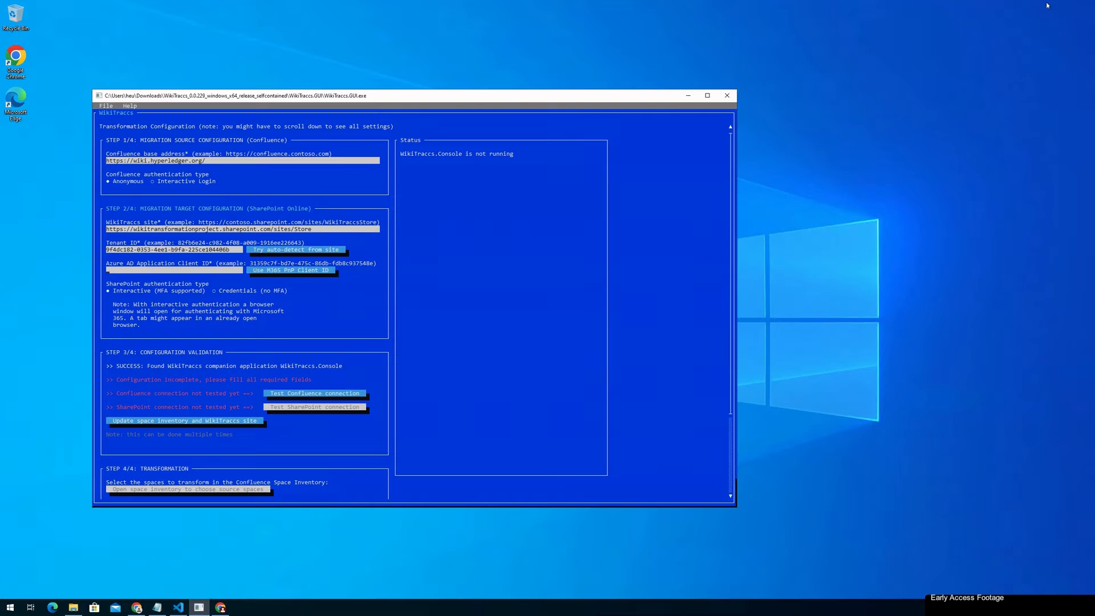
Step: Switch to Visual Studio Code, check the installed PowerShell extension, and run only the line Install-Module PnP.PowerShell -Scope CurrentUser
{"action": "left_click", "coordinate": [178, 607]}
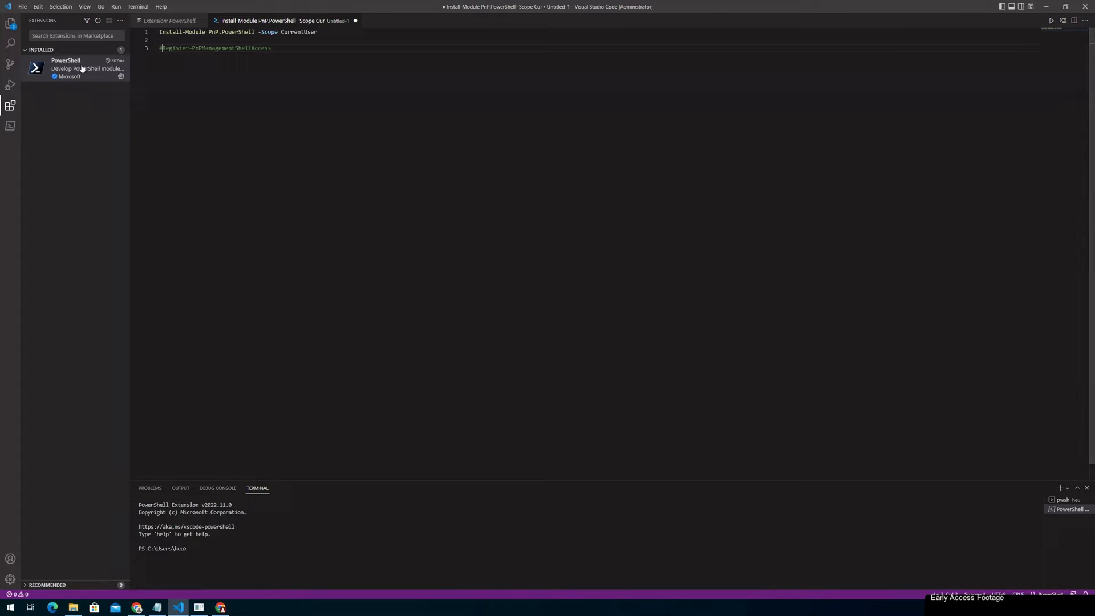
{"action": "mouse_move", "coordinate": [66, 68]}
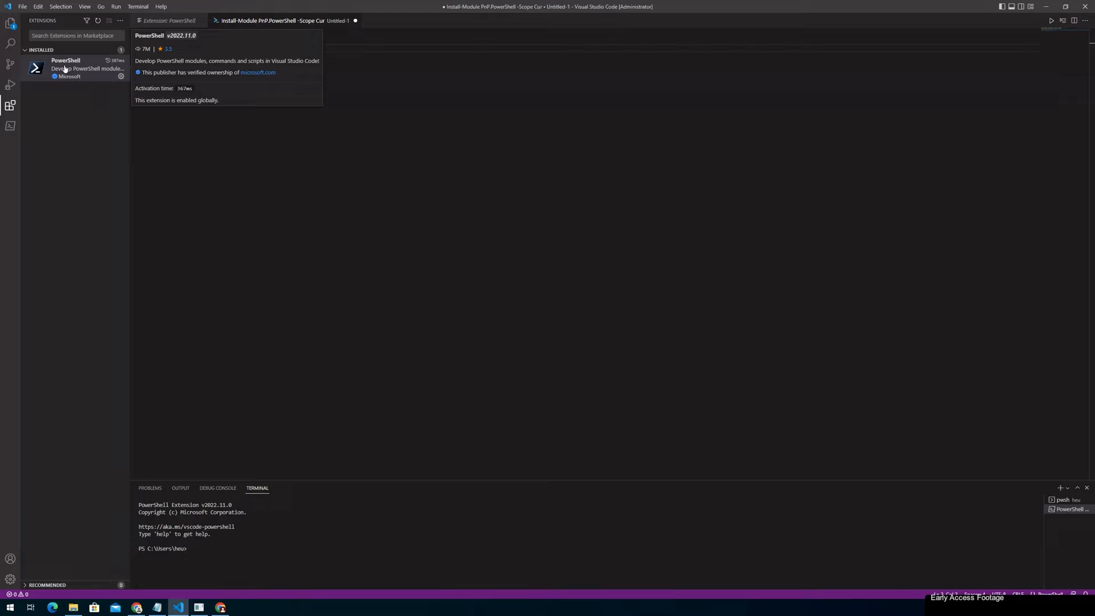
{"action": "left_click", "coordinate": [398, 49]}
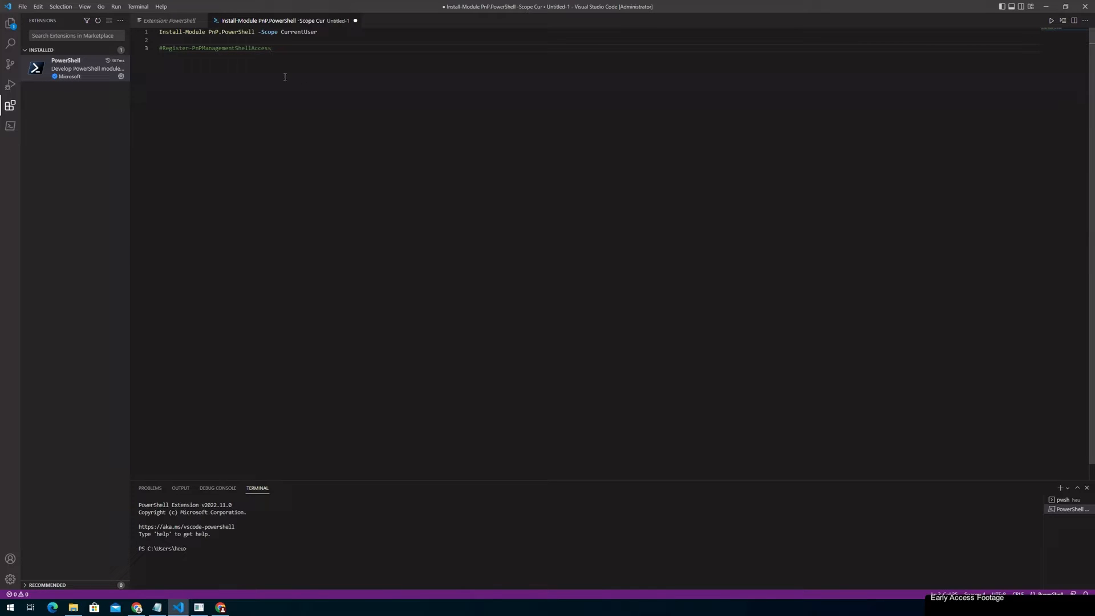
{"action": "mouse_move", "coordinate": [183, 33]}
{"action": "left_click_drag", "start_coordinate": [329, 32], "coordinate": [151, 22]}
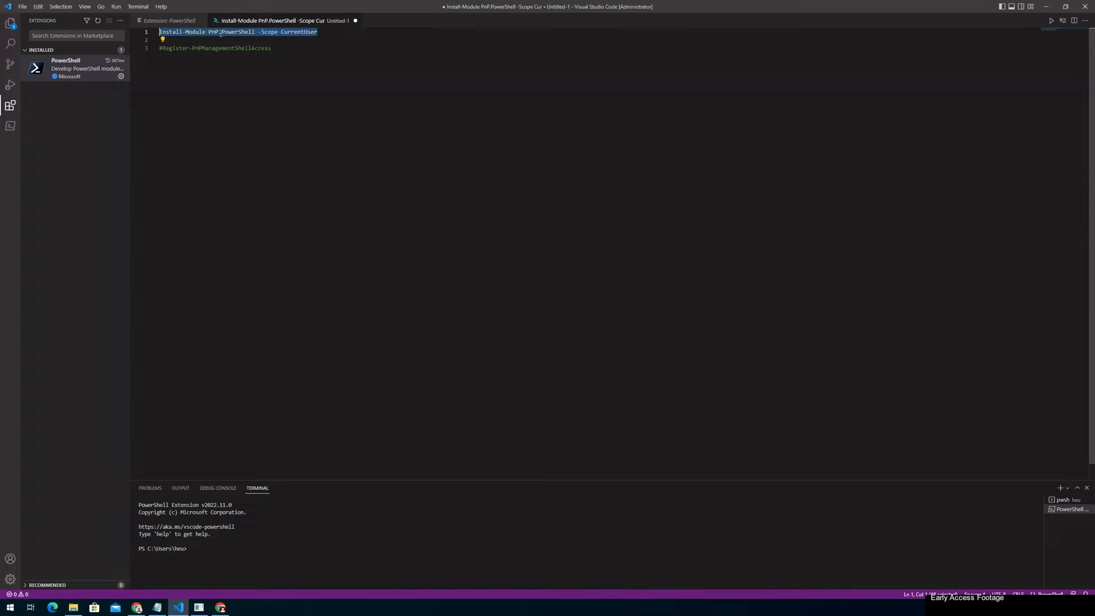
{"action": "mouse_move", "coordinate": [190, 35]}
{"action": "double_click", "coordinate": [304, 32]}
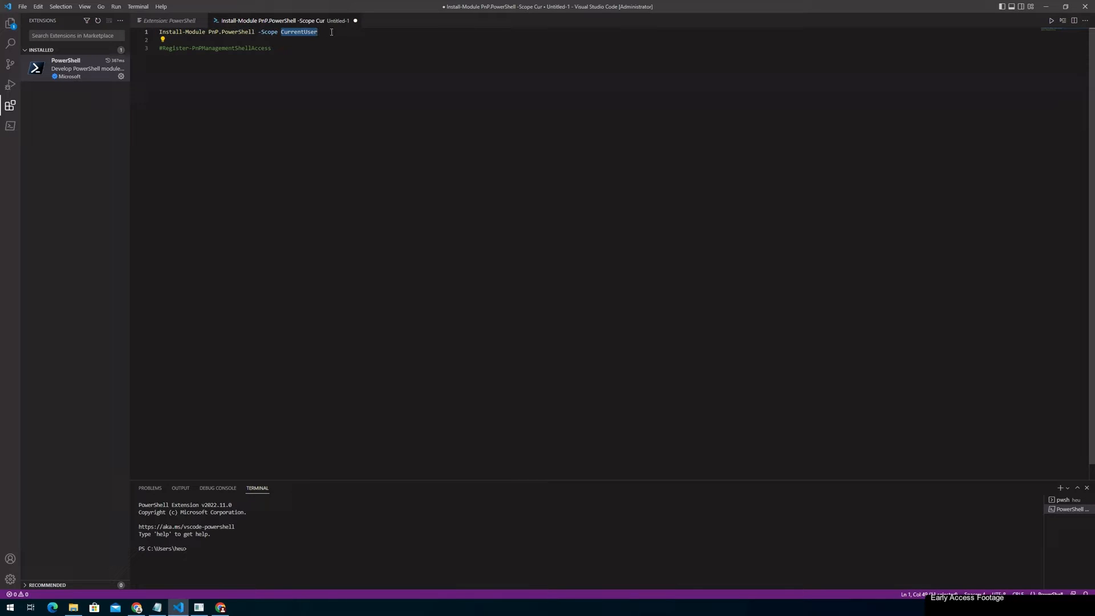
{"action": "left_click_drag", "start_coordinate": [331, 32], "coordinate": [158, 33]}
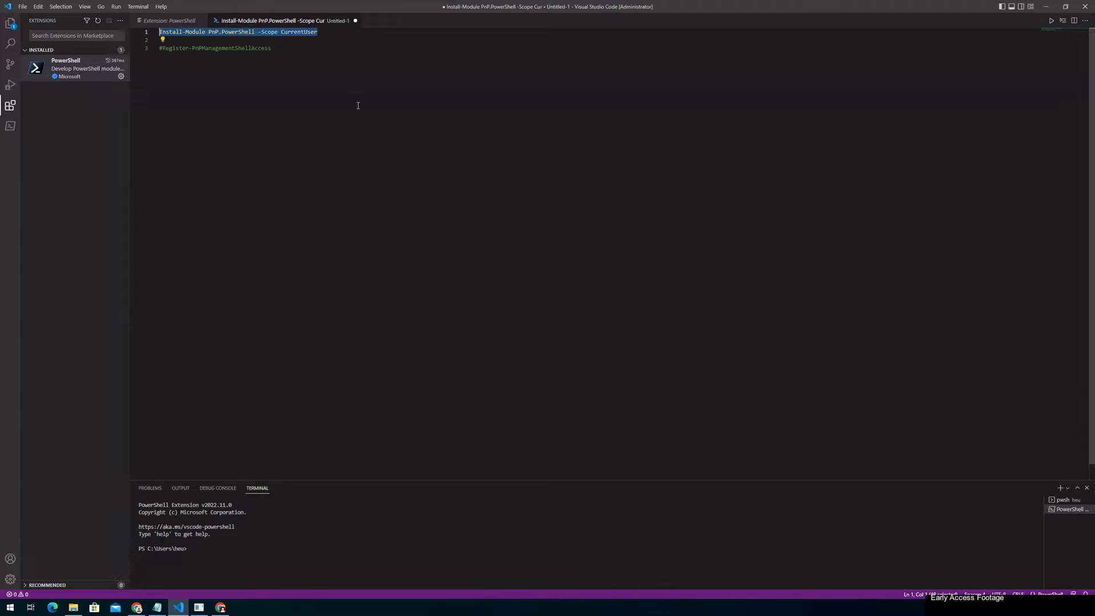
{"action": "key", "text": "F8"}
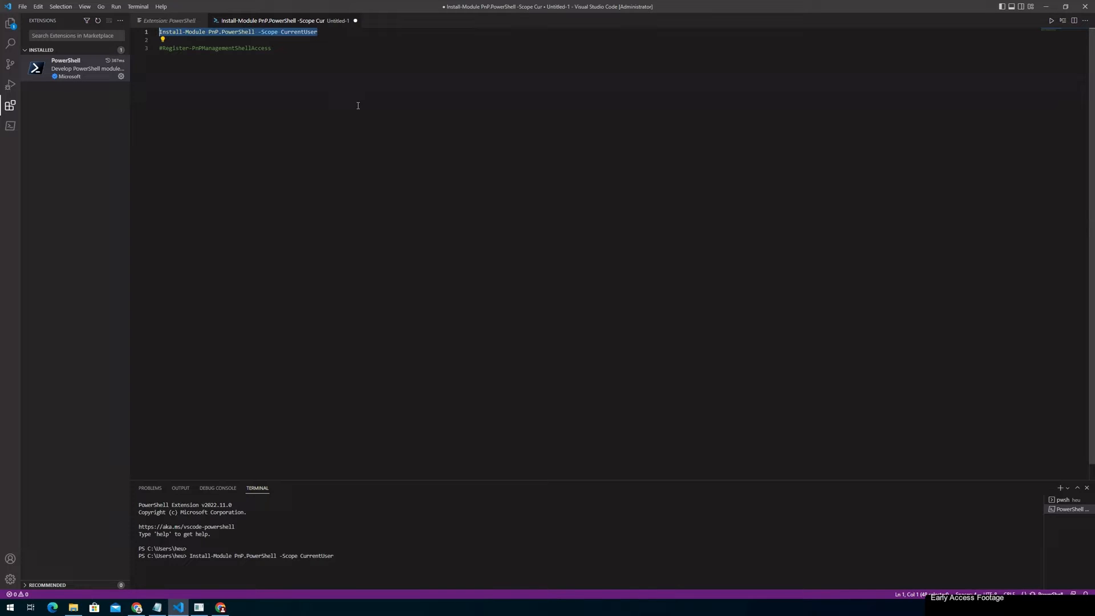
Step: Check the available commands for running code, and run the selected Install-Module line once more
{"action": "right_click", "coordinate": [224, 34]}
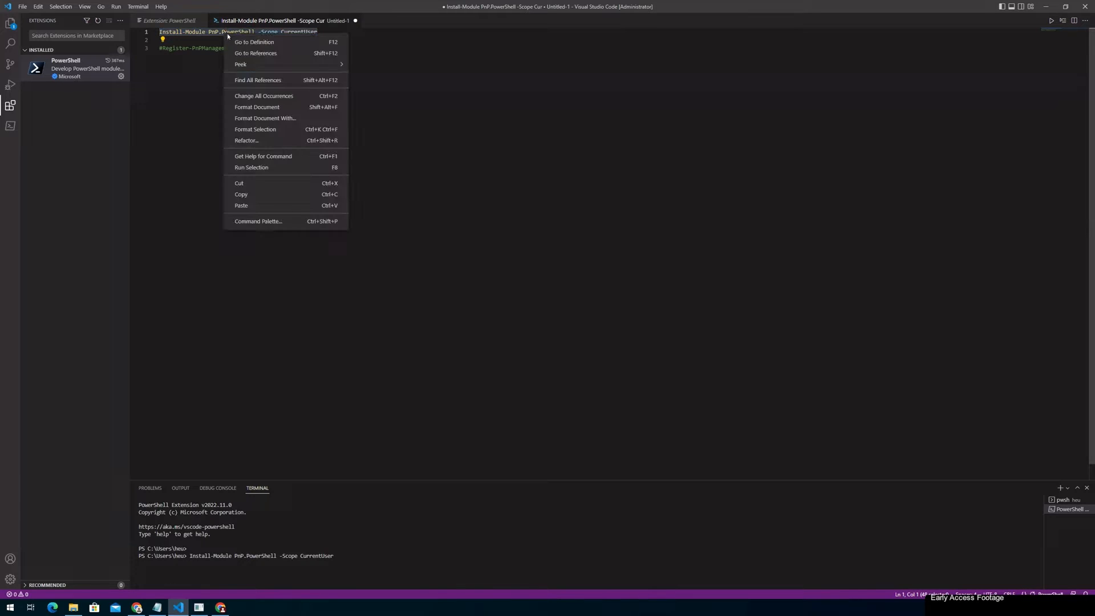
{"action": "left_click", "coordinate": [119, 8]}
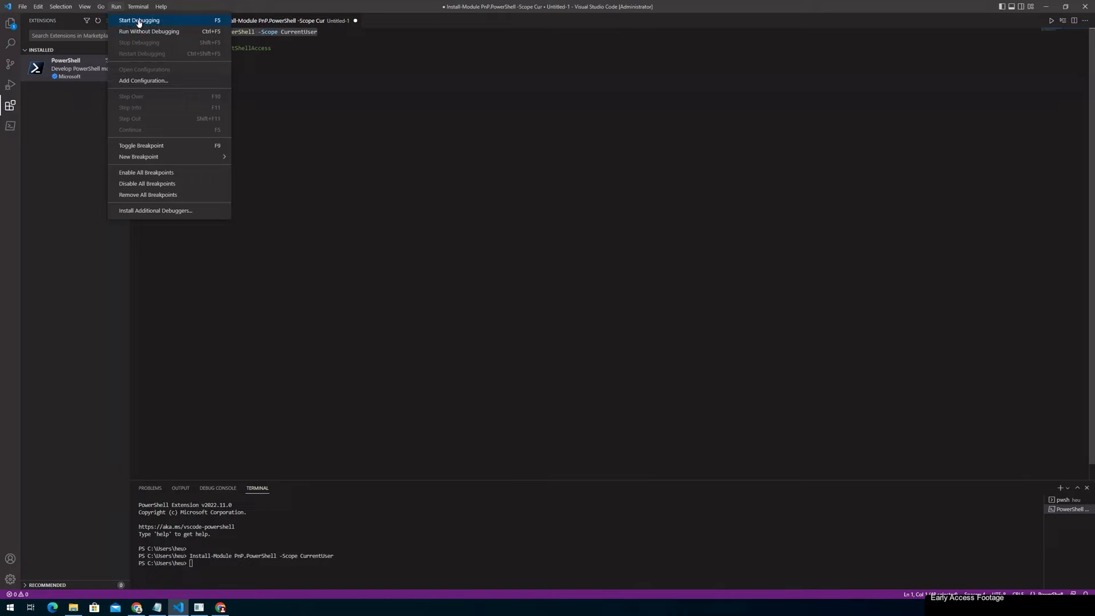
{"action": "left_click", "coordinate": [133, 32]}
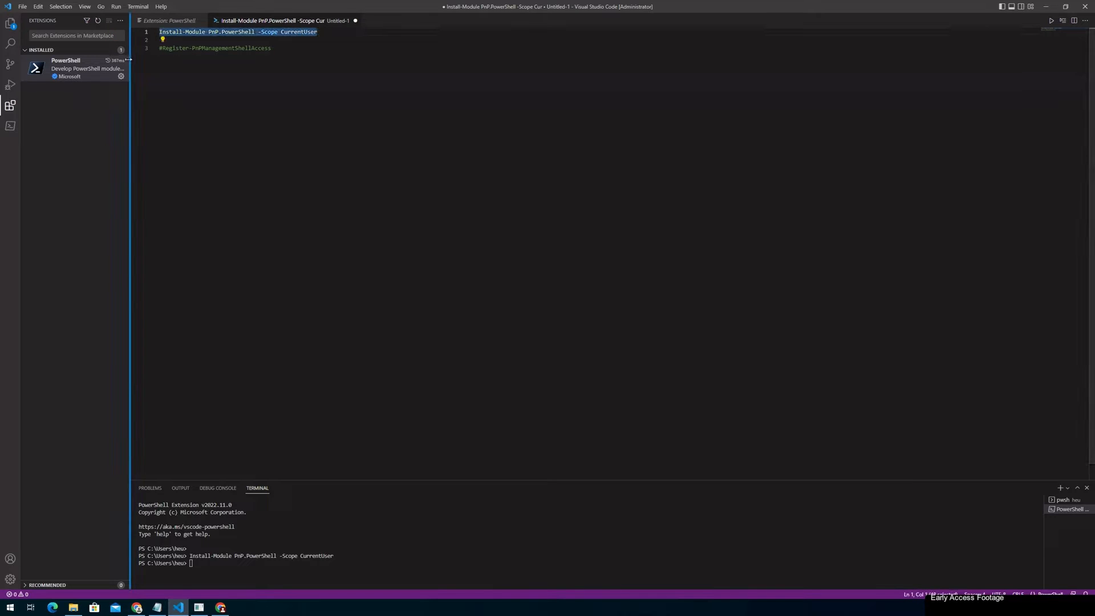
{"action": "key", "text": "F8"}
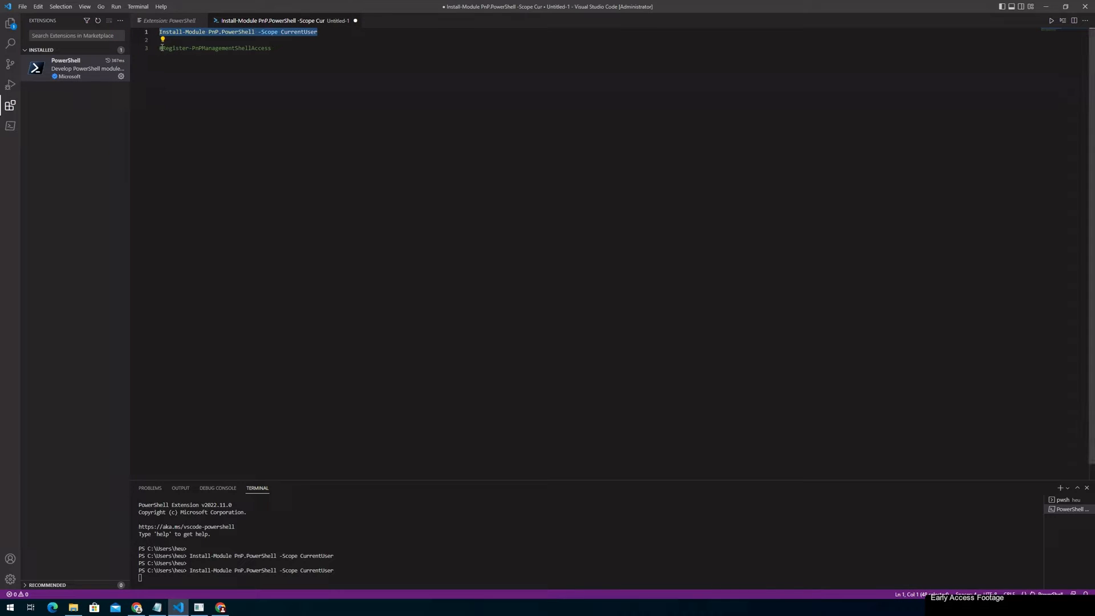
Step: Uncomment the Register-PnPManagementShellAccess line in the script and run only that line
{"action": "left_click", "coordinate": [220, 104]}
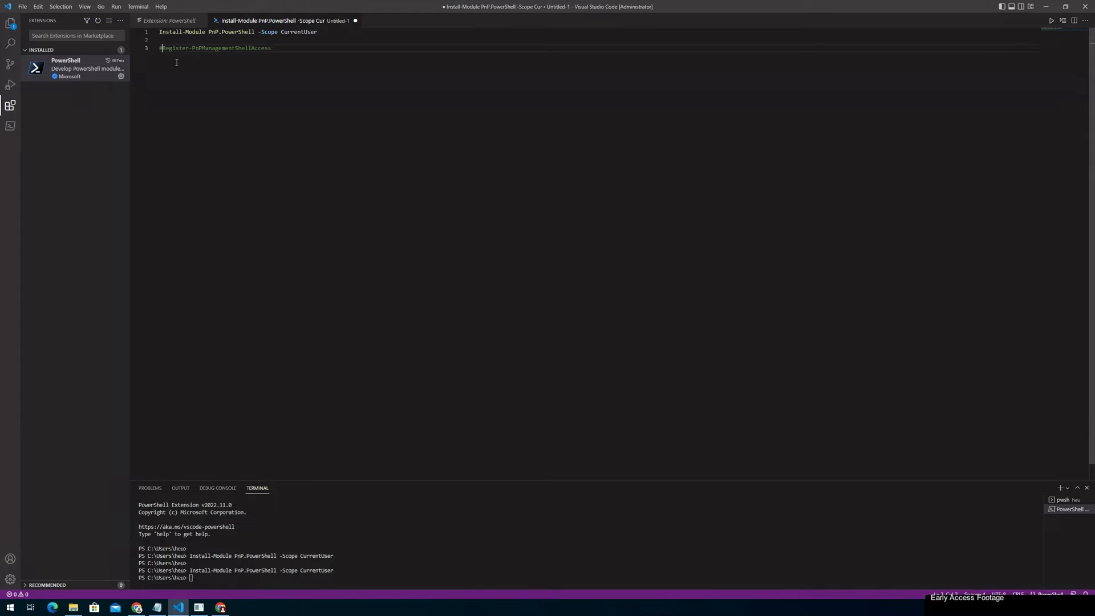
{"action": "key", "text": "ctrl+slash"}
{"action": "key", "text": "shift+Home"}
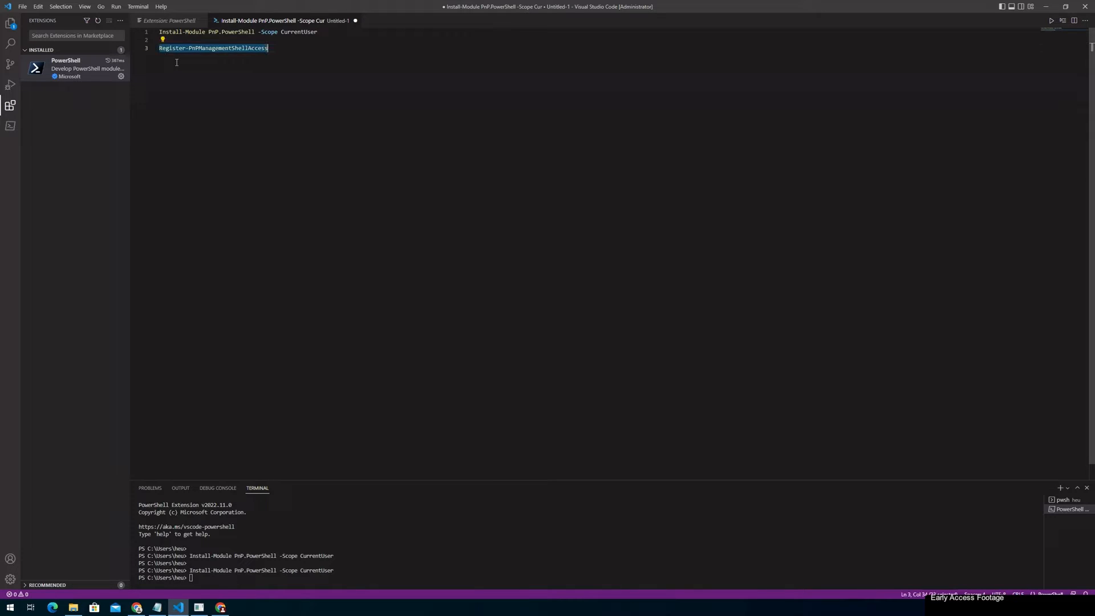
{"action": "key", "text": "F8"}
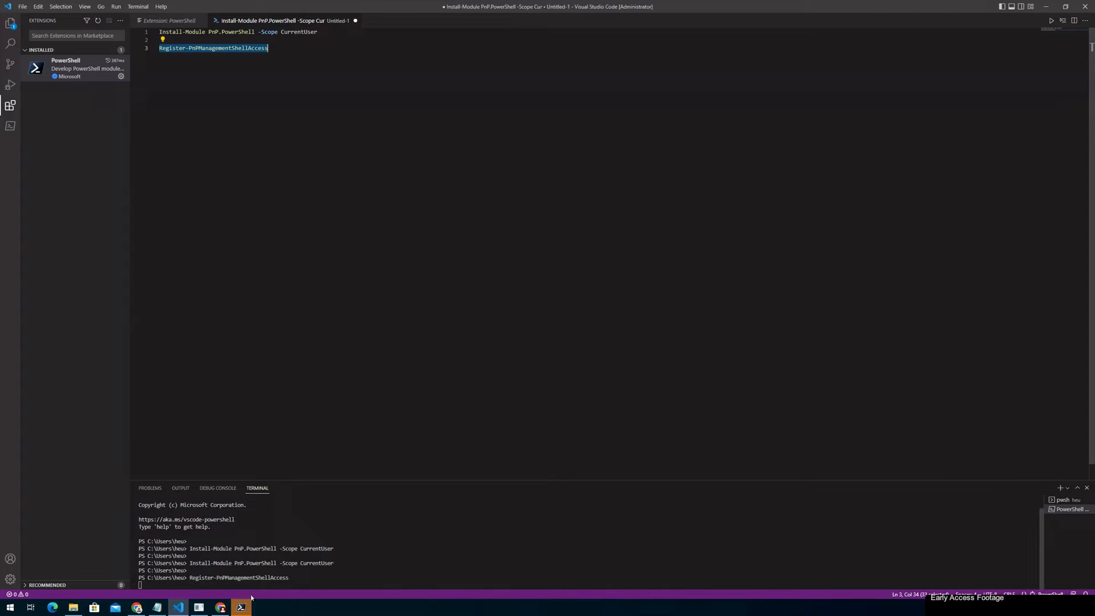
Step: Sign in to the pending Microsoft login with the listed admin account by entering the account password
{"action": "left_click", "coordinate": [240, 608]}
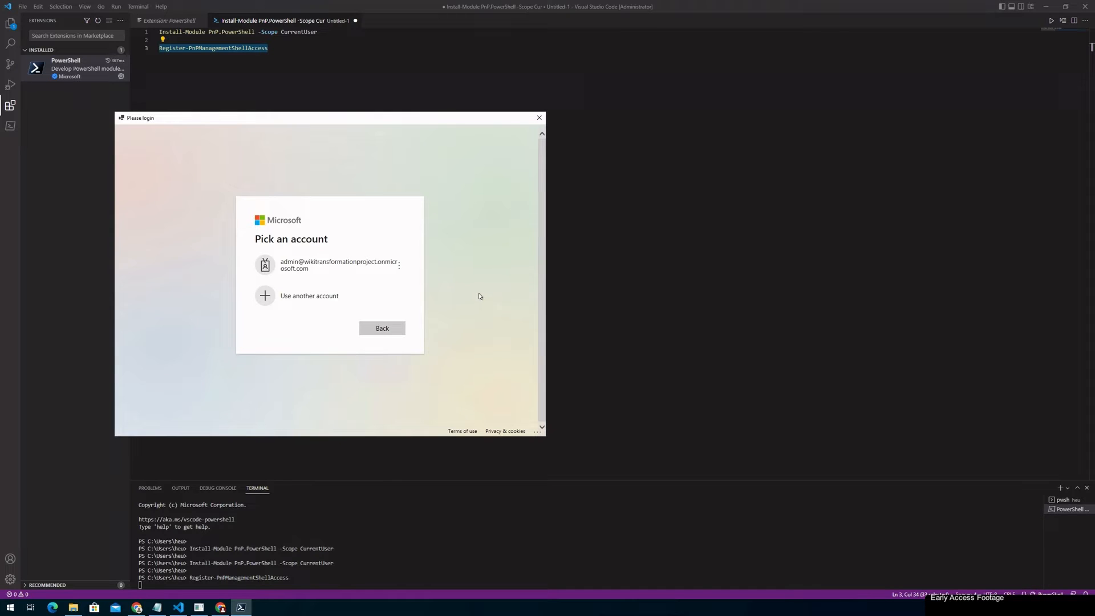
{"action": "left_click", "coordinate": [305, 268]}
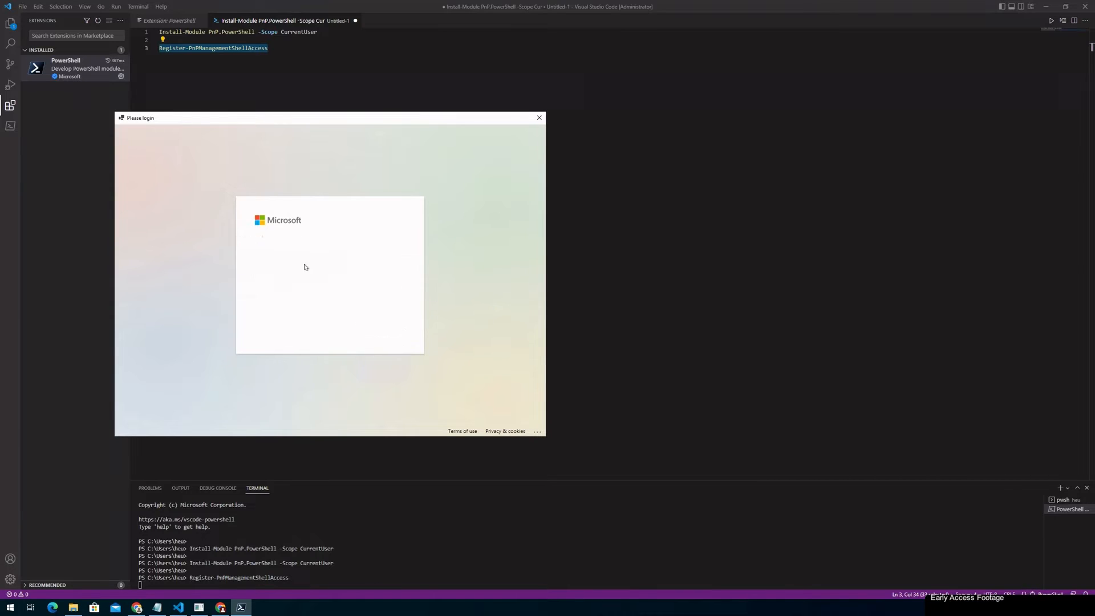
{"action": "type", "text": "**********"}
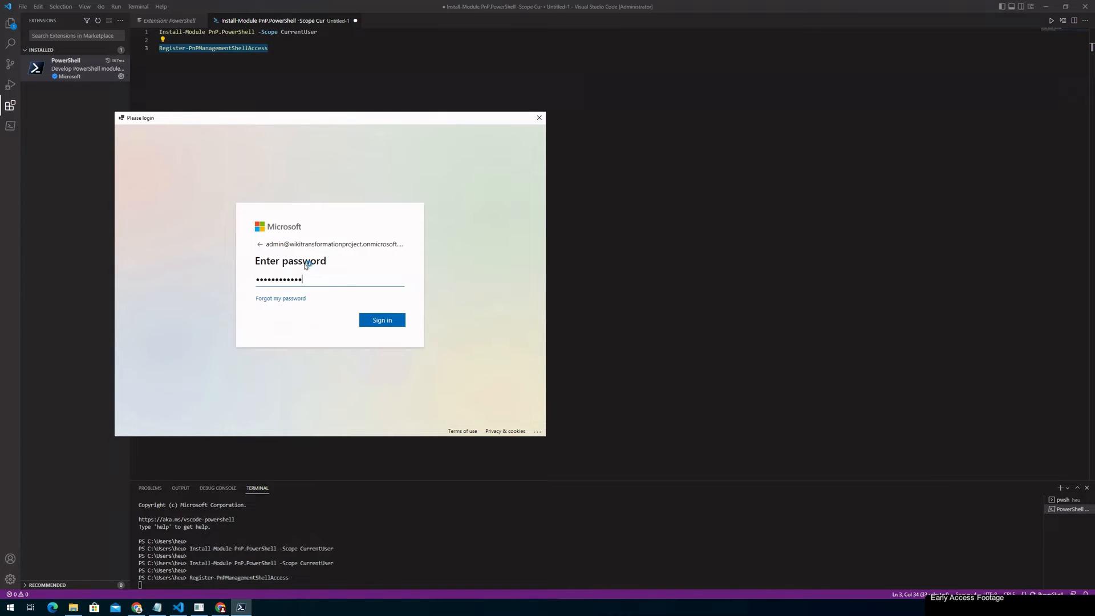
{"action": "key", "text": "Return"}
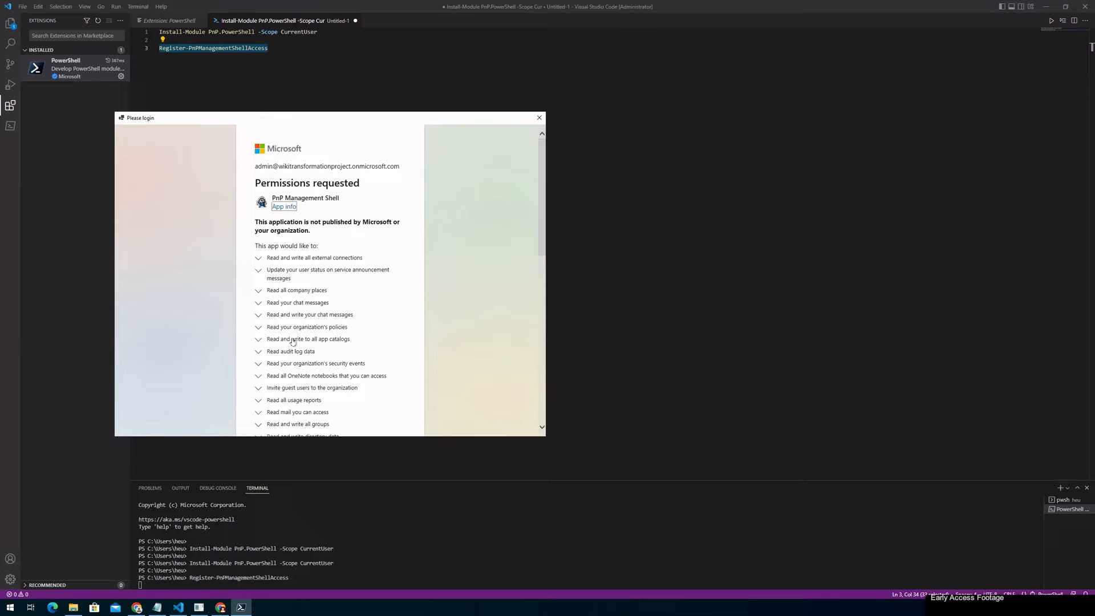
Step: Consent to the permissions requested by PnP Management Shell on behalf of the organization and accept them
{"action": "scroll", "coordinate": [293, 340], "scroll_direction": "down", "scroll_amount": 10}
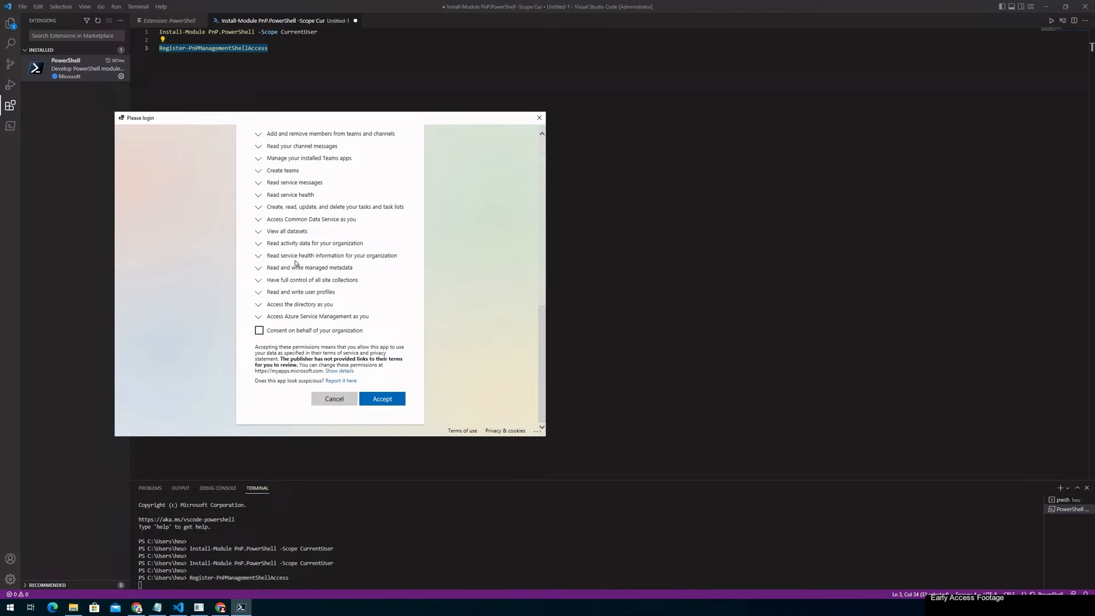
{"action": "left_click", "coordinate": [259, 330]}
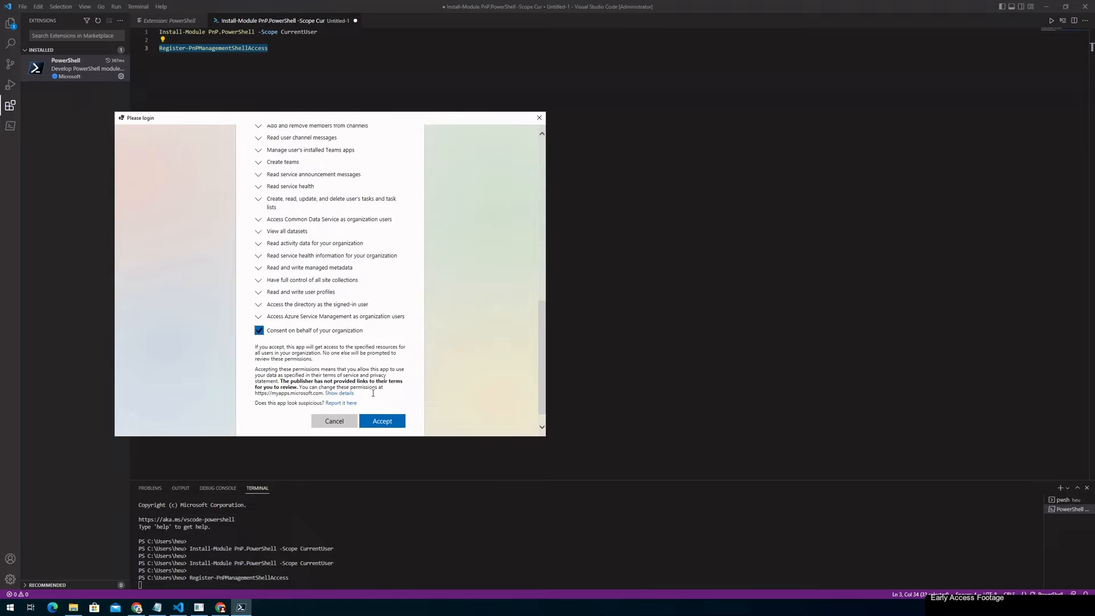
{"action": "left_click", "coordinate": [380, 420]}
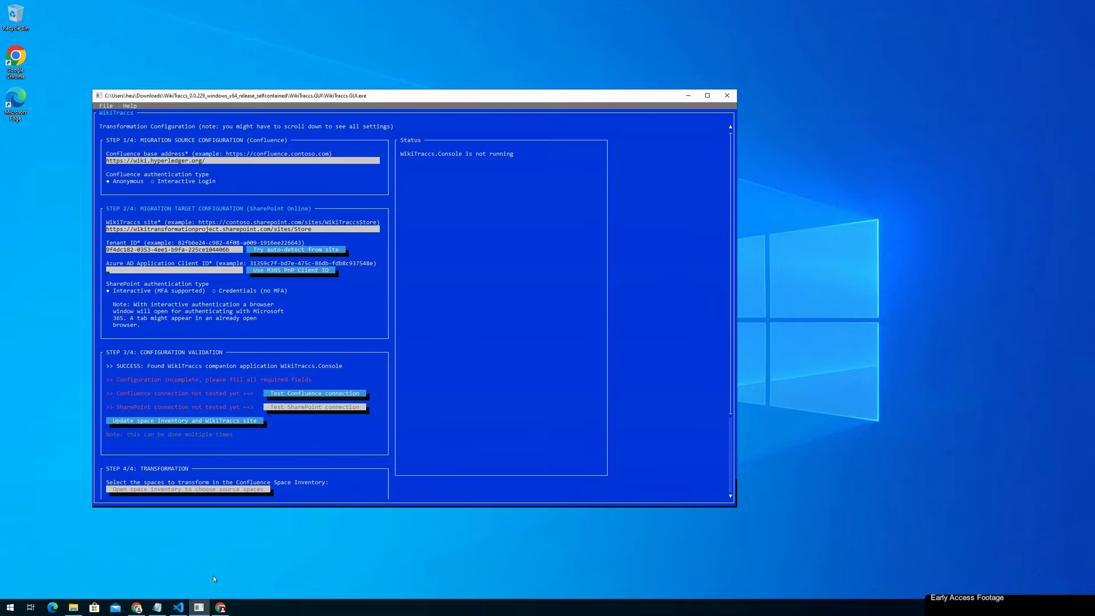
Step: Switch to Chrome, open the Azure AD admin center in a new tab, and refresh the list of all enterprise applications
{"action": "left_click", "coordinate": [217, 601]}
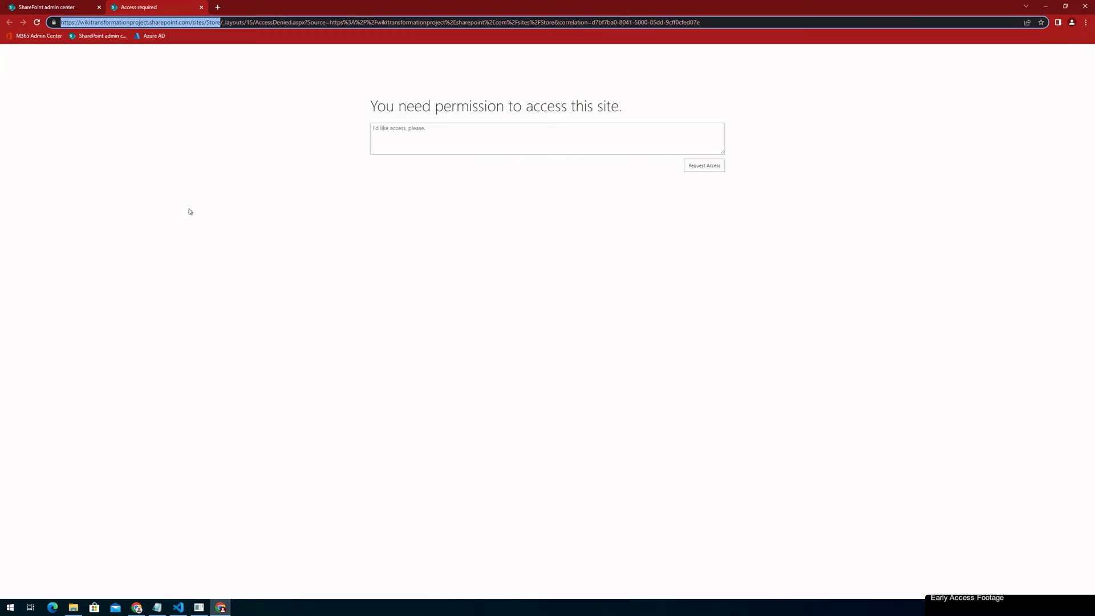
{"action": "middle_click", "coordinate": [155, 35]}
{"action": "left_click", "coordinate": [258, 4]}
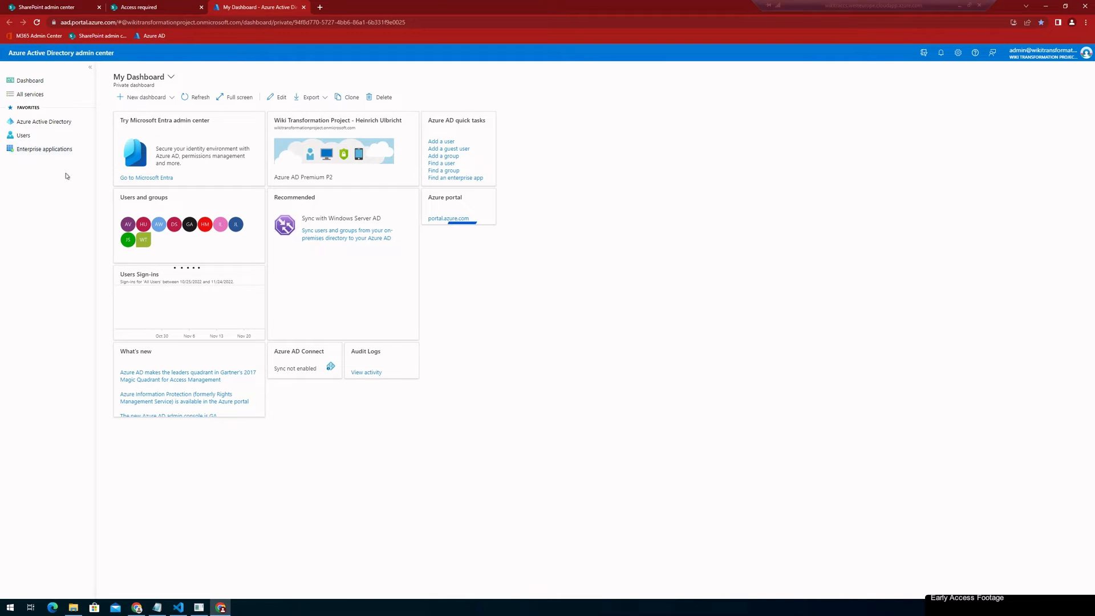
{"action": "left_click", "coordinate": [30, 150]}
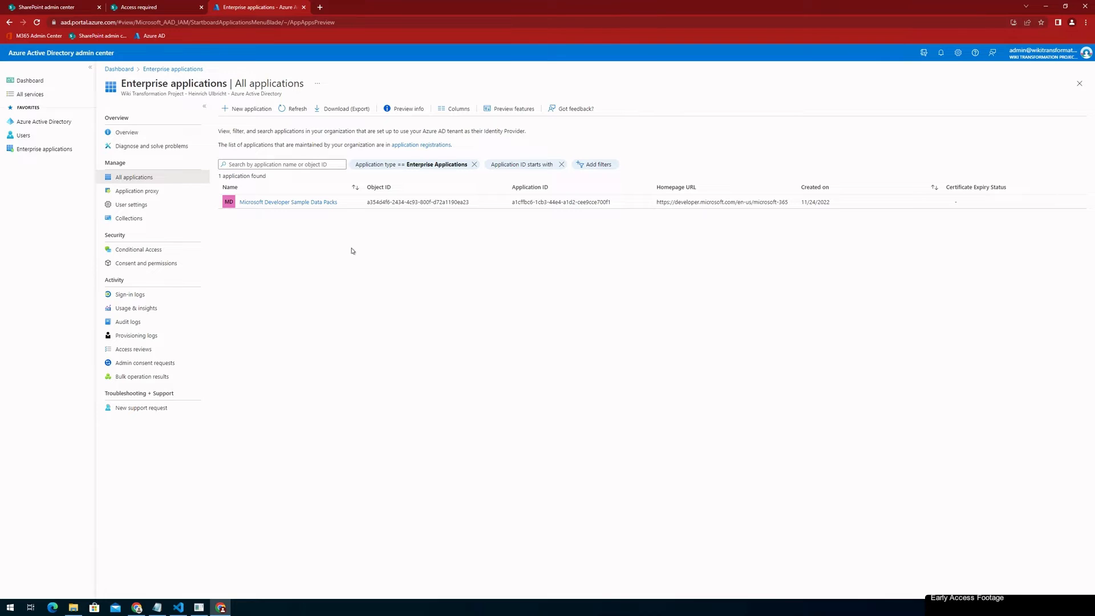
{"action": "left_click", "coordinate": [294, 109]}
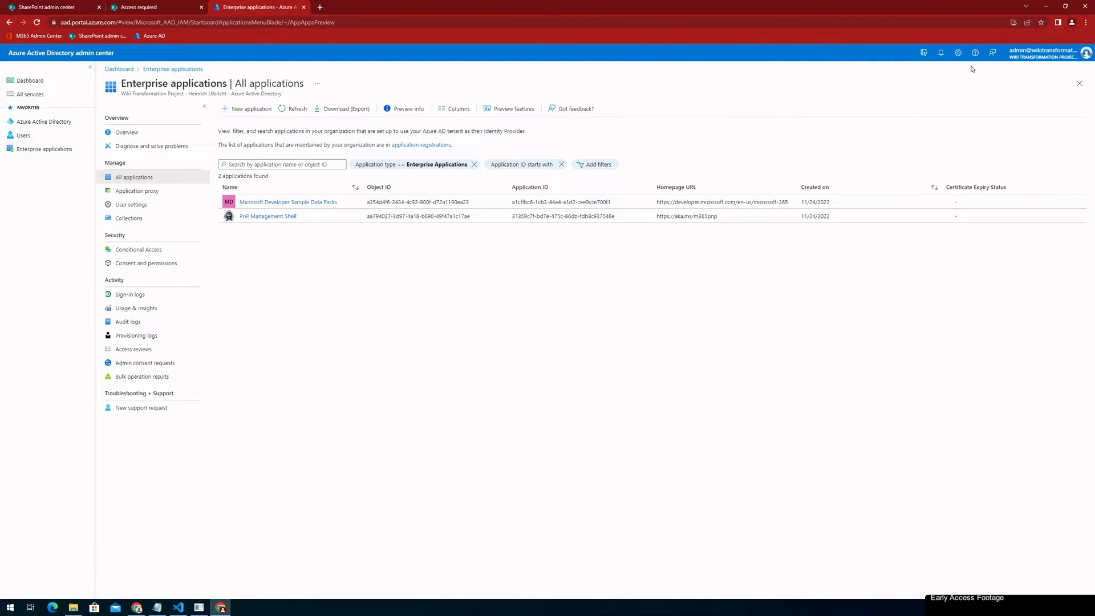
Step: Check PnP Management Shell's application ID in Azure AD, and fill WikiTraccs' Azure AD Application Client ID with the M365 PnP client ID
{"action": "left_click", "coordinate": [1045, 7]}
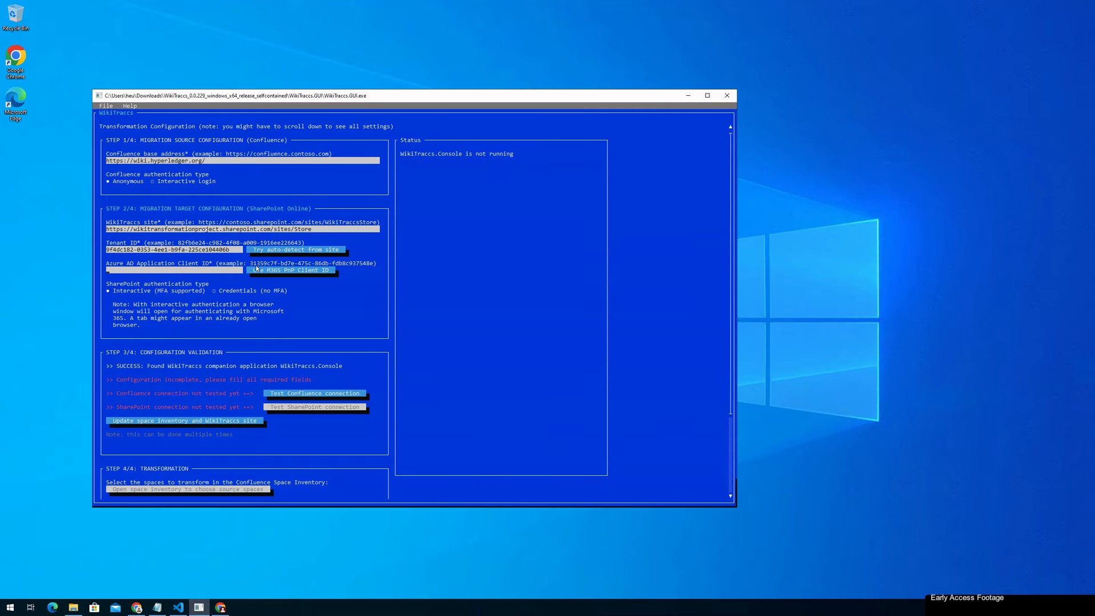
{"action": "left_click", "coordinate": [221, 607]}
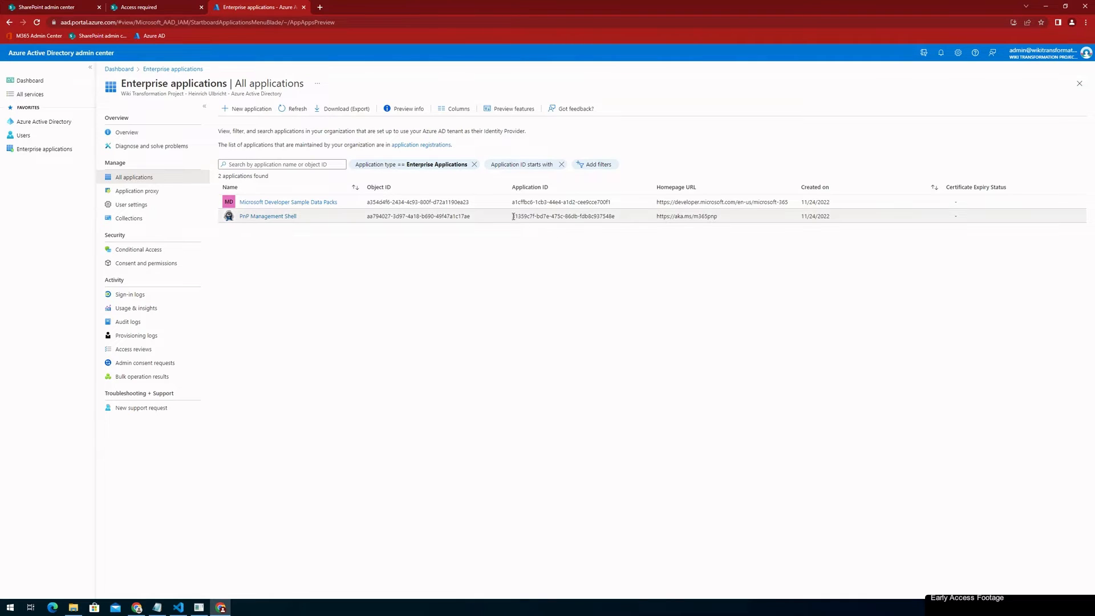
{"action": "left_click_drag", "start_coordinate": [513, 216], "coordinate": [621, 216]}
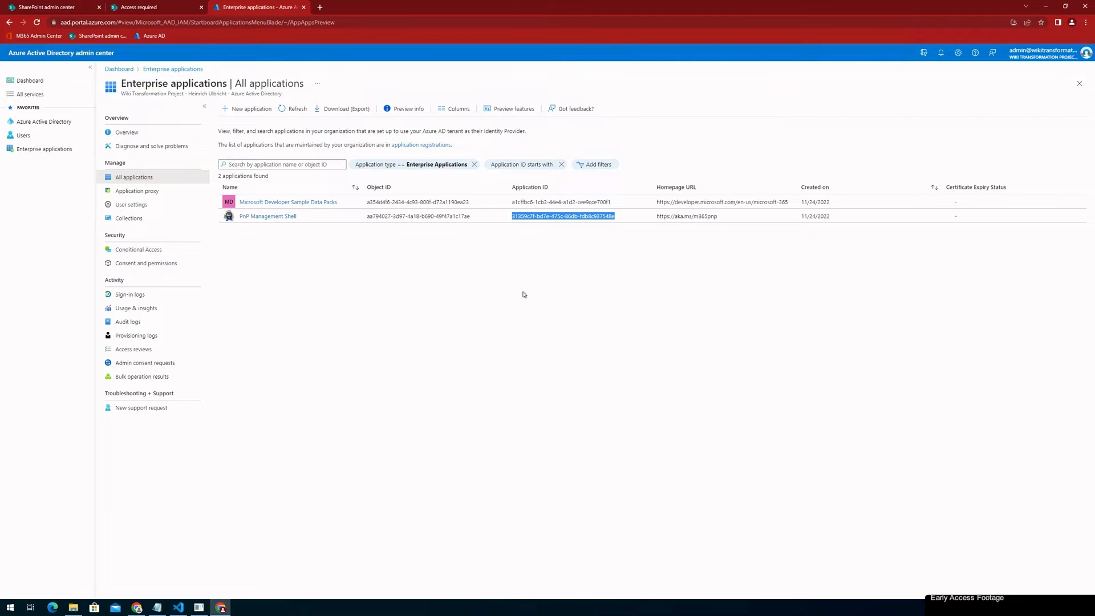
{"action": "left_click", "coordinate": [1045, 9]}
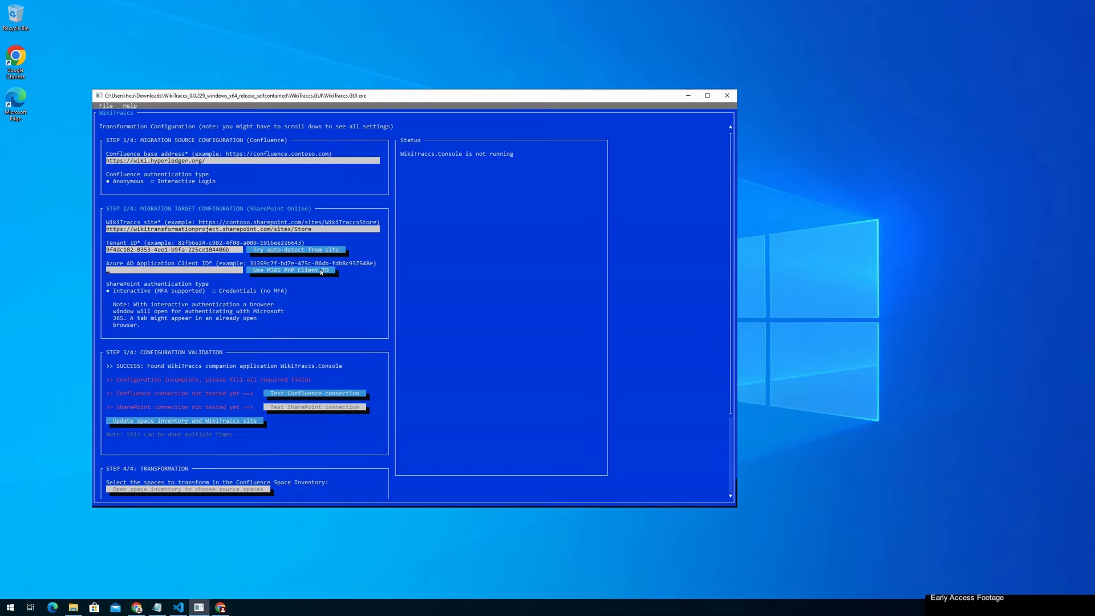
{"action": "left_click", "coordinate": [291, 270]}
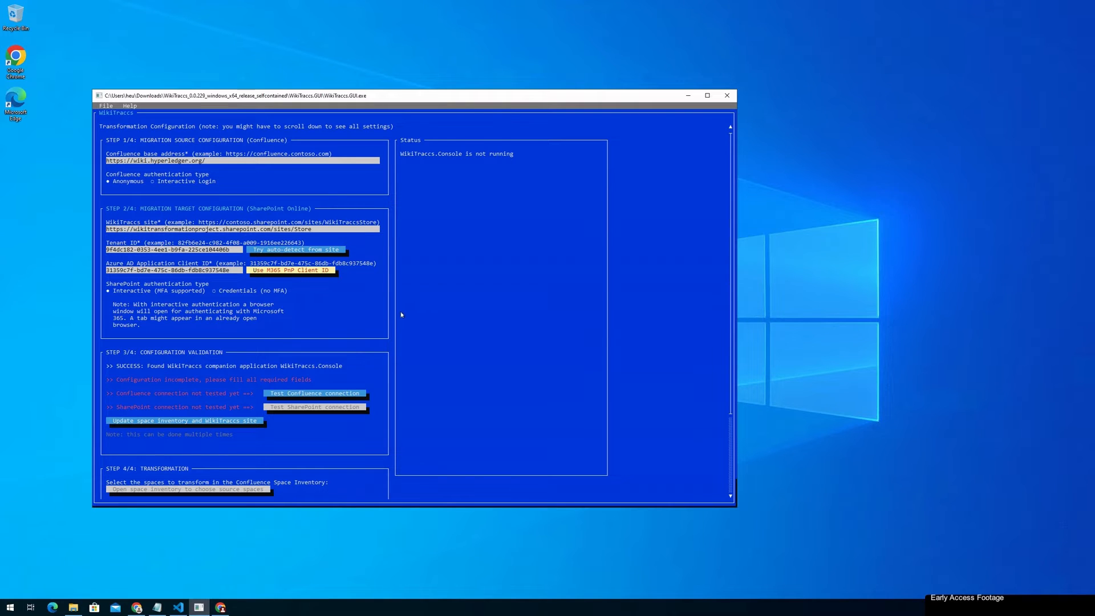
Step: Switch to the SharePoint admin center in Chrome and start creating a new communication site
{"action": "scroll", "coordinate": [400, 315], "scroll_direction": "down", "scroll_amount": 3}
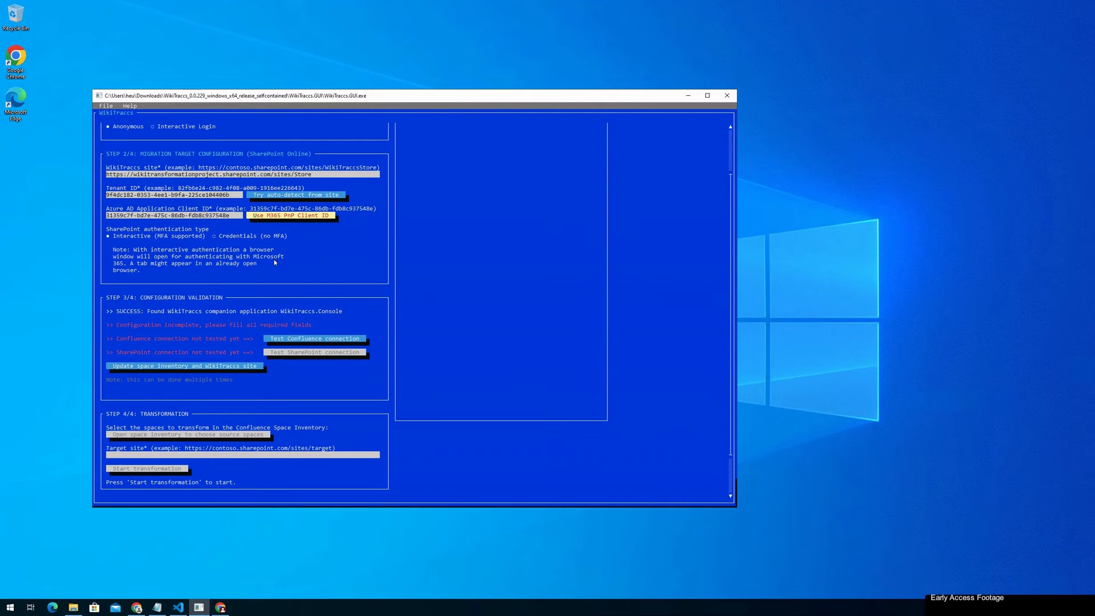
{"action": "left_click", "coordinate": [206, 455]}
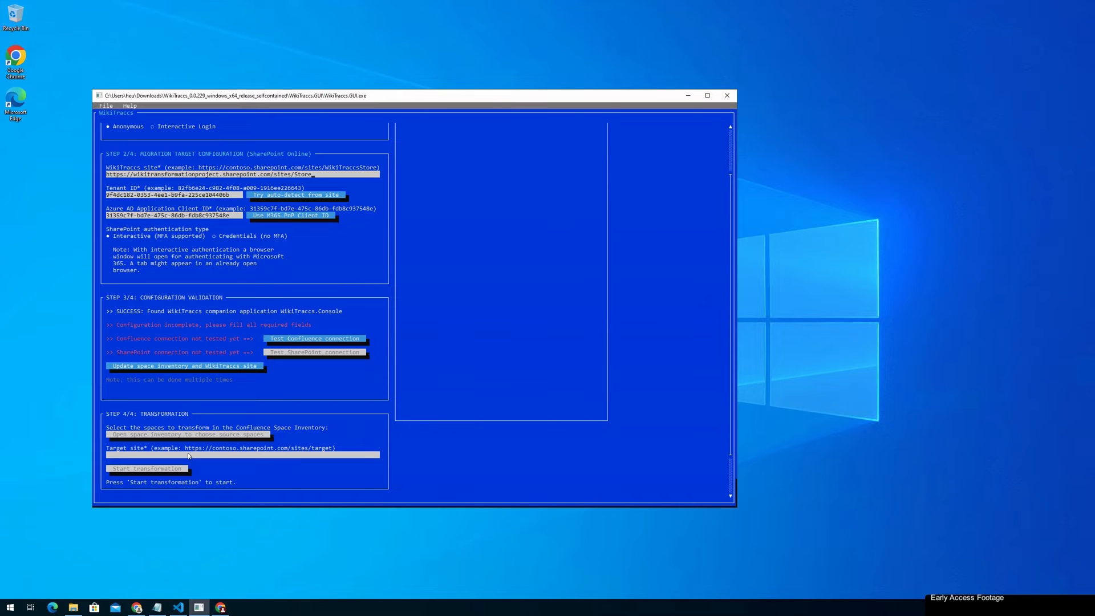
{"action": "left_click", "coordinate": [220, 607]}
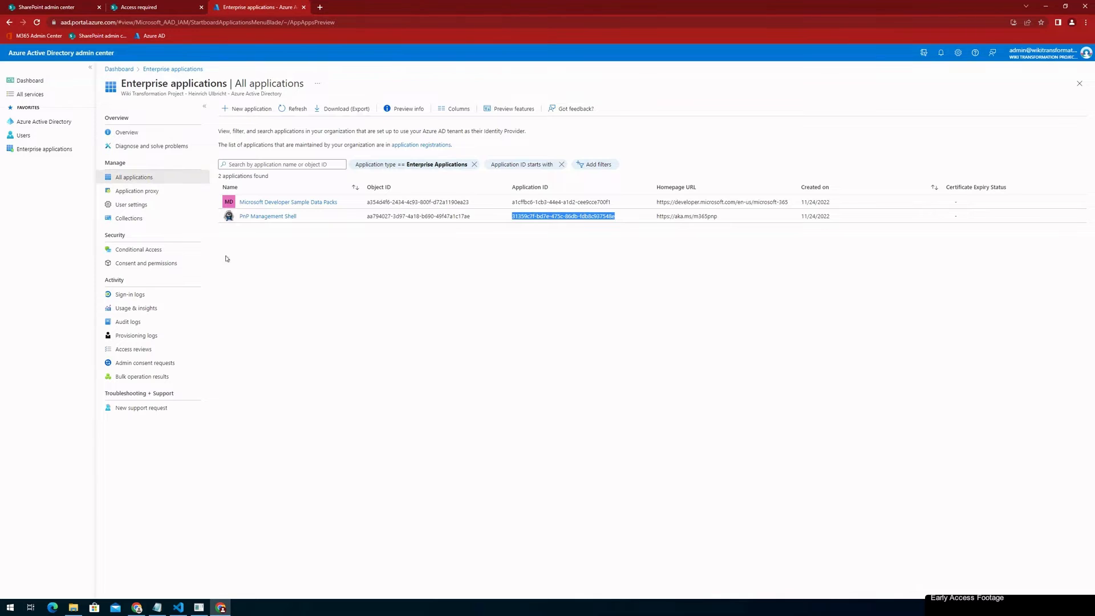
{"action": "left_click", "coordinate": [48, 6]}
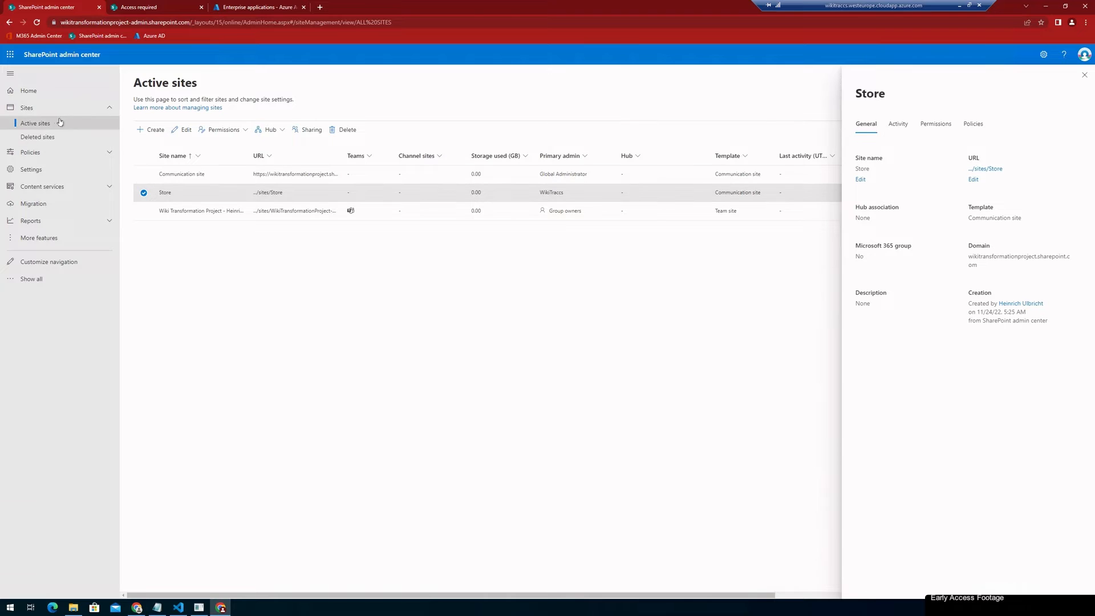
{"action": "left_click", "coordinate": [141, 131]}
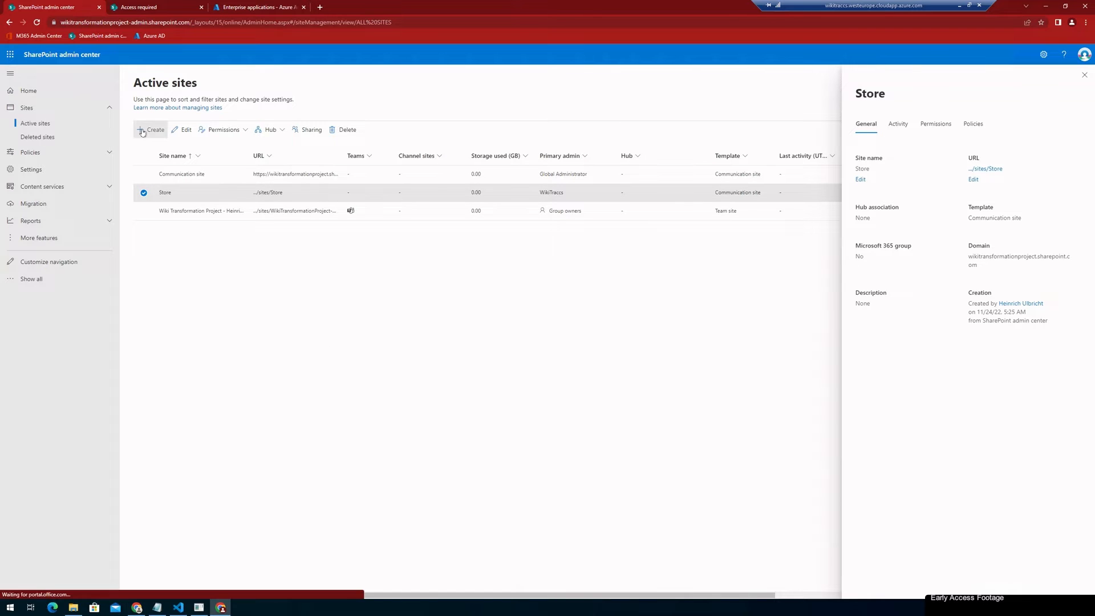
{"action": "left_click", "coordinate": [968, 180]}
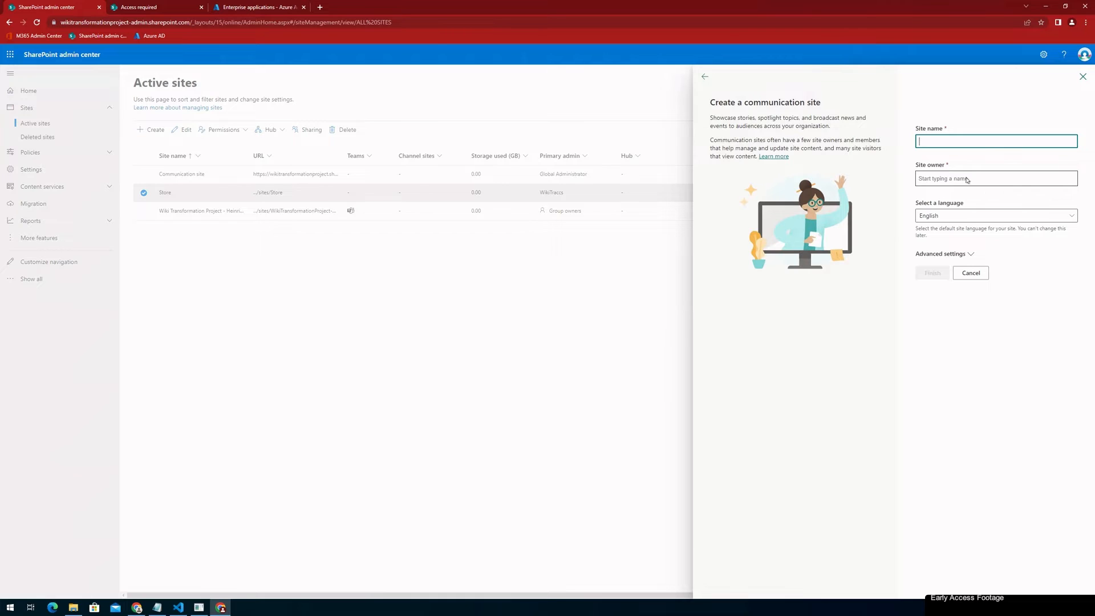
Step: Name the new communication site MigTarget and assign the WikiTraccs account as its site owner
{"action": "type", "text": "MigRage"}
{"action": "key", "text": "BackSpace"}
{"action": "key", "text": "BackSpace"}
{"action": "key", "text": "BackSpace"}
{"action": "key", "text": "BackSpace"}
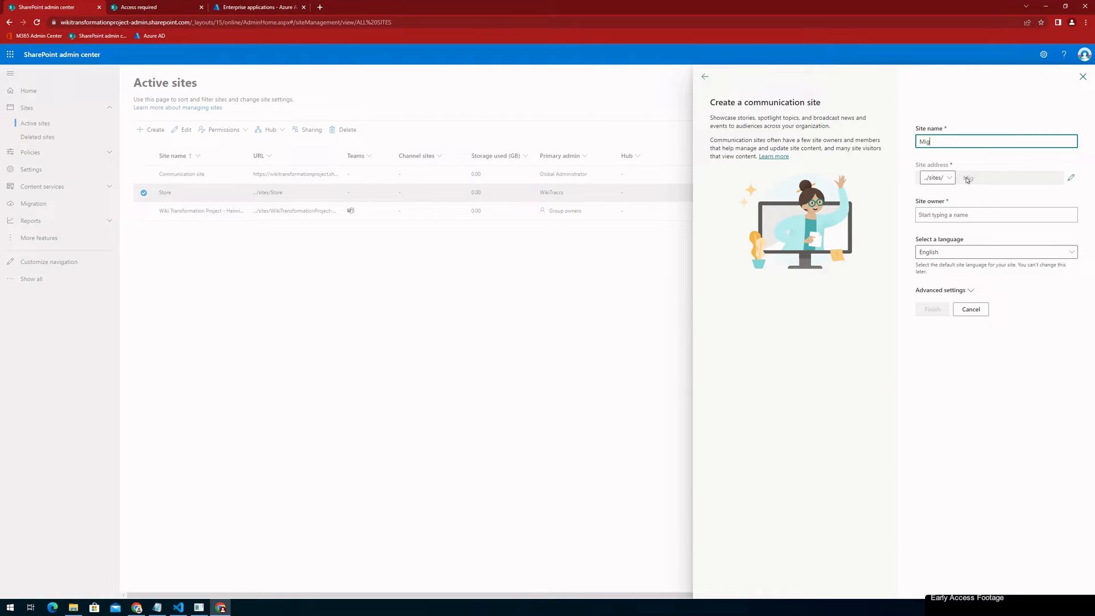
{"action": "type", "text": "Targert"}
{"action": "key", "text": "ctrl+a"}
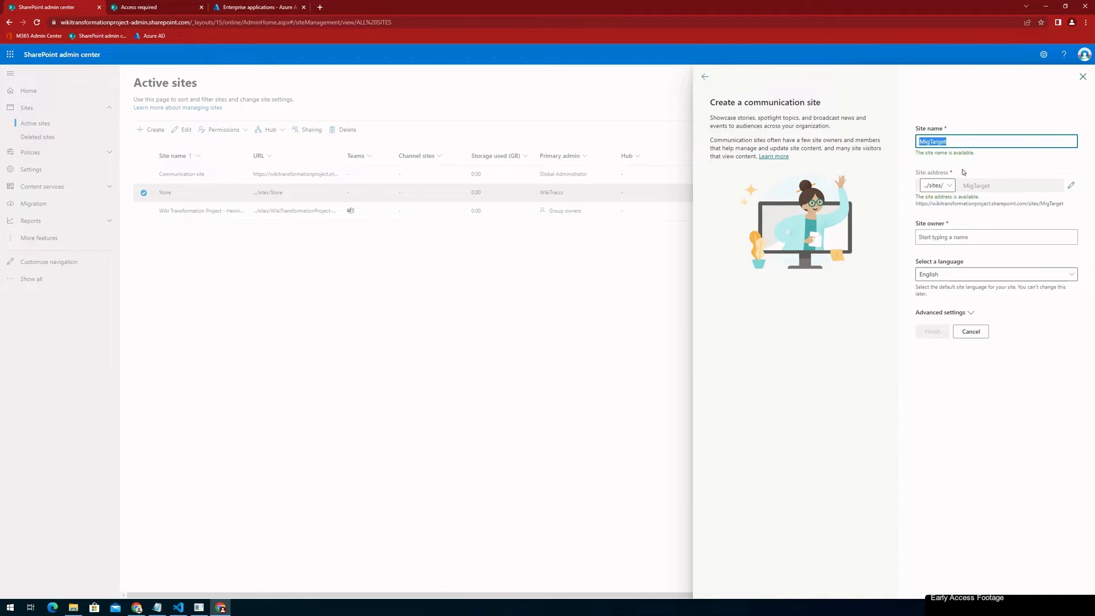
{"action": "left_click", "coordinate": [972, 240]}
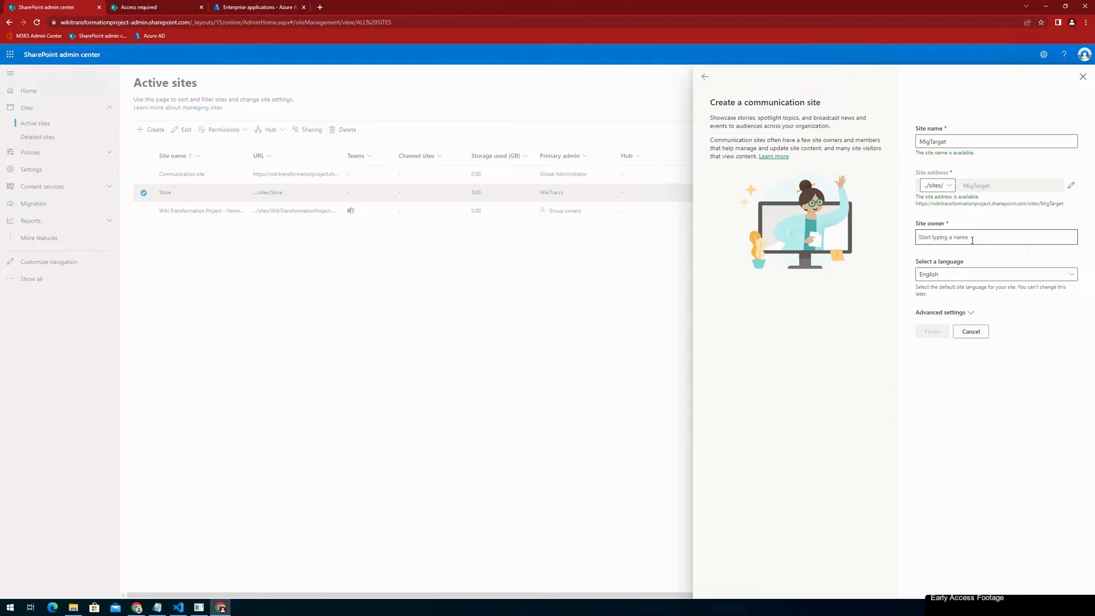
{"action": "type", "text": "wiki"}
{"action": "left_click", "coordinate": [974, 260]}
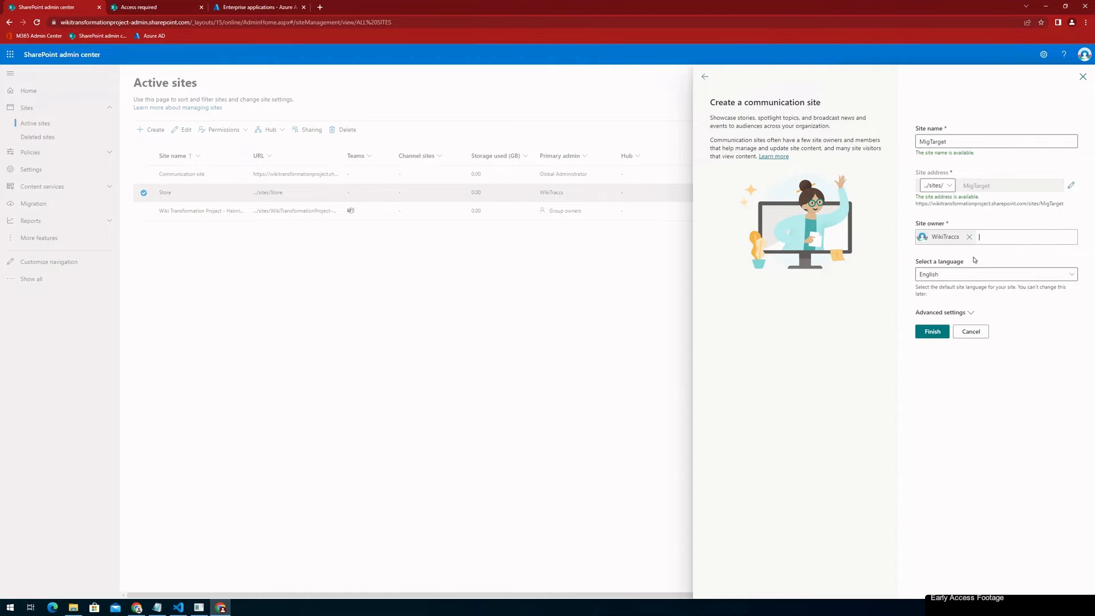
Step: Set the new site's time zone to the (UTC+01:00) Amsterdam, Berlin, Bern, Rome entry and finish creating the site
{"action": "left_click", "coordinate": [953, 313]}
{"action": "left_click", "coordinate": [951, 354]}
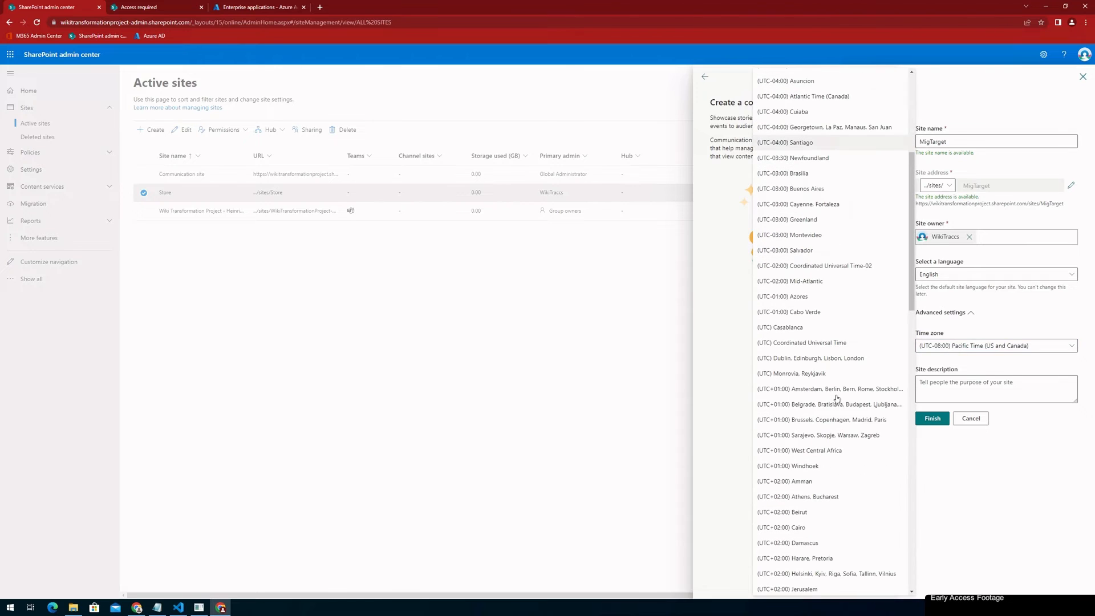
{"action": "left_click", "coordinate": [833, 390]}
{"action": "left_click", "coordinate": [932, 417]}
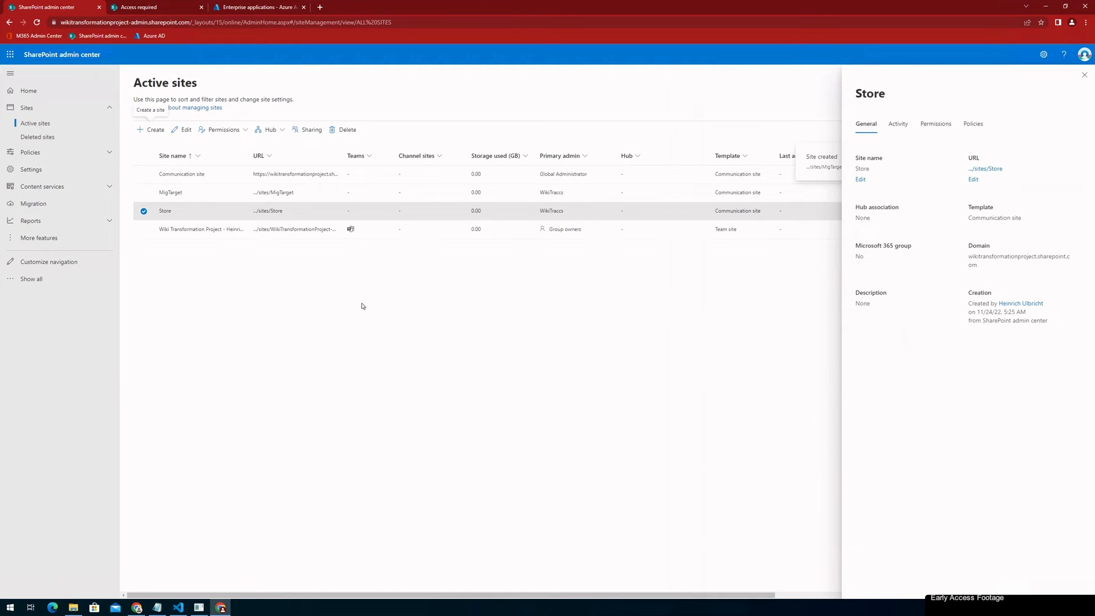
Step: Open the MigTarget site from the active sites list and copy its base URL, ending at /sites/MigTarget
{"action": "left_click", "coordinate": [275, 192]}
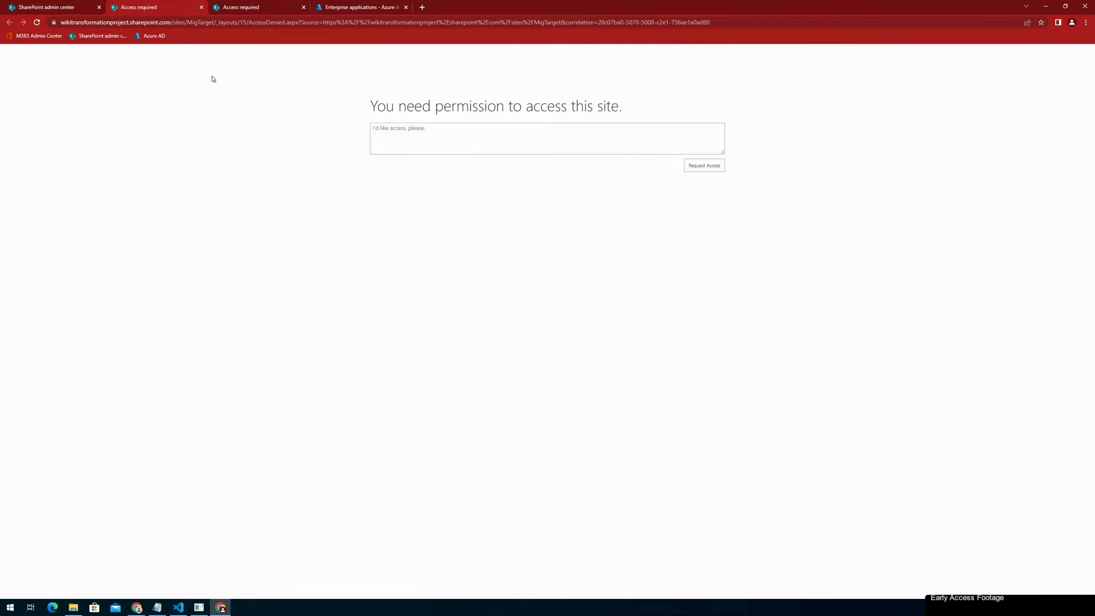
{"action": "left_click", "coordinate": [209, 23]}
{"action": "left_click", "coordinate": [234, 22]}
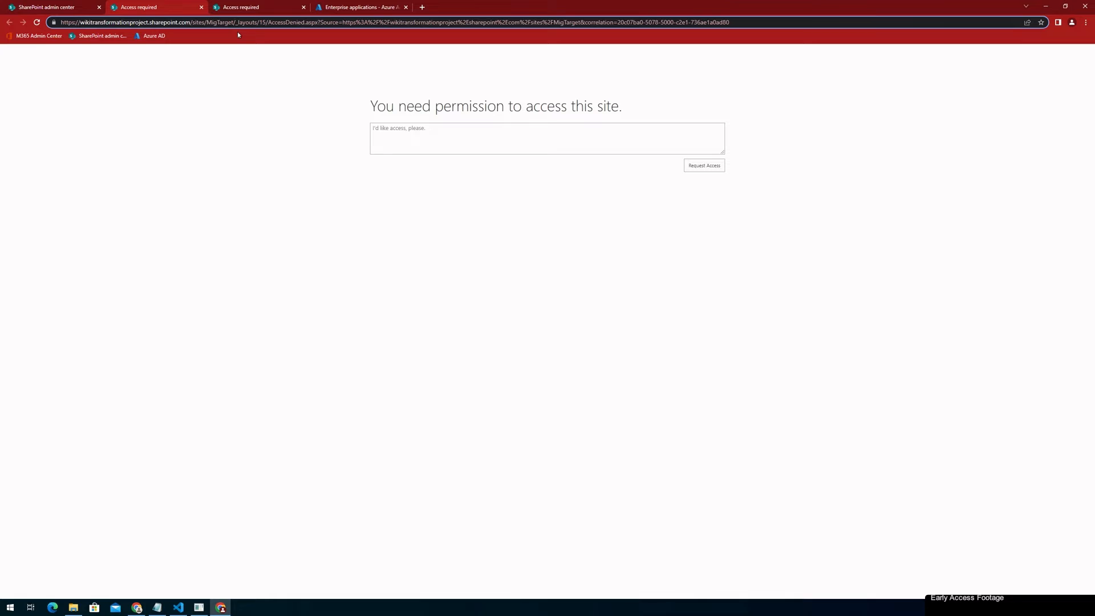
{"action": "key", "text": "shift+Home"}
{"action": "key", "text": "ctrl+c"}
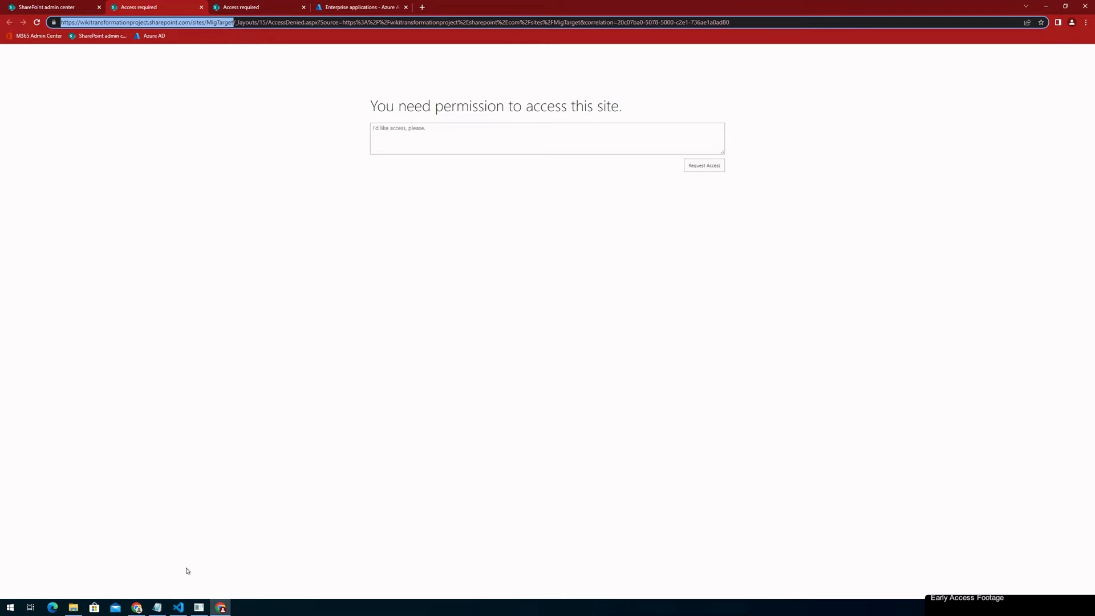
{"action": "left_click", "coordinate": [192, 607]}
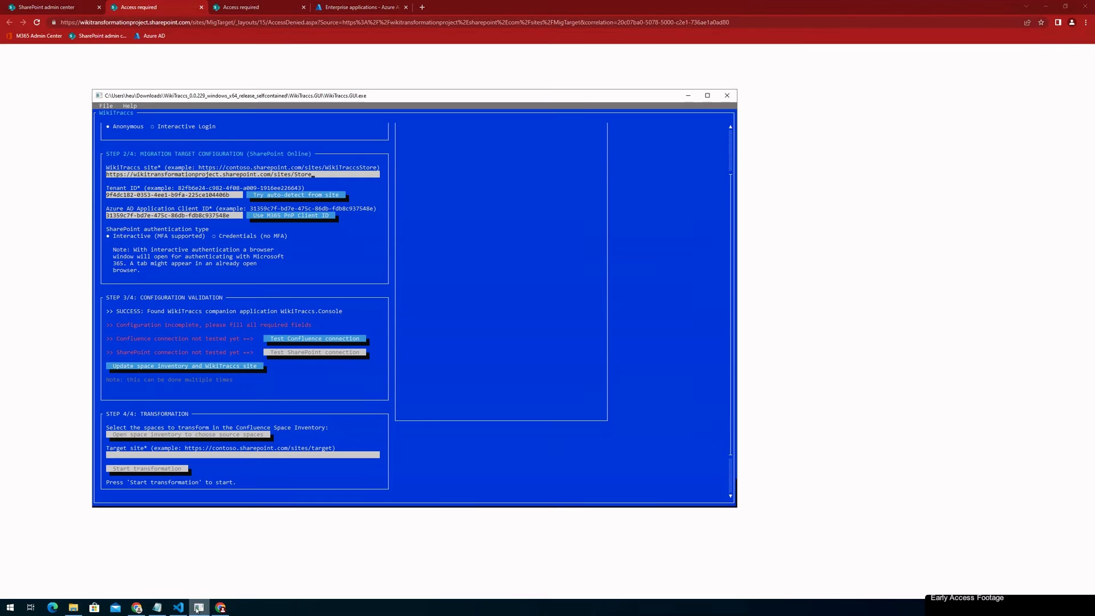
{"action": "left_click", "coordinate": [1045, 8]}
{"action": "left_click", "coordinate": [1045, 8]}
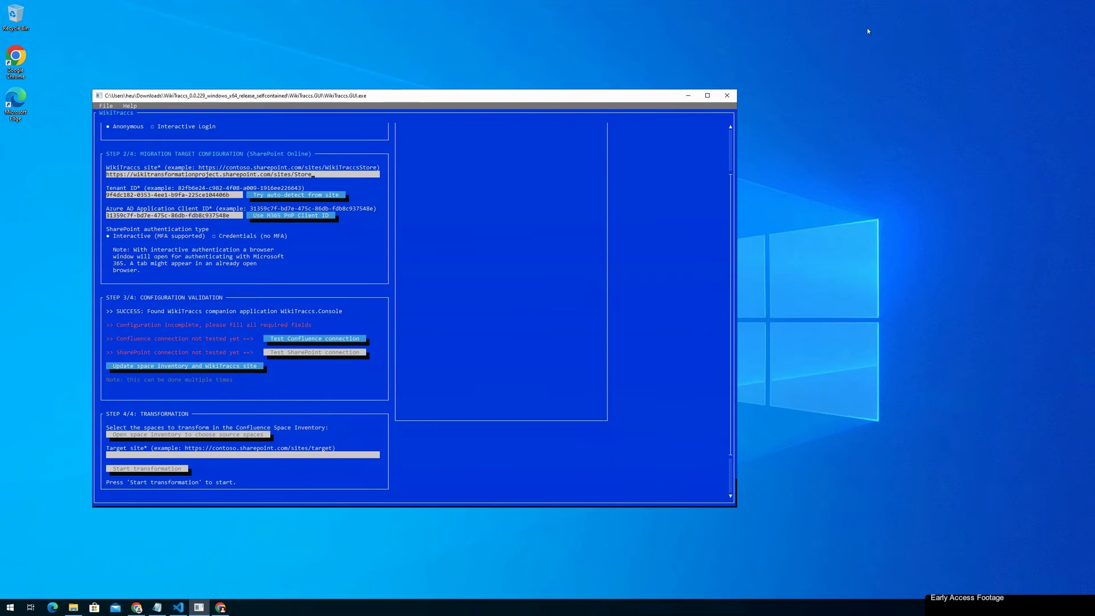
{"action": "left_click", "coordinate": [178, 450]}
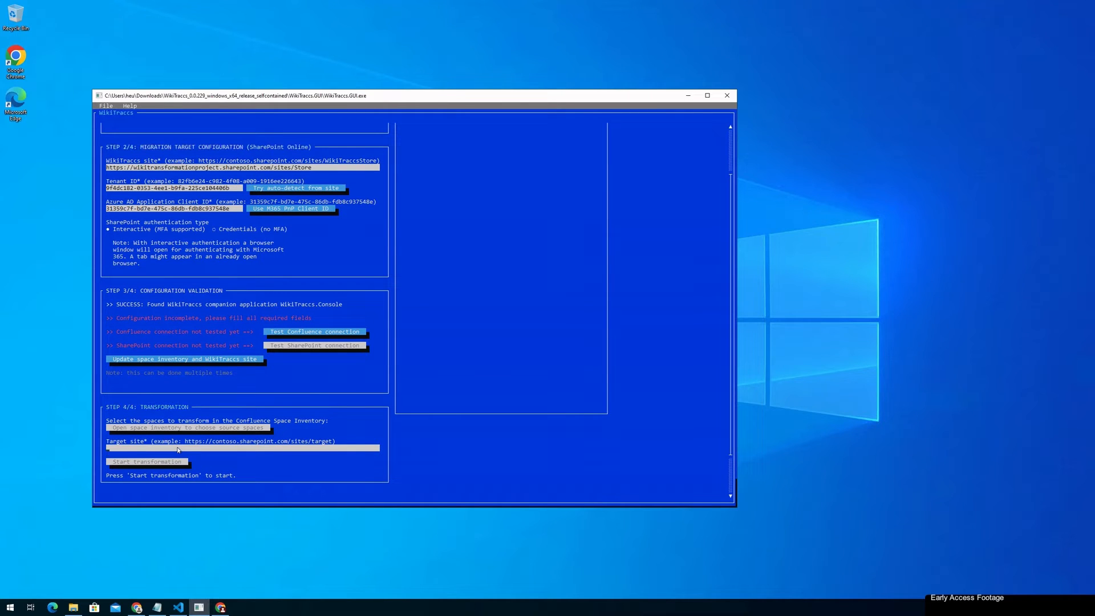
{"action": "key", "text": "ctrl+v"}
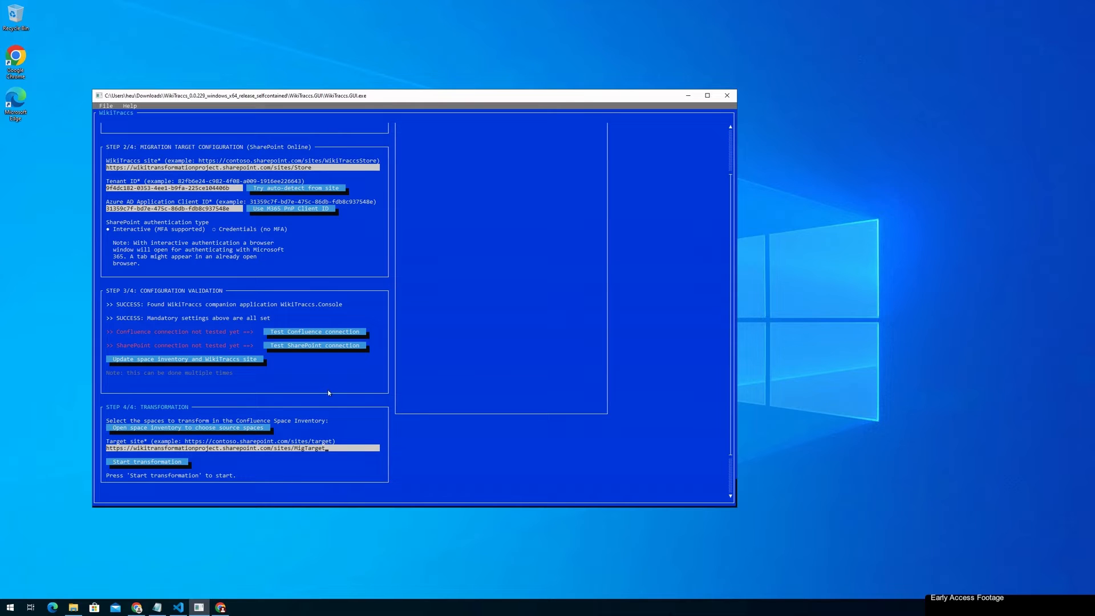
Step: Test the Confluence connection in the configuration validation section and dismiss the result message
{"action": "scroll", "coordinate": [329, 393], "scroll_direction": "up", "scroll_amount": 1}
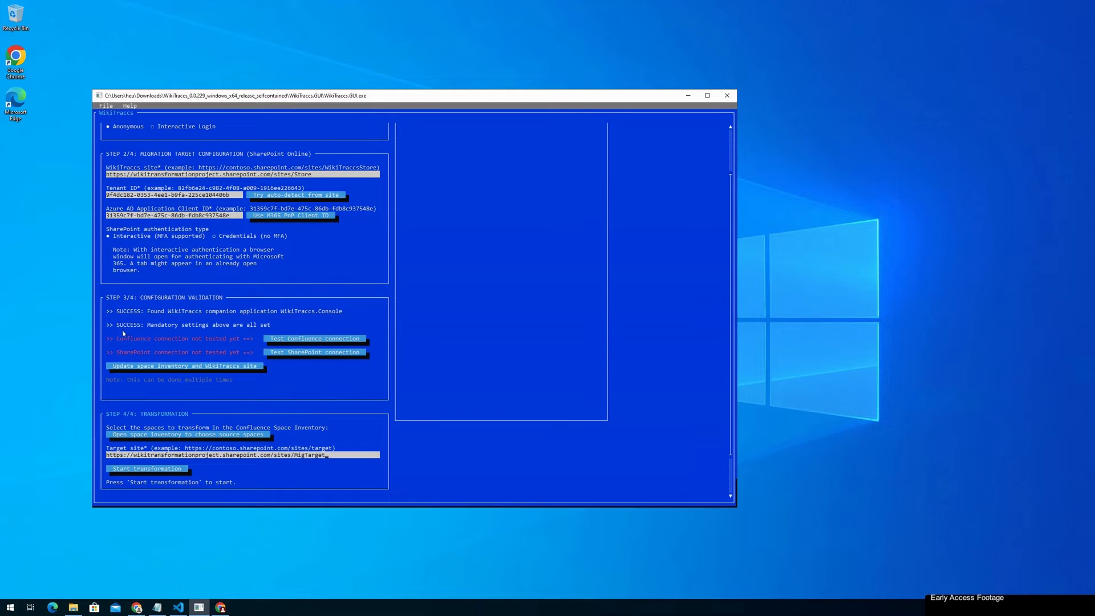
{"action": "left_click", "coordinate": [288, 341]}
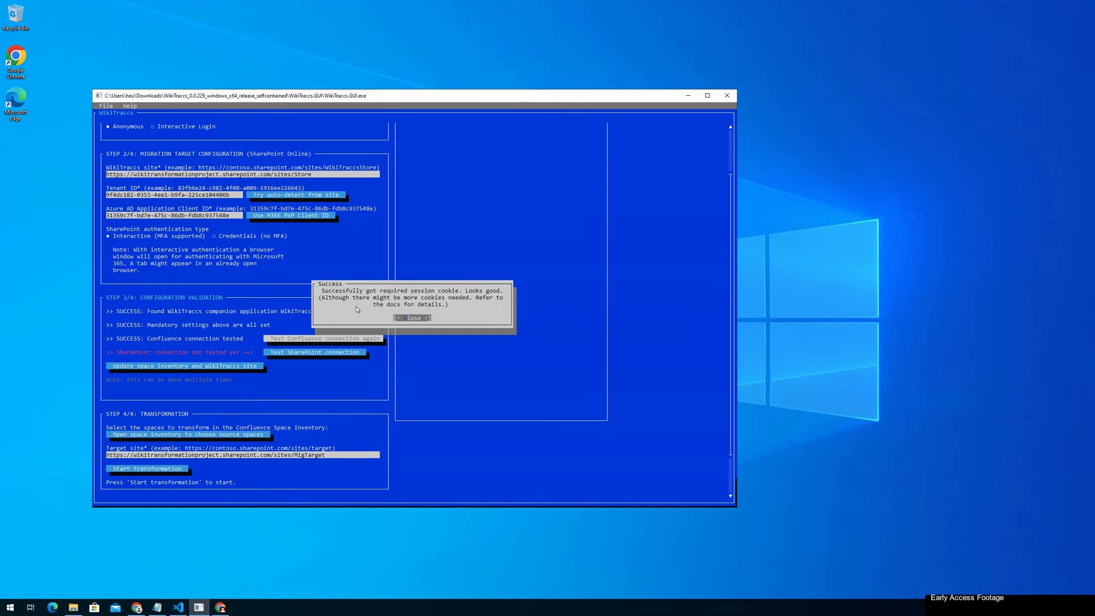
{"action": "left_click", "coordinate": [412, 318]}
Step: Start the SharePoint connection test and copy the full address of the Microsoft sign-in page it opens
{"action": "left_click", "coordinate": [317, 352]}
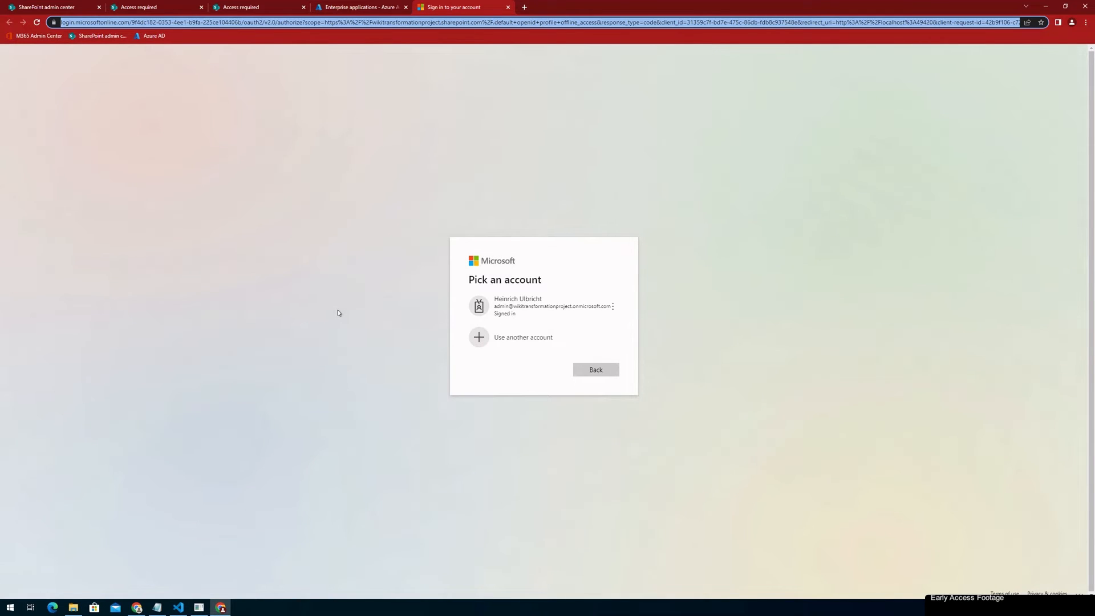
{"action": "left_click", "coordinate": [335, 22]}
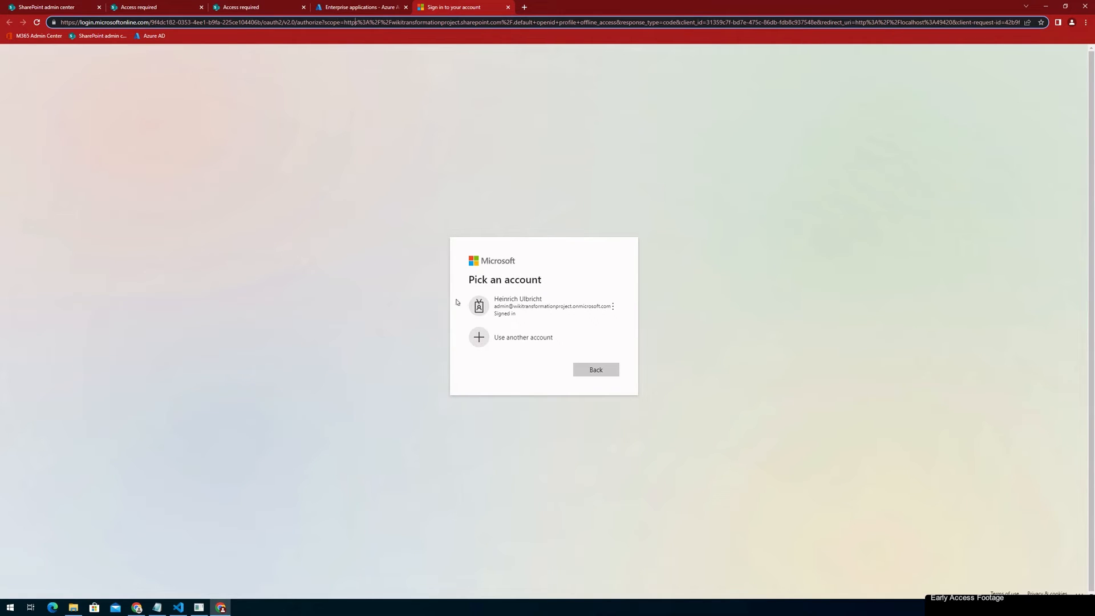
{"action": "left_click", "coordinate": [502, 311]}
{"action": "left_click", "coordinate": [356, 22]}
{"action": "key", "text": "ctrl+c"}
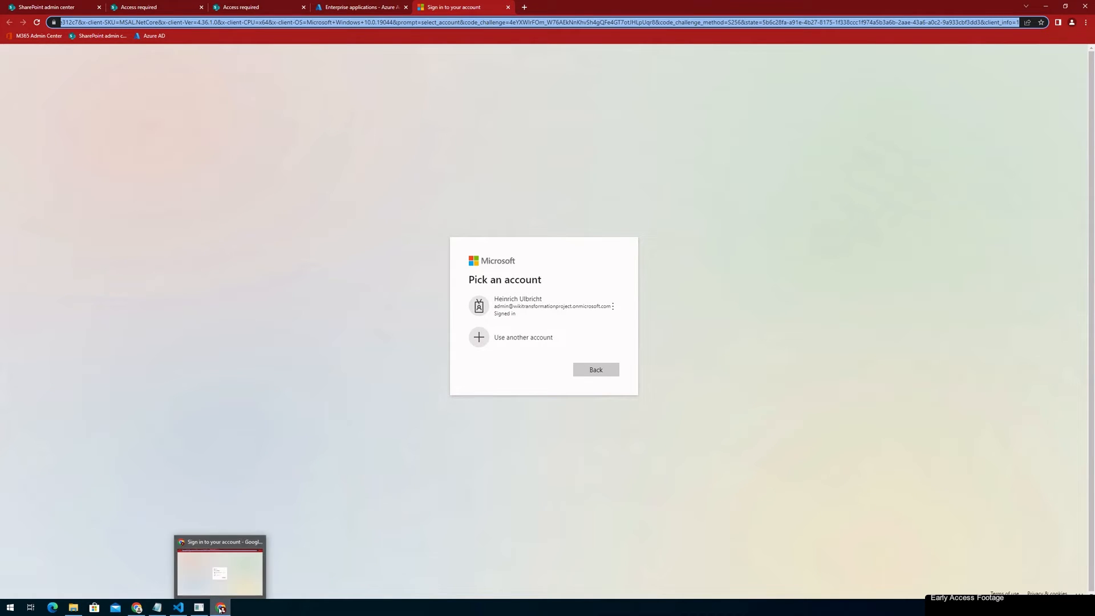
Step: Load the copied sign-in address in the WikiTraccs Migration Account Chrome profile and sign in with the WikiTraccs account
{"action": "left_click", "coordinate": [1072, 23]}
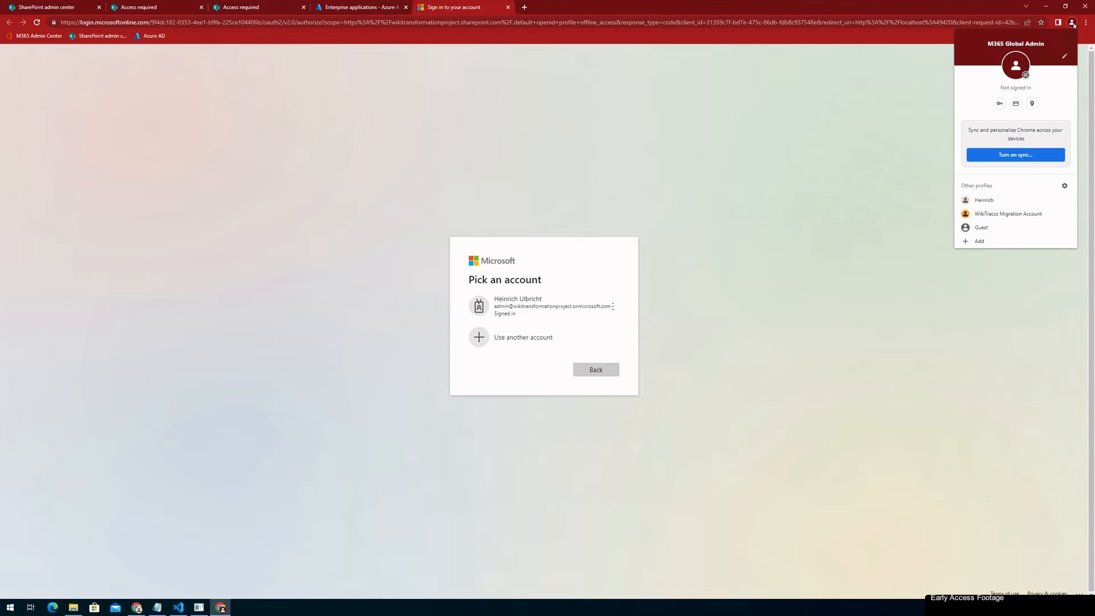
{"action": "left_click", "coordinate": [996, 215]}
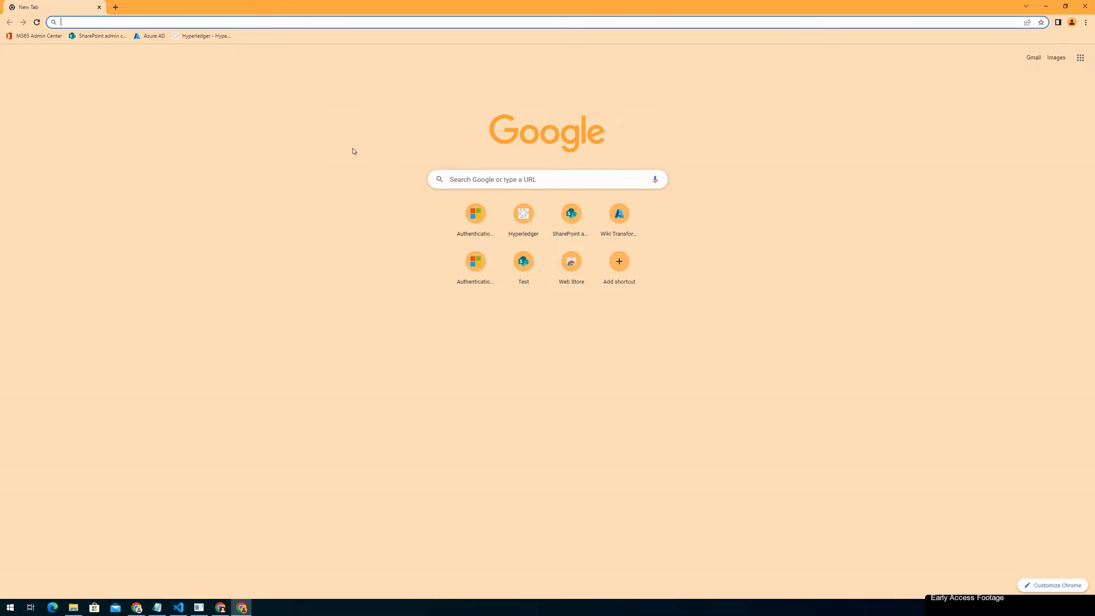
{"action": "key", "text": "ctrl+v"}
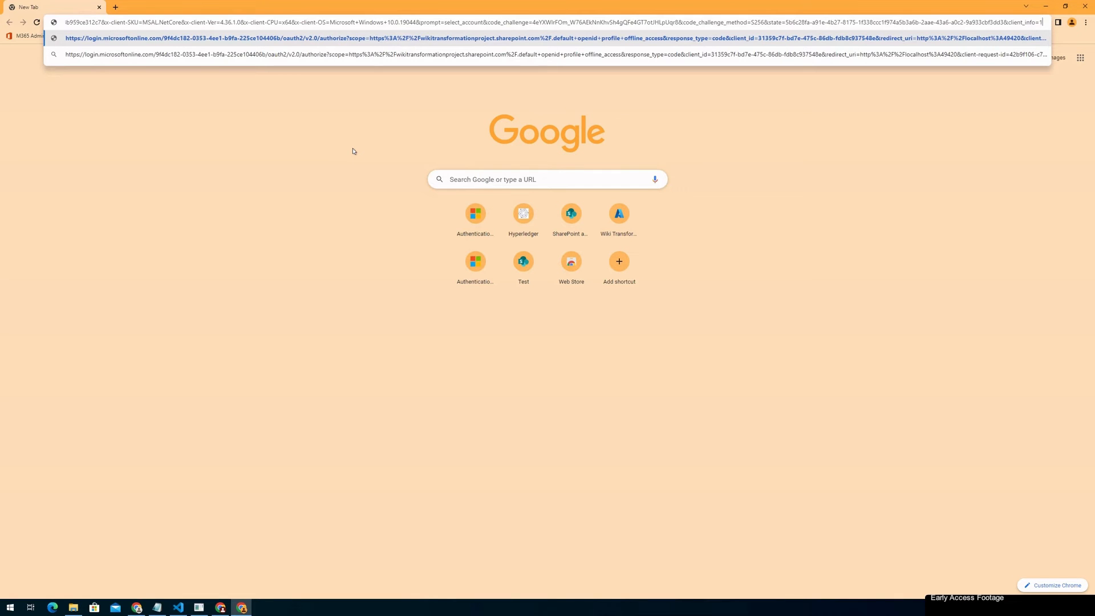
{"action": "key", "text": "Return"}
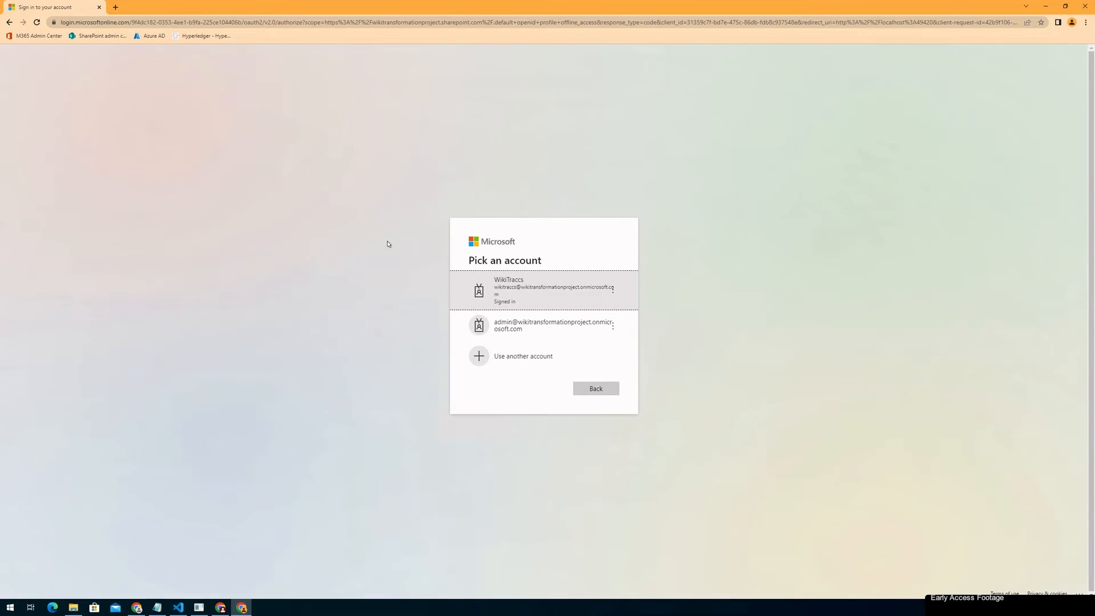
{"action": "left_click", "coordinate": [517, 289]}
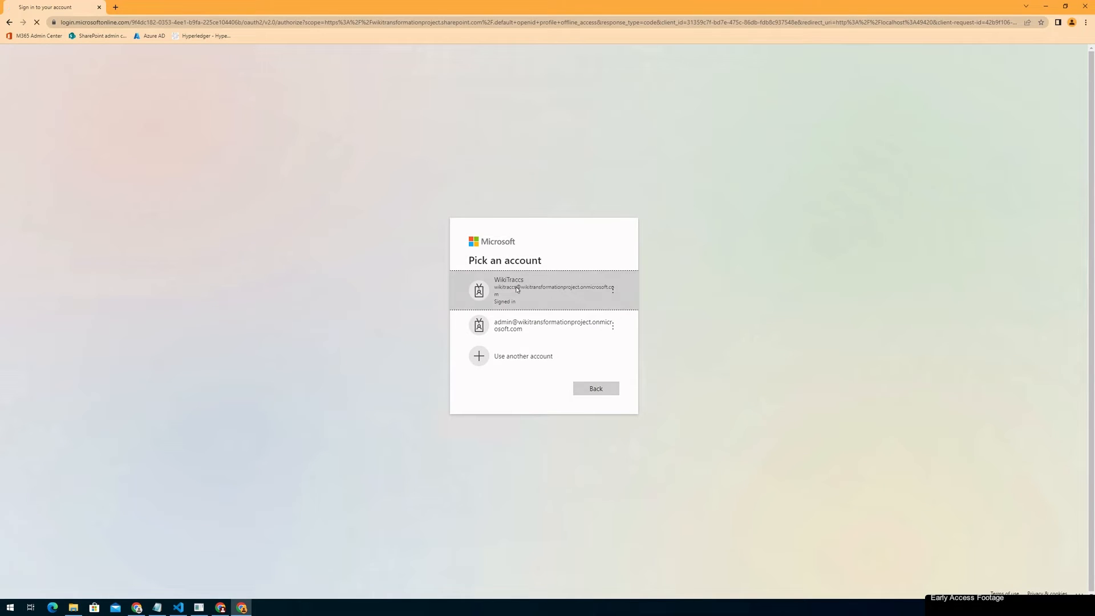
Step: Return to WikiTraccs and dismiss the SharePoint connection results for the MigTarget and Store sites
{"action": "left_click", "coordinate": [1045, 7]}
{"action": "left_click", "coordinate": [1046, 8]}
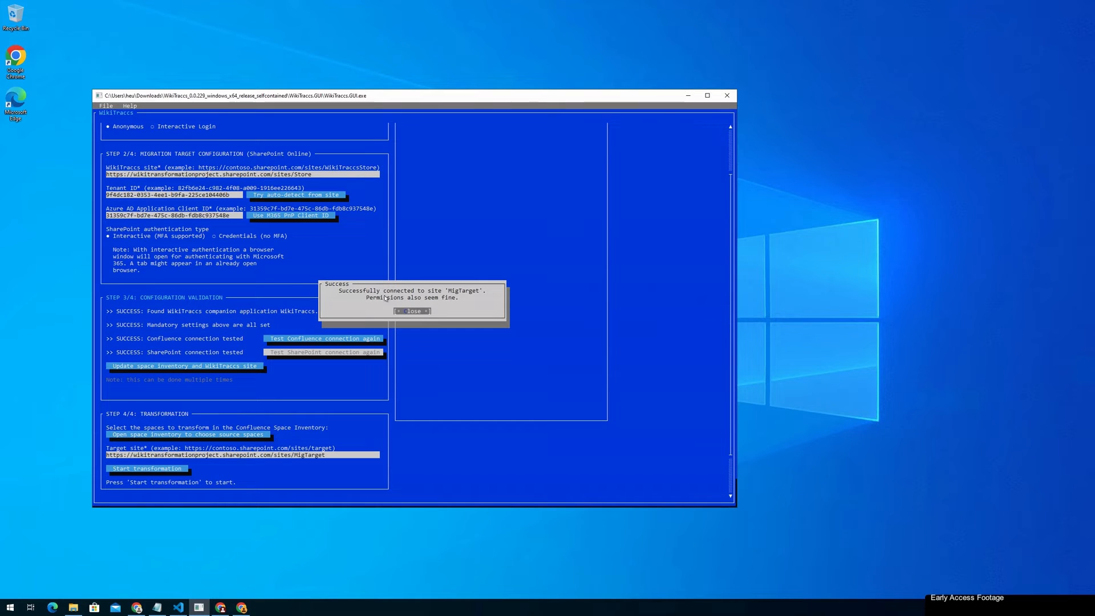
{"action": "left_click", "coordinate": [412, 311]}
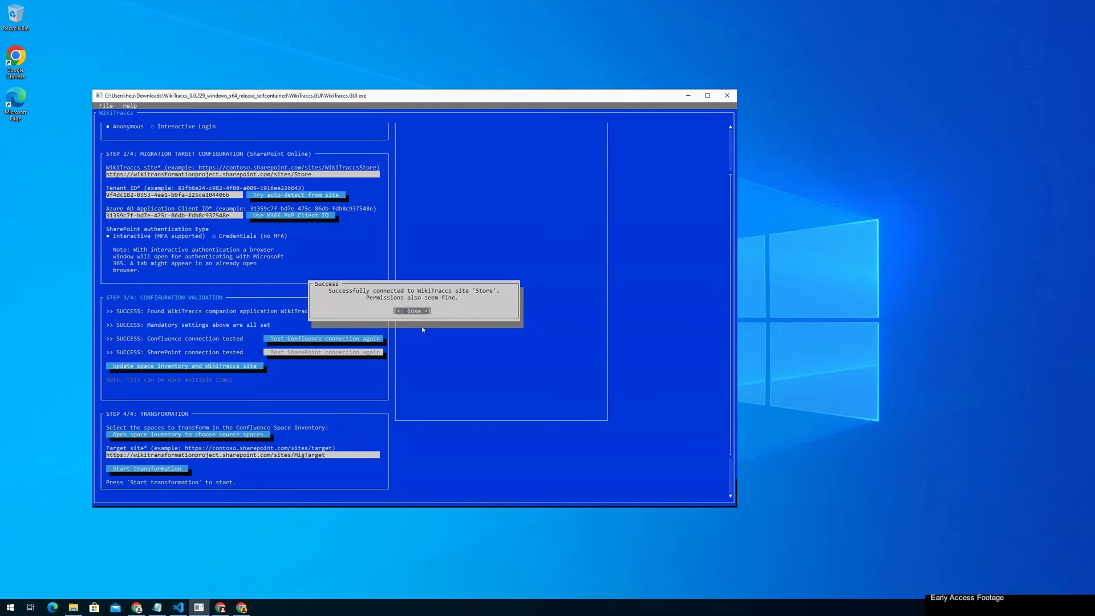
{"action": "left_click", "coordinate": [412, 311]}
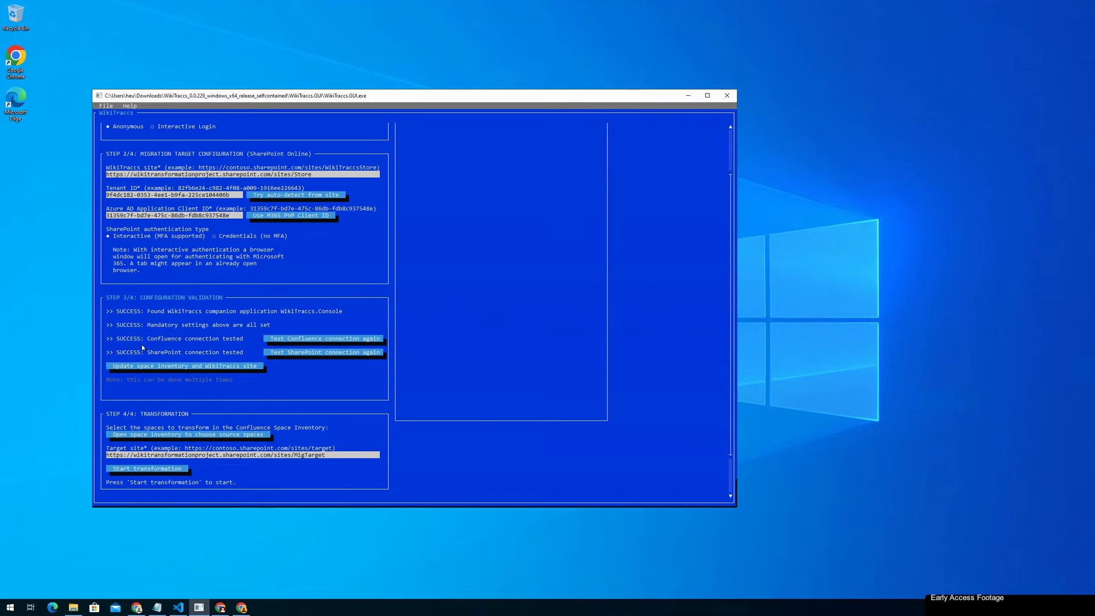
Step: Update the space inventory and WikiTraccs site, approving the preparation of the MigTarget site
{"action": "left_click", "coordinate": [168, 366]}
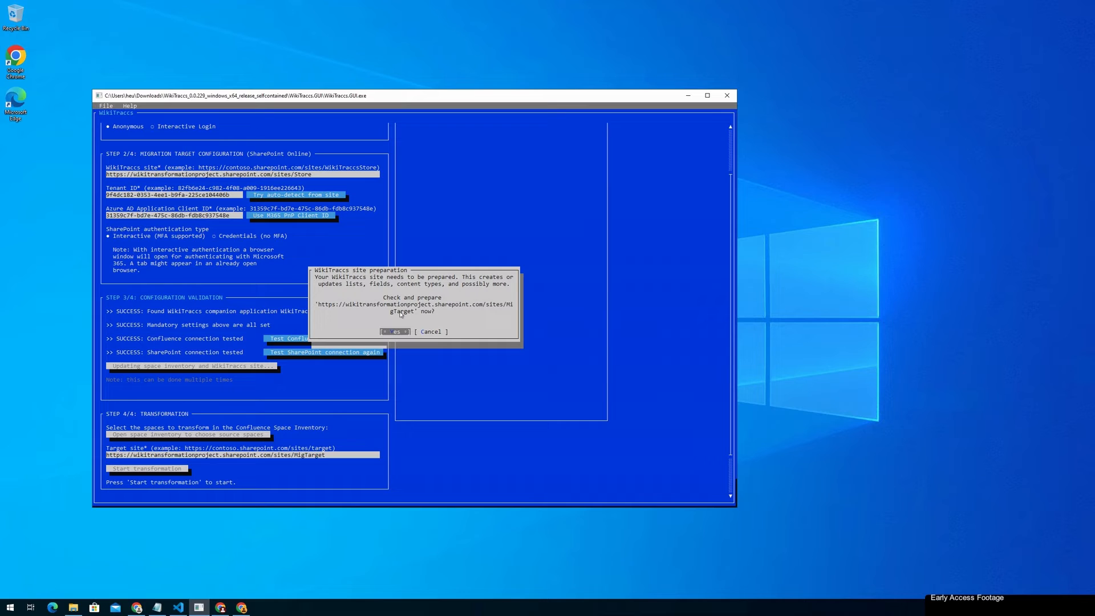
{"action": "left_click", "coordinate": [392, 333]}
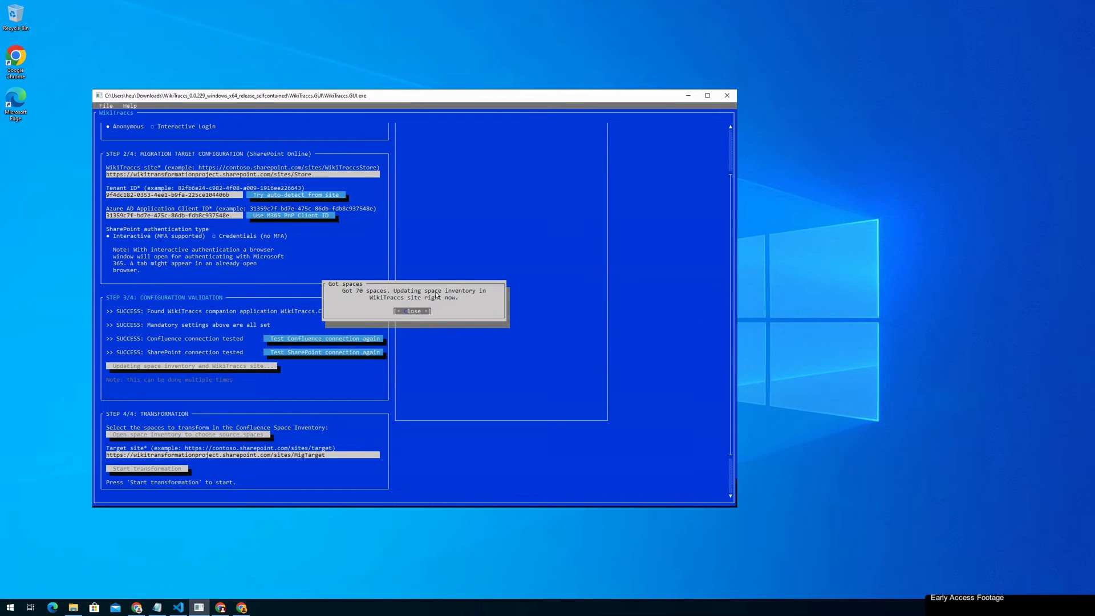
{"action": "left_click", "coordinate": [413, 310]}
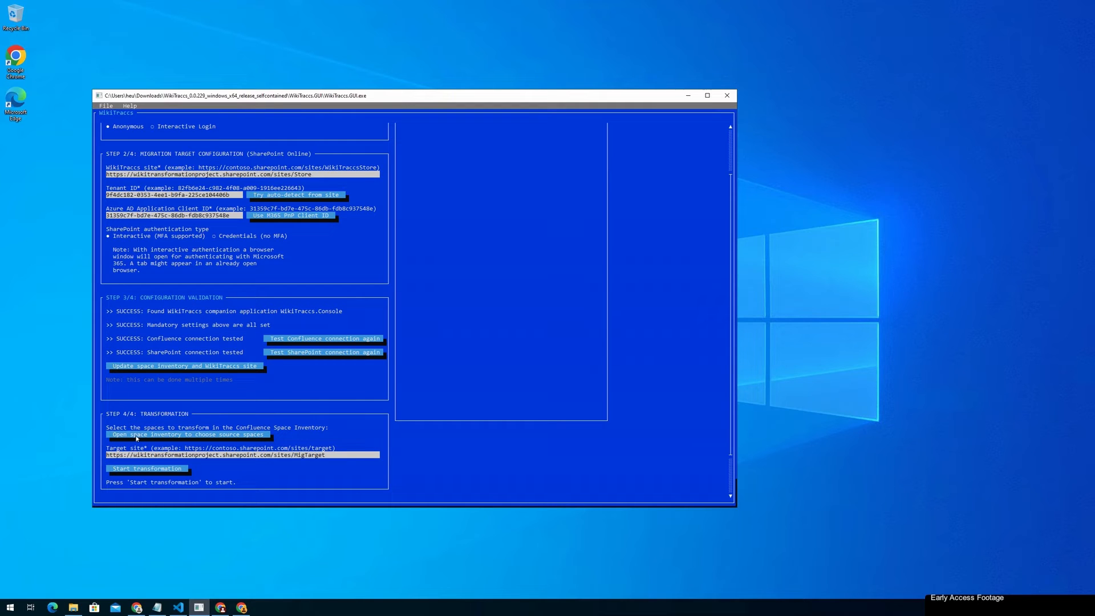
Step: Open the space inventory for choosing source spaces and load its address in a new tab of the WikiTraccs Migration Account Chrome window
{"action": "left_click", "coordinate": [185, 435]}
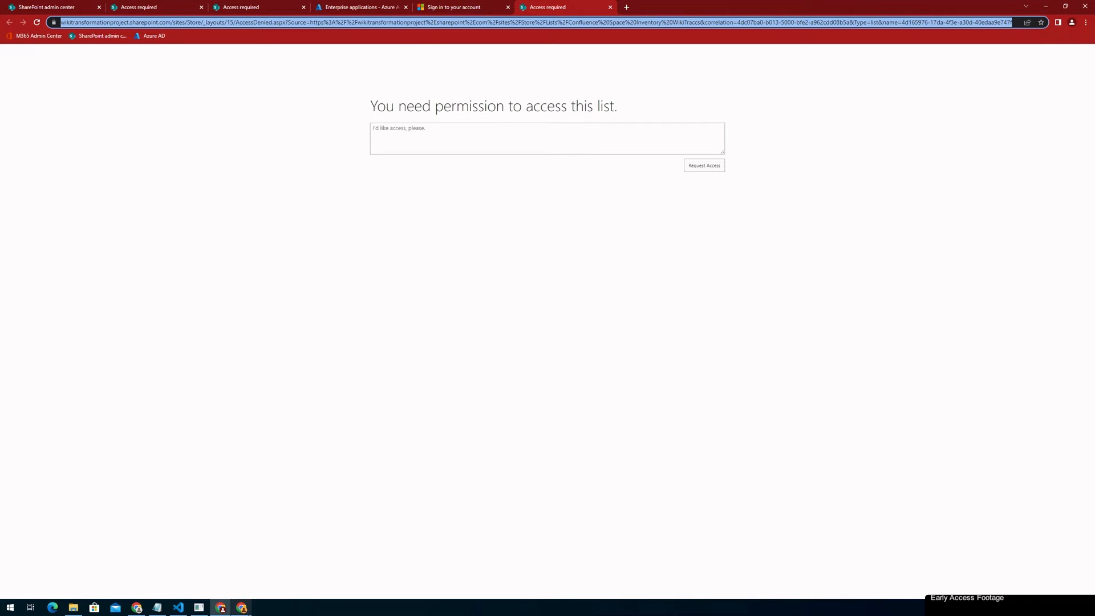
{"action": "left_click", "coordinate": [241, 607]}
{"action": "key", "text": "ctrl+t"}
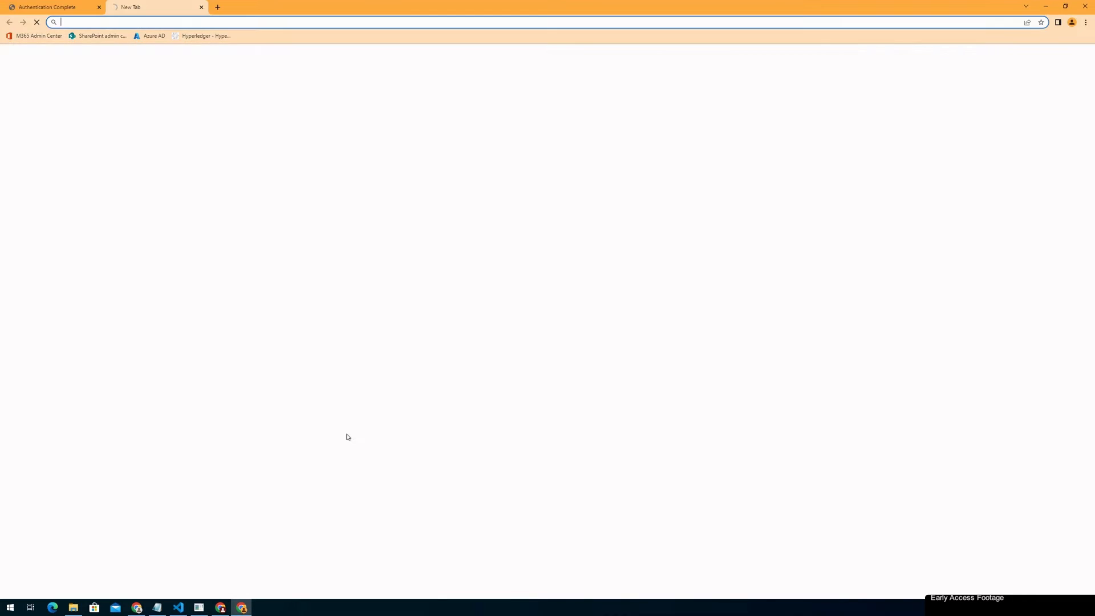
{"action": "key", "text": "ctrl+v"}
{"action": "key", "text": "Return"}
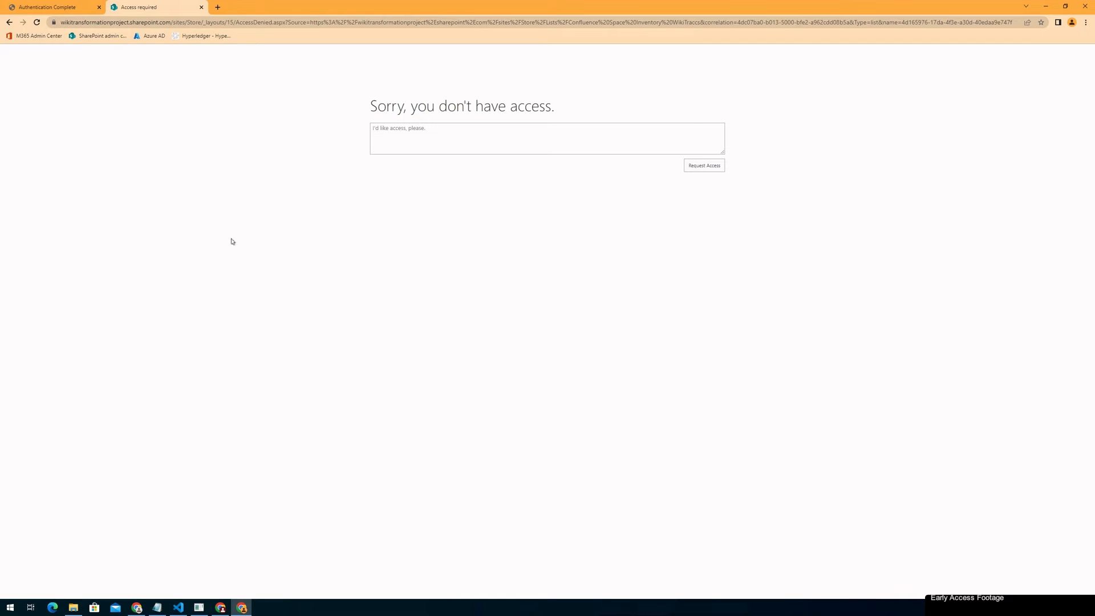
Step: Shorten the page address to wikitransformationproject.sharepoint.com/sites/Store and load the Store site's home page
{"action": "left_click", "coordinate": [216, 23]}
{"action": "left_click", "coordinate": [221, 23]}
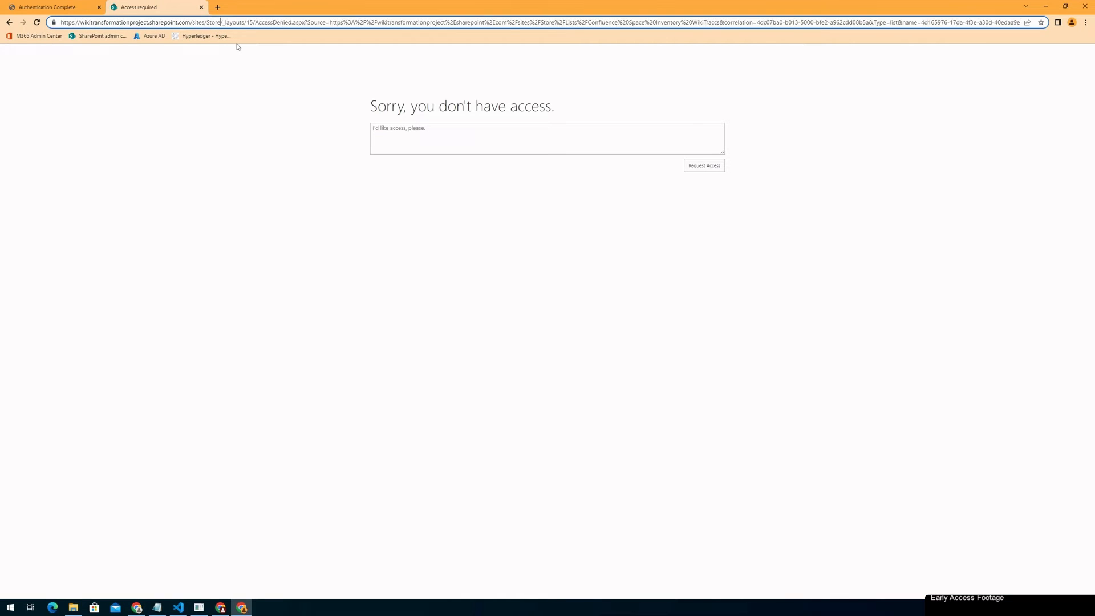
{"action": "key", "text": "shift+End"}
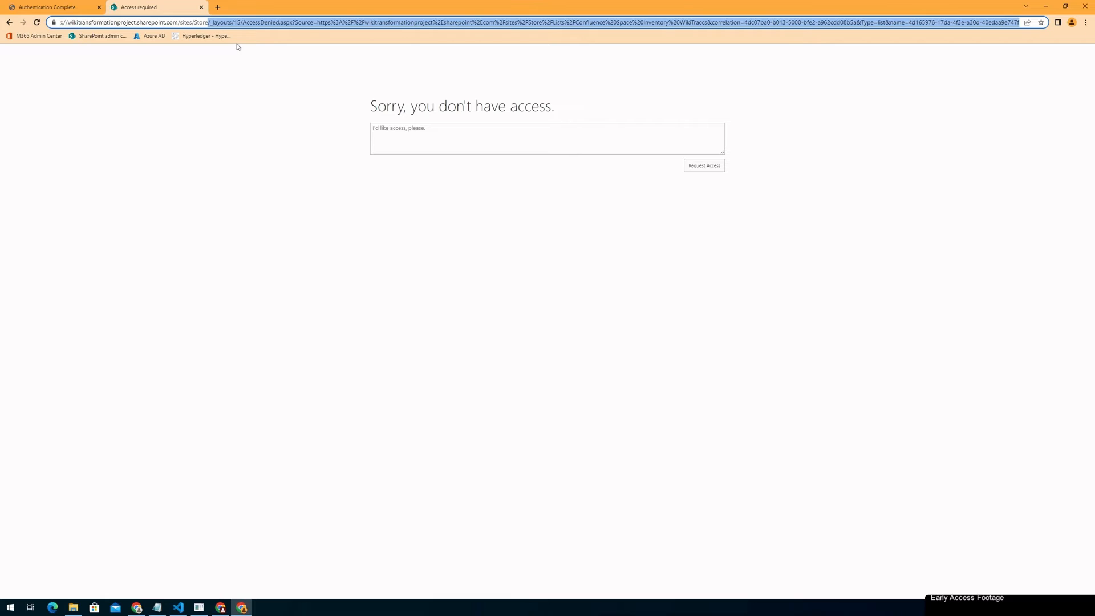
{"action": "key", "text": "Delete"}
{"action": "key", "text": "Return"}
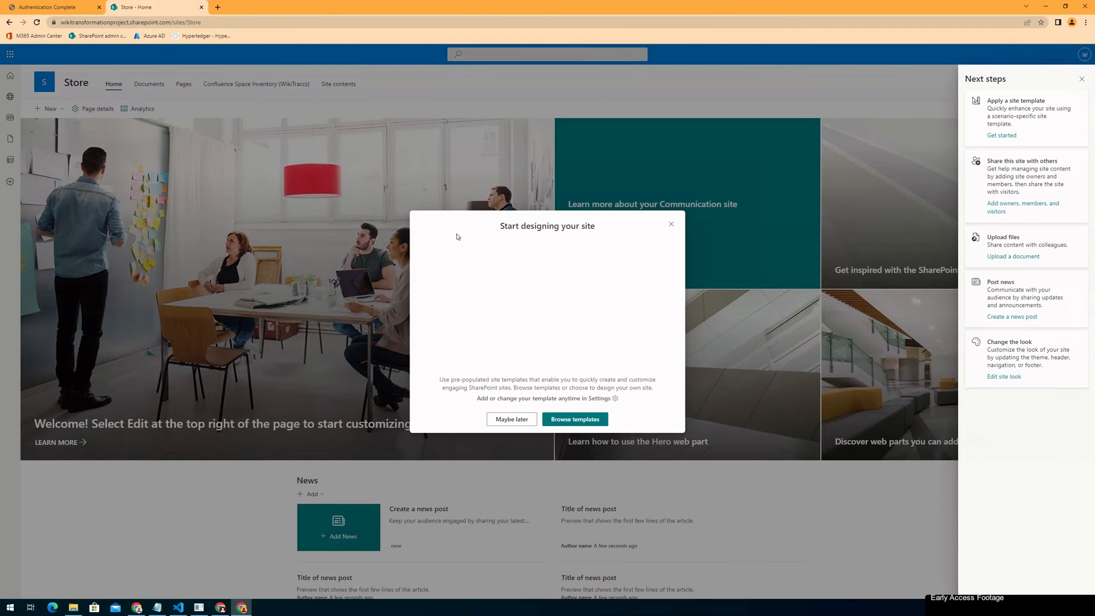
Step: Dismiss the site design prompt, open the Confluence Space Inventory (WikiTraccs) list and close the Next steps pane
{"action": "left_click", "coordinate": [672, 225]}
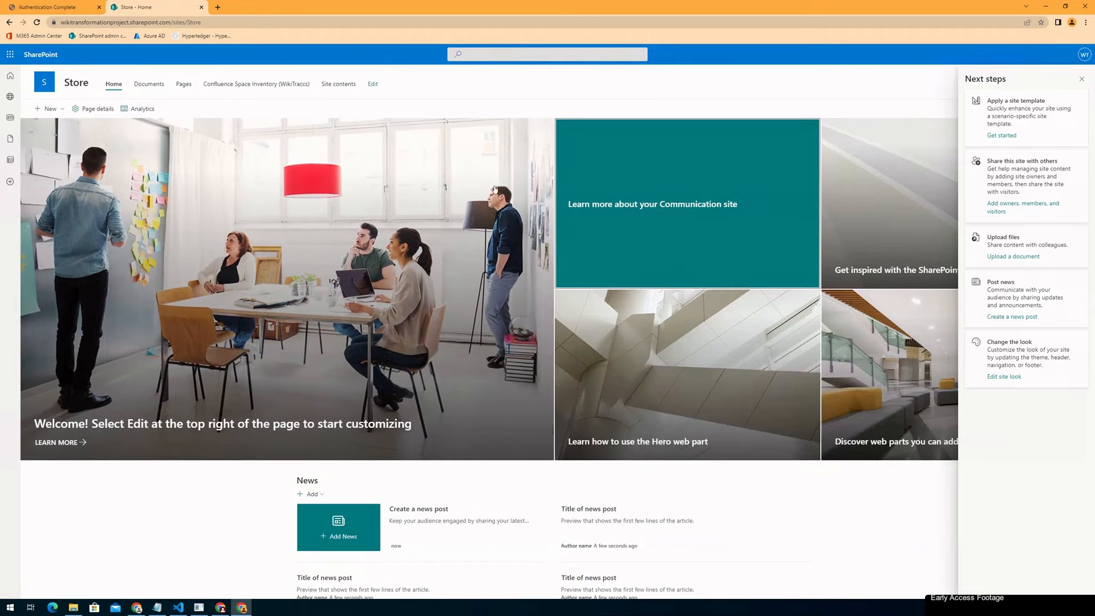
{"action": "left_click", "coordinate": [237, 86]}
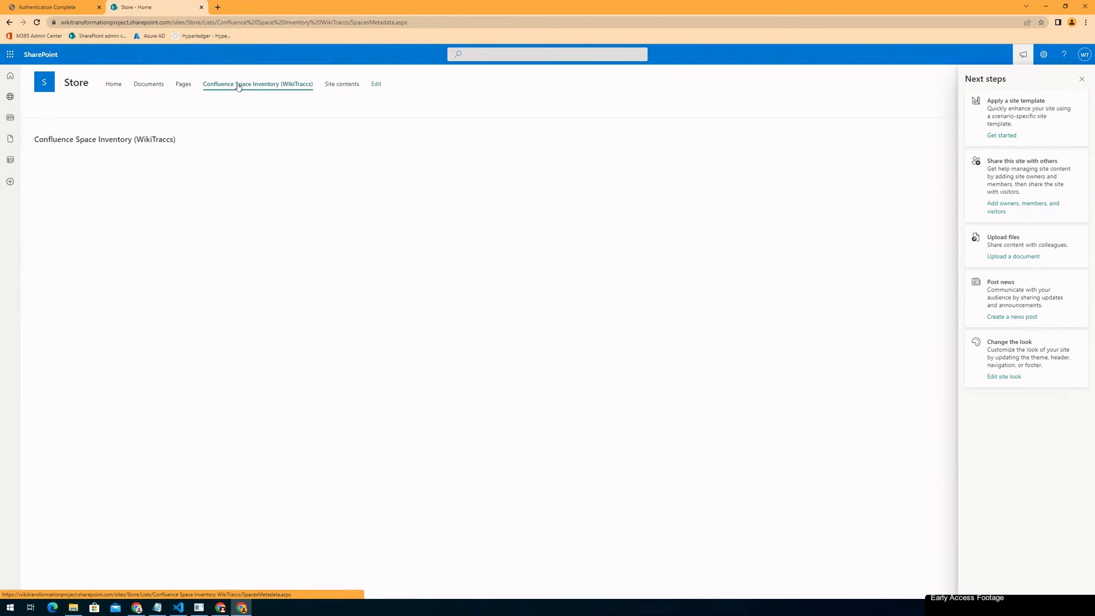
{"action": "left_click", "coordinate": [1081, 81]}
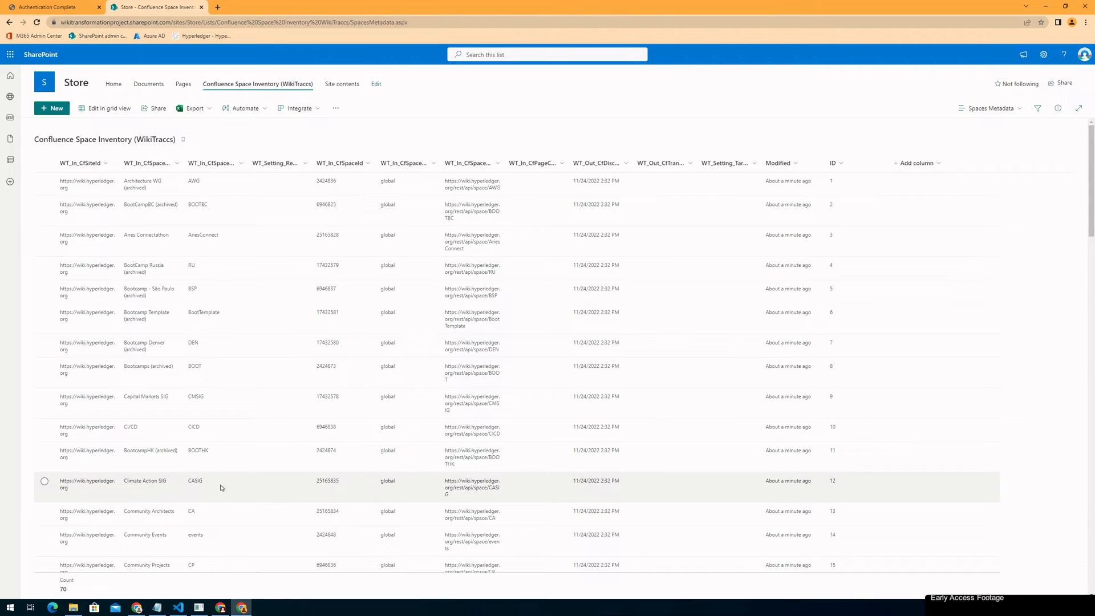
Step: Enable WT_Setting_RequestTransformation for the Climate Action SIG space (CASIG) in grid view, then leave grid view
{"action": "left_click", "coordinate": [249, 486]}
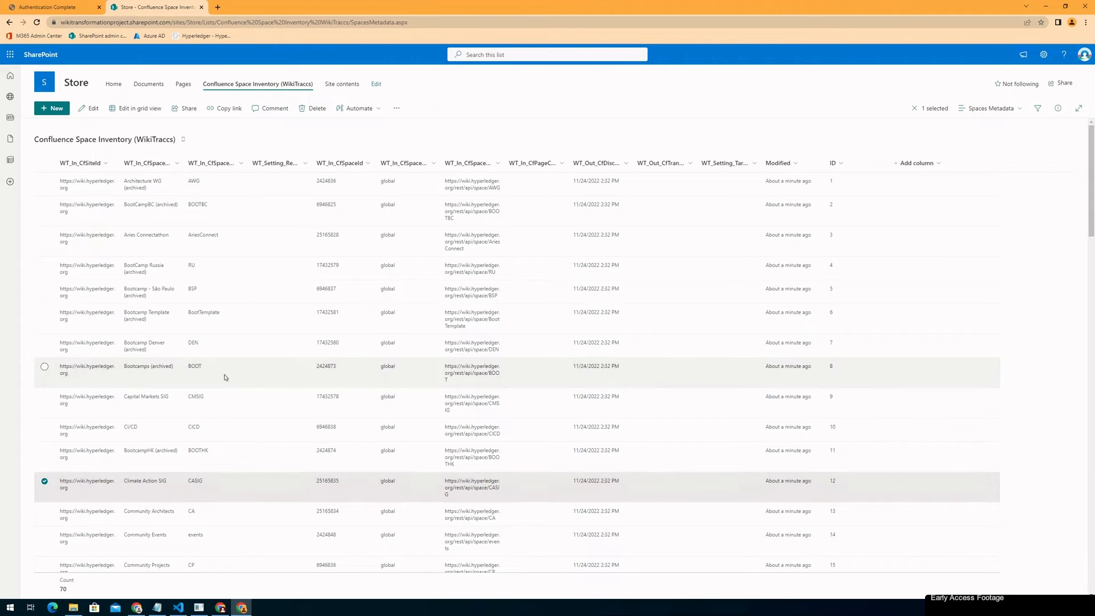
{"action": "left_click", "coordinate": [125, 109]}
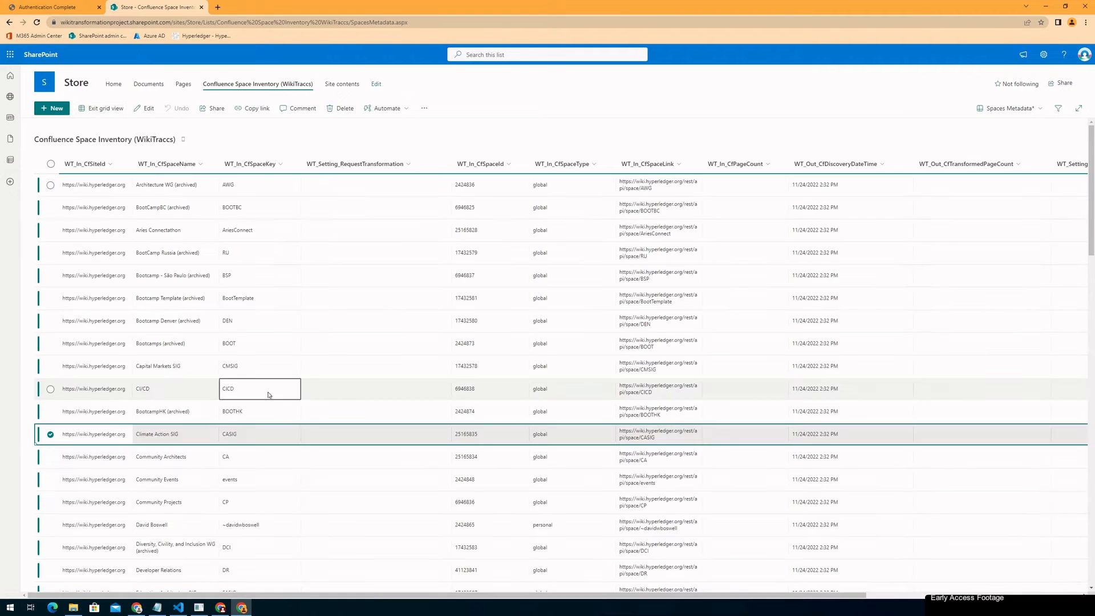
{"action": "left_click", "coordinate": [378, 438]}
{"action": "left_click", "coordinate": [375, 435]}
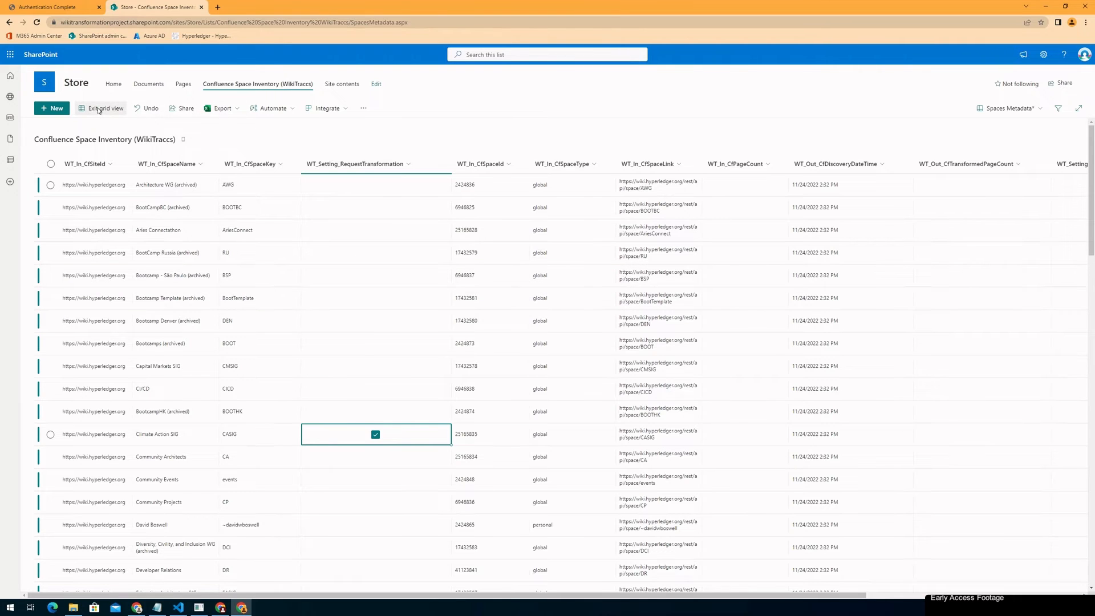
{"action": "left_click", "coordinate": [99, 109]}
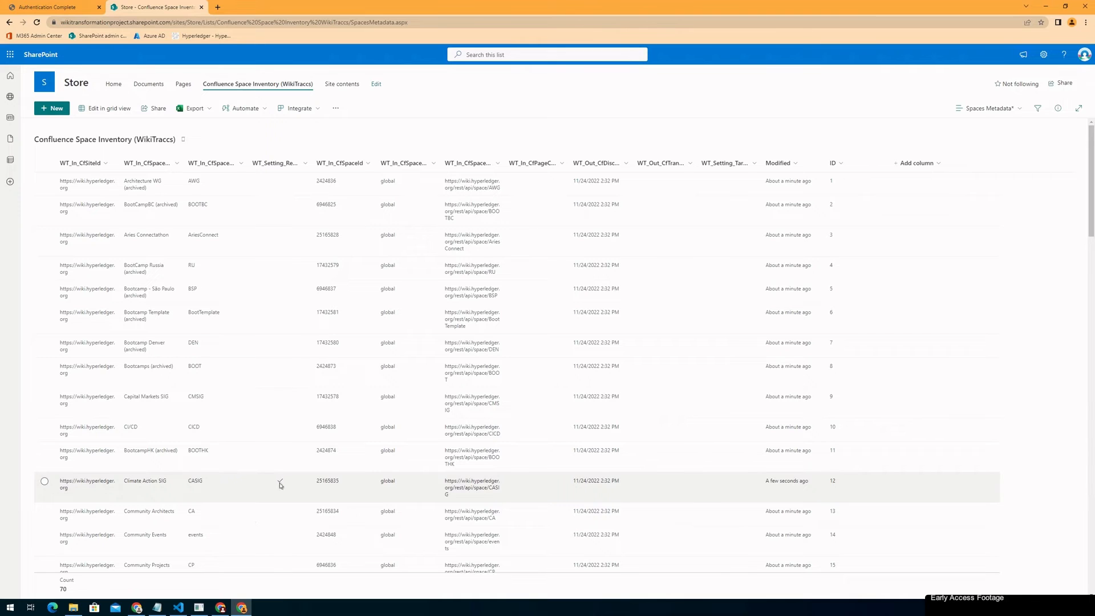
Step: Return to WikiTraccs and start the transformation to the MigTarget site
{"action": "left_click", "coordinate": [1045, 7]}
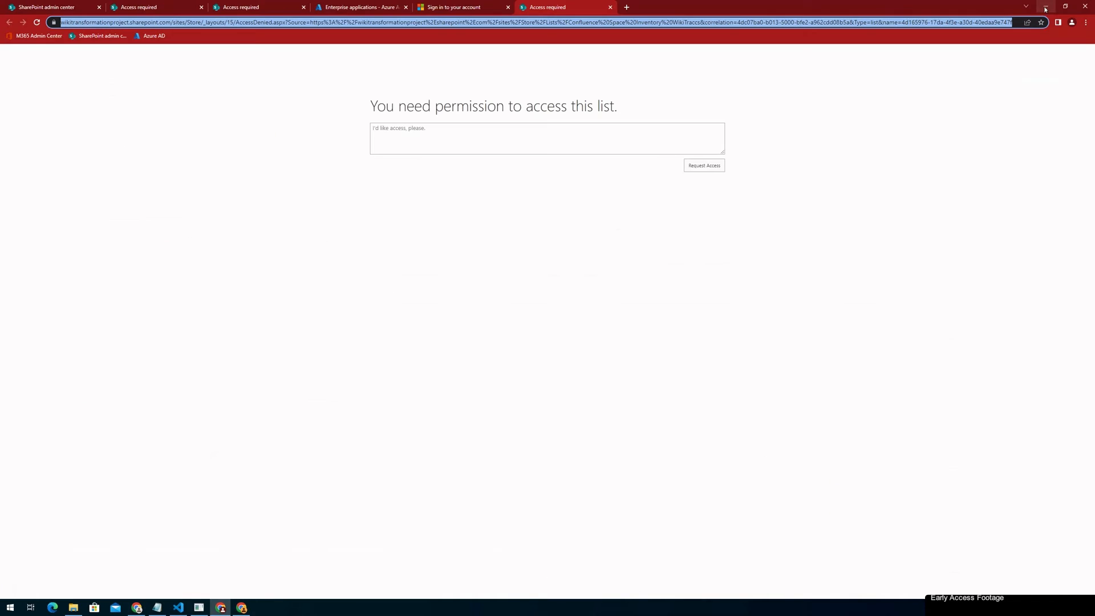
{"action": "left_click", "coordinate": [1045, 8]}
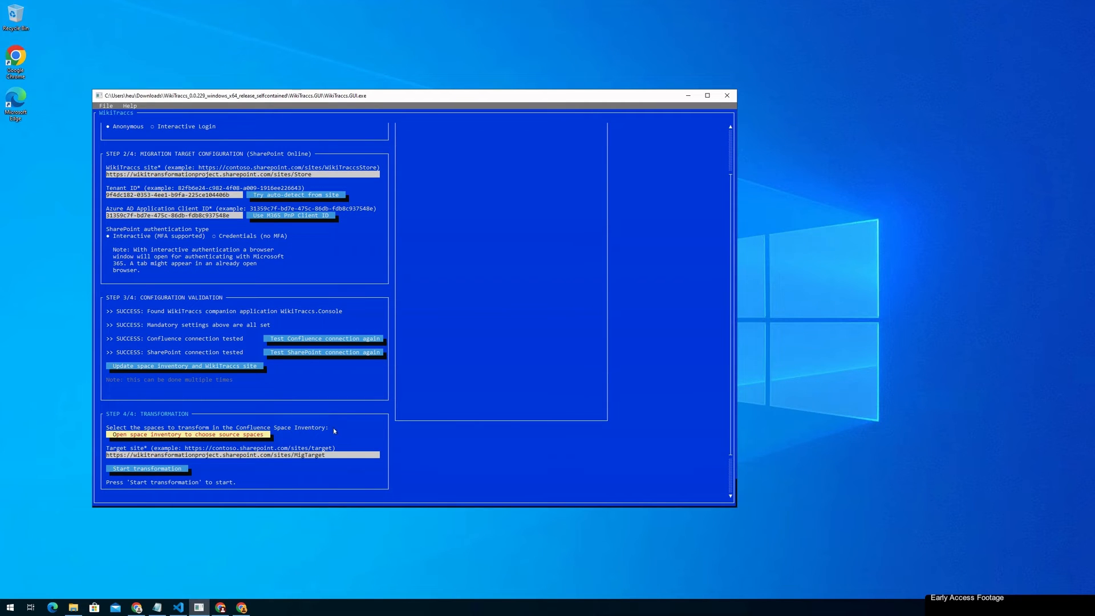
{"action": "left_click", "coordinate": [147, 469]}
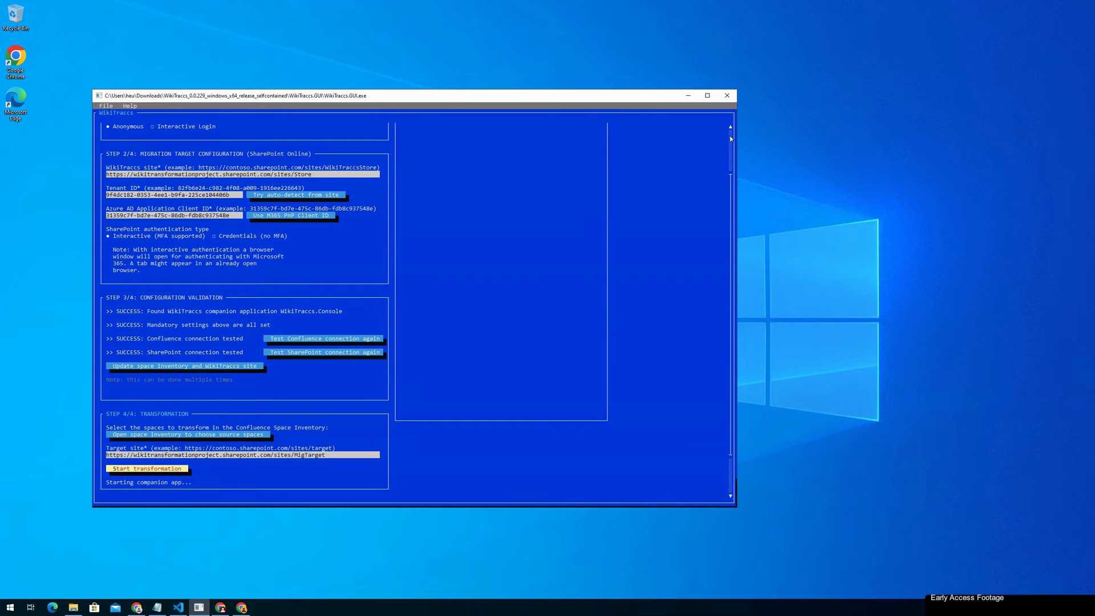
{"action": "left_click", "coordinate": [730, 138]}
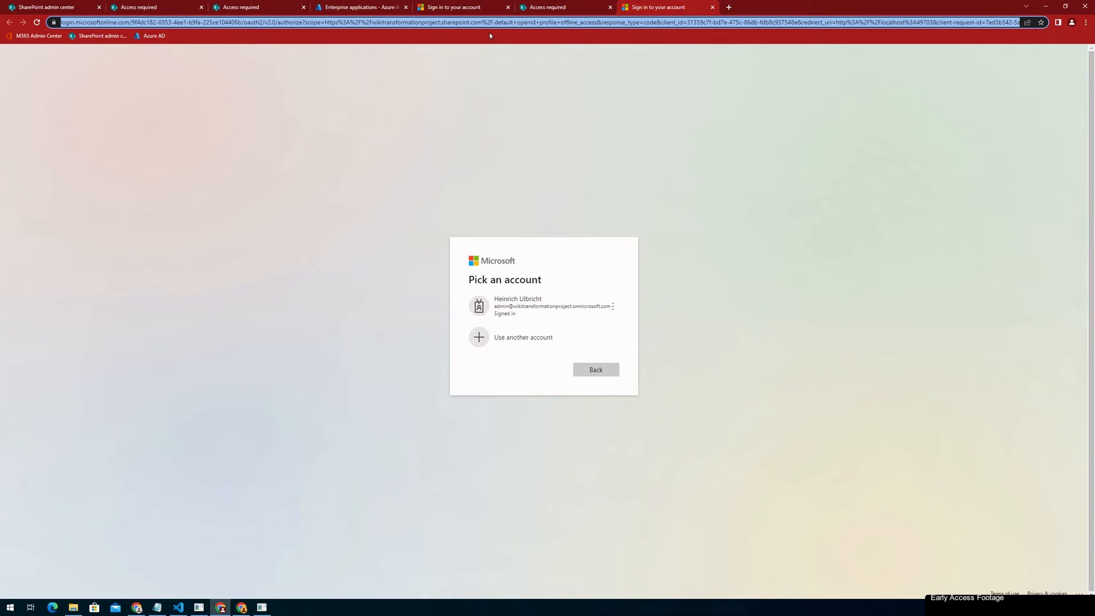
Step: Load the copied Microsoft sign-in address in the other Chrome profile, authenticate with the migration account, and minimize the browser windows
{"action": "left_click", "coordinate": [242, 607]}
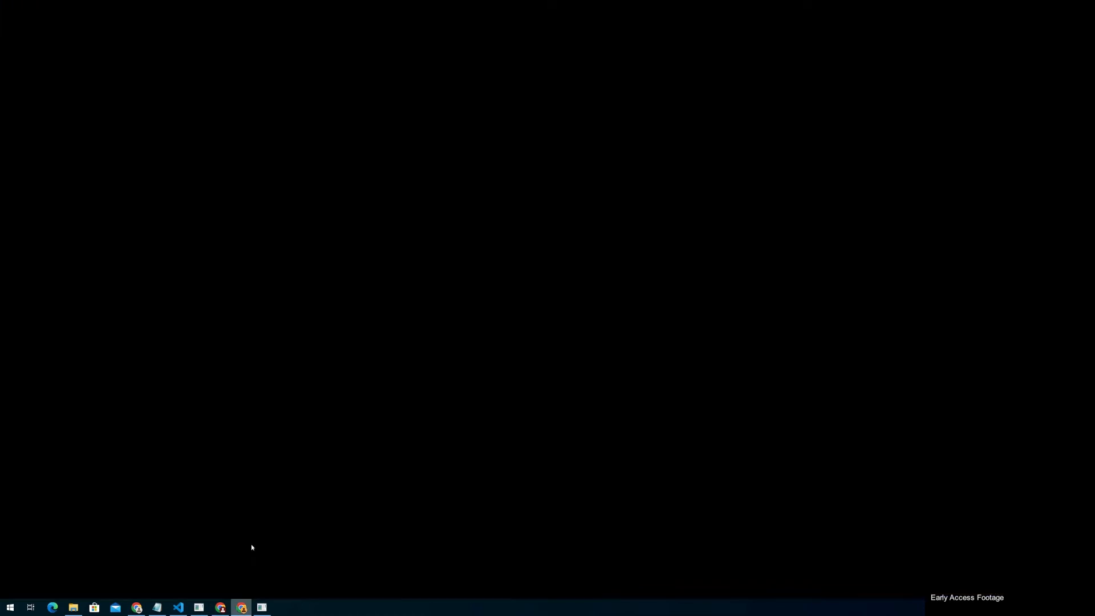
{"action": "left_click", "coordinate": [217, 6]}
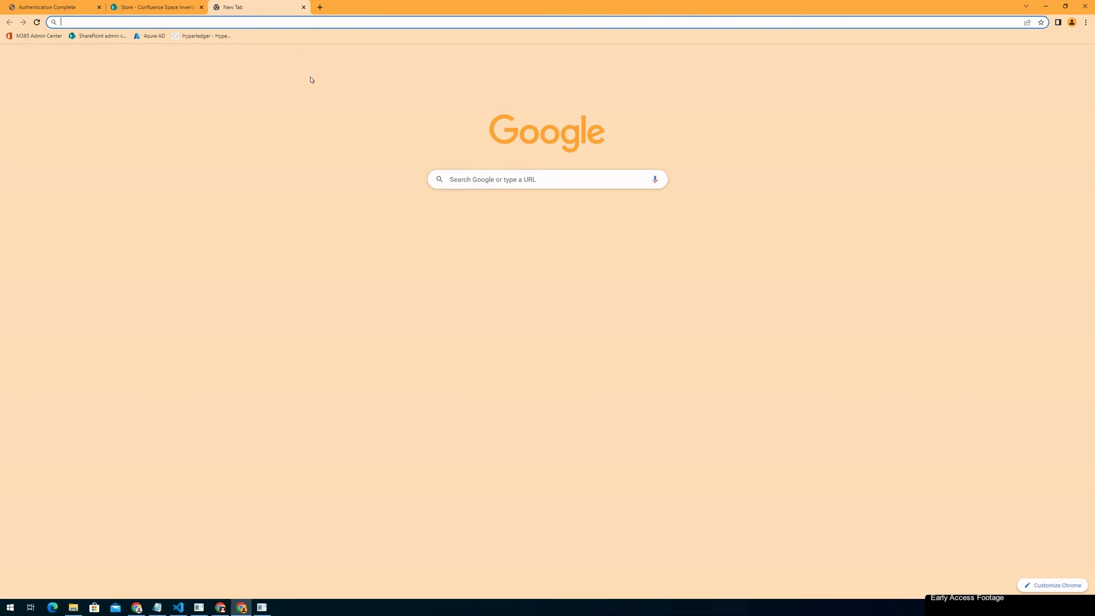
{"action": "key", "text": "ctrl+v"}
{"action": "key", "text": "Return"}
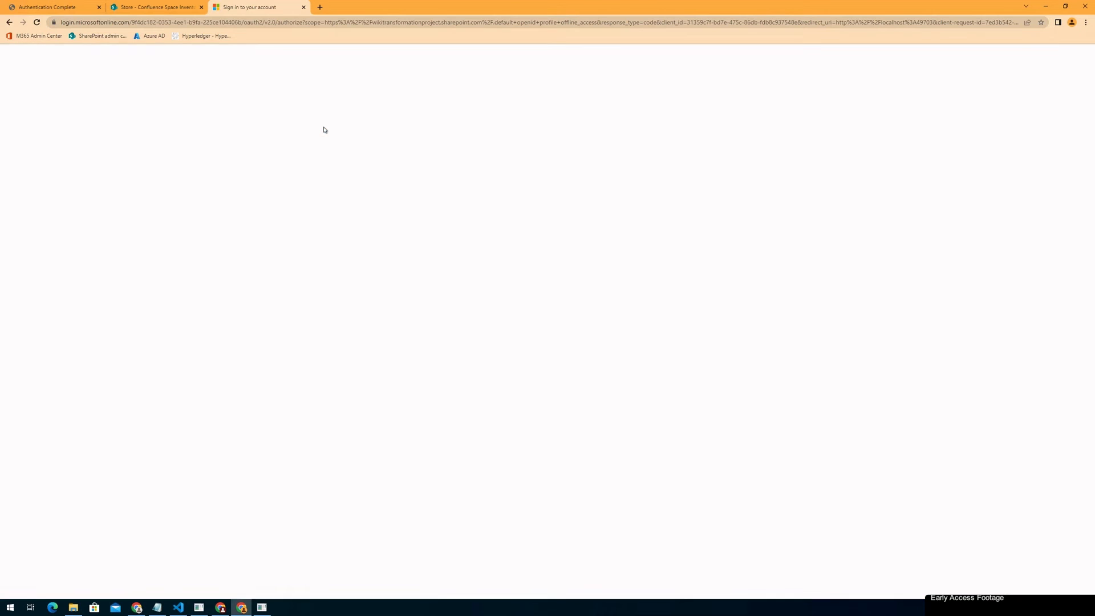
{"action": "left_click", "coordinate": [454, 297]}
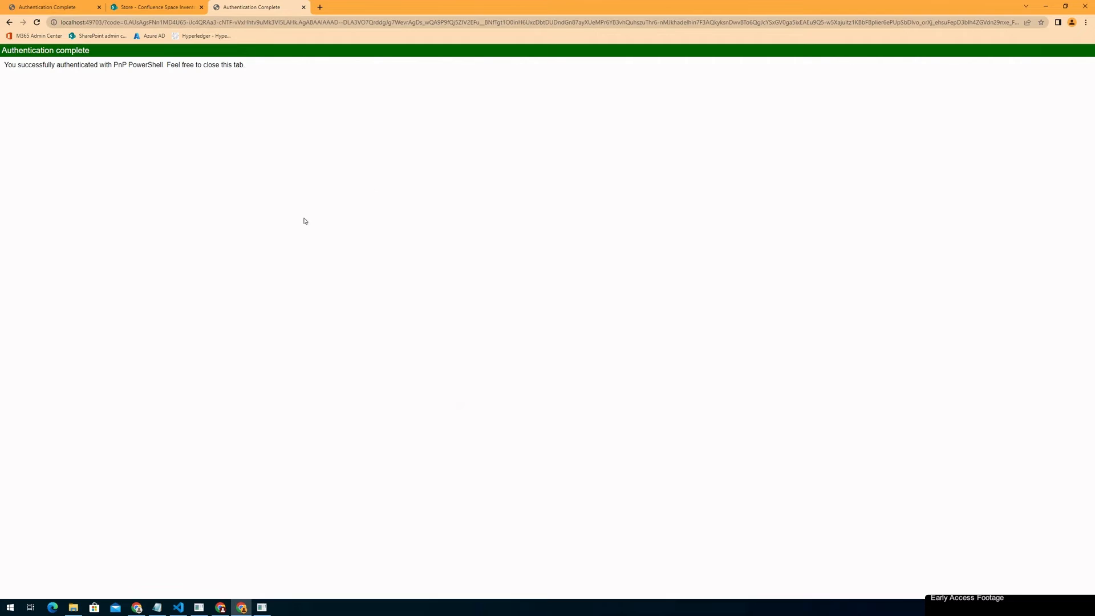
{"action": "left_click", "coordinate": [1043, 7]}
{"action": "left_click", "coordinate": [1047, 8]}
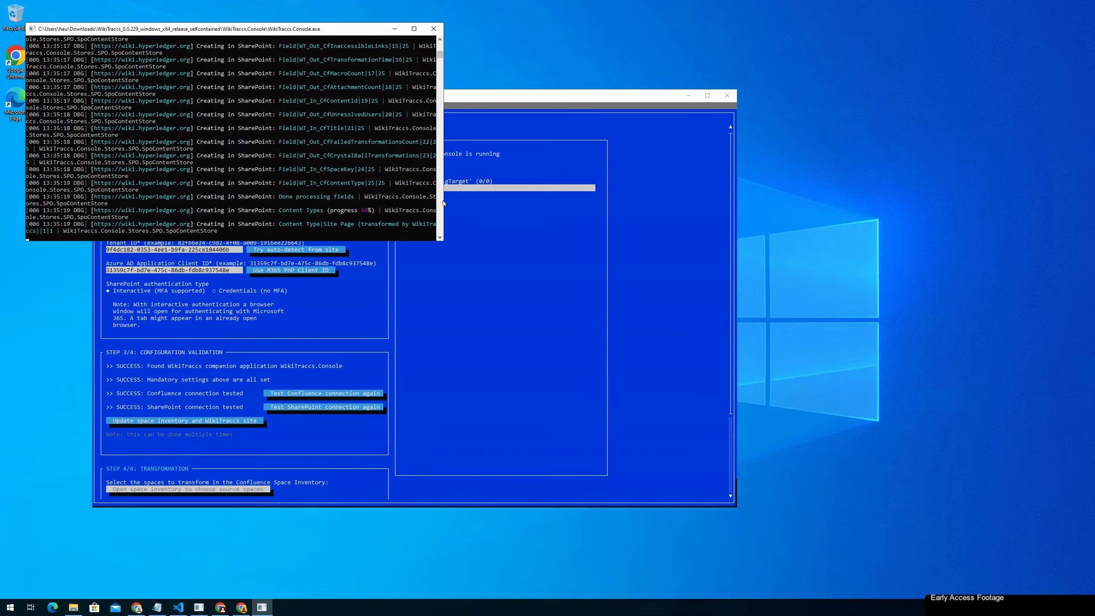
Step: Maximize the WikiTraccs configuration window and place the console window over its empty lower area to monitor the migration
{"action": "left_click_drag", "start_coordinate": [319, 29], "coordinate": [550, 272]}
{"action": "left_click", "coordinate": [452, 116]}
{"action": "double_click", "coordinate": [446, 99]}
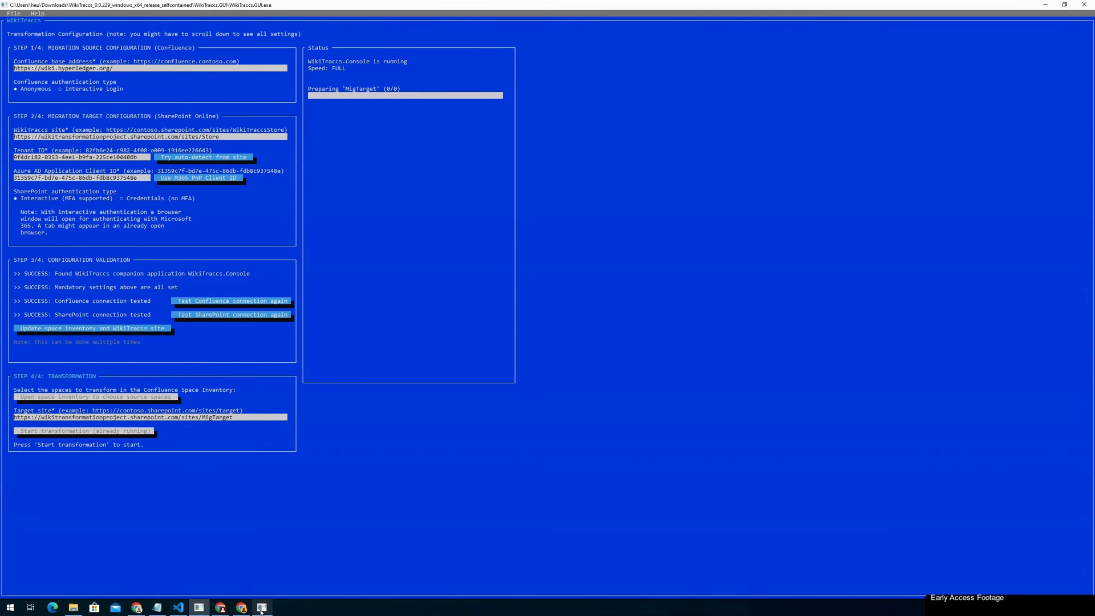
{"action": "left_click", "coordinate": [262, 609]}
{"action": "left_click_drag", "start_coordinate": [474, 272], "coordinate": [565, 314]}
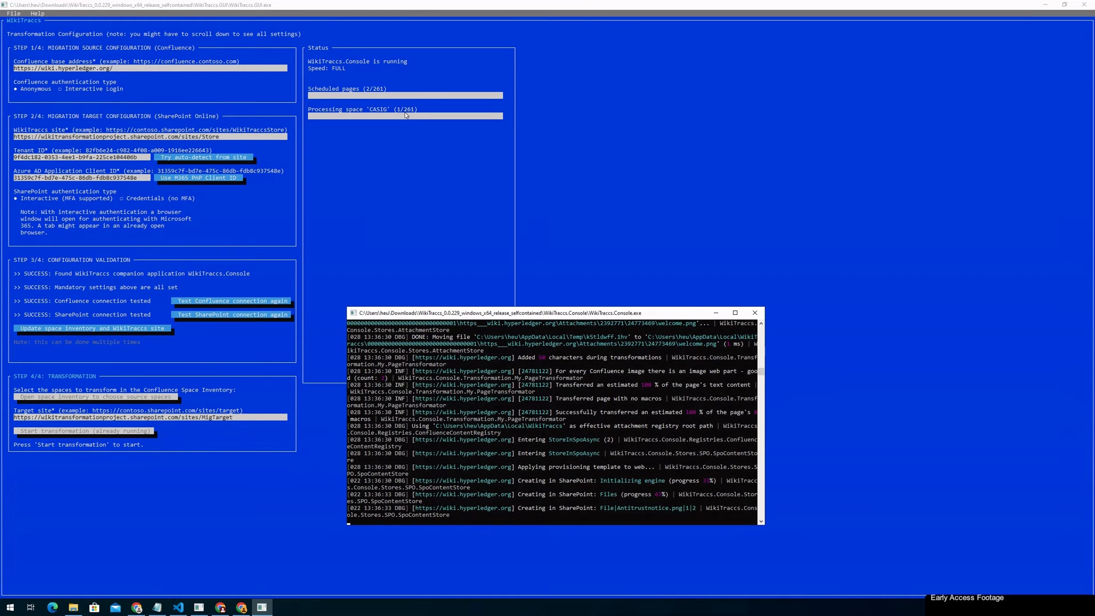
{"action": "left_click", "coordinate": [545, 236]}
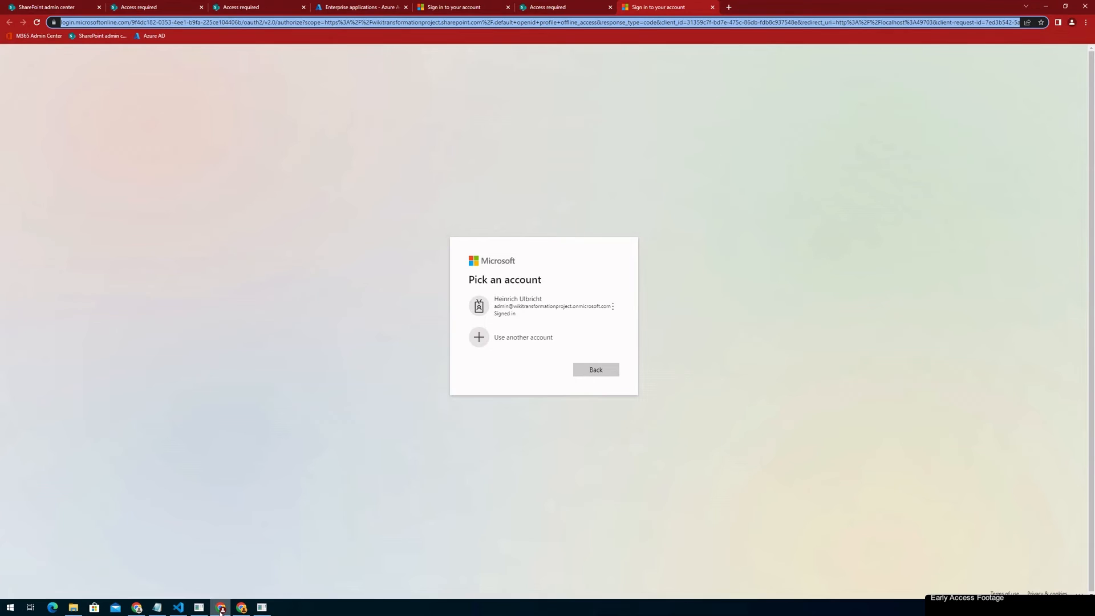
Step: Minimize the leftover sign-in browser, switch to the Chrome window with the Store site, and close the completed authentication page
{"action": "left_click", "coordinate": [1045, 6]}
{"action": "left_click", "coordinate": [242, 606]}
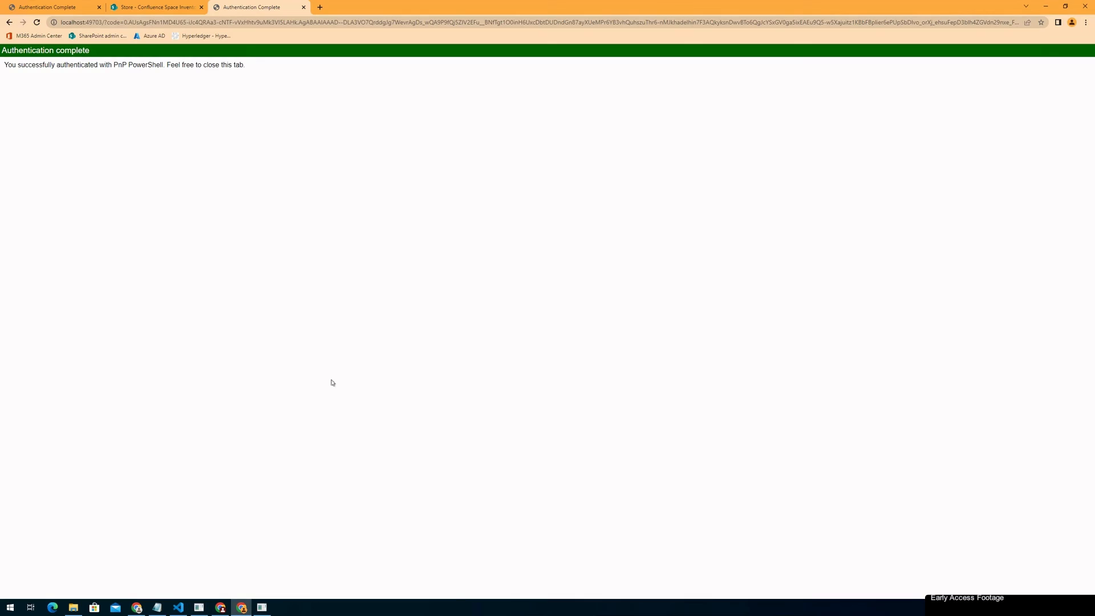
{"action": "middle_click", "coordinate": [259, 12]}
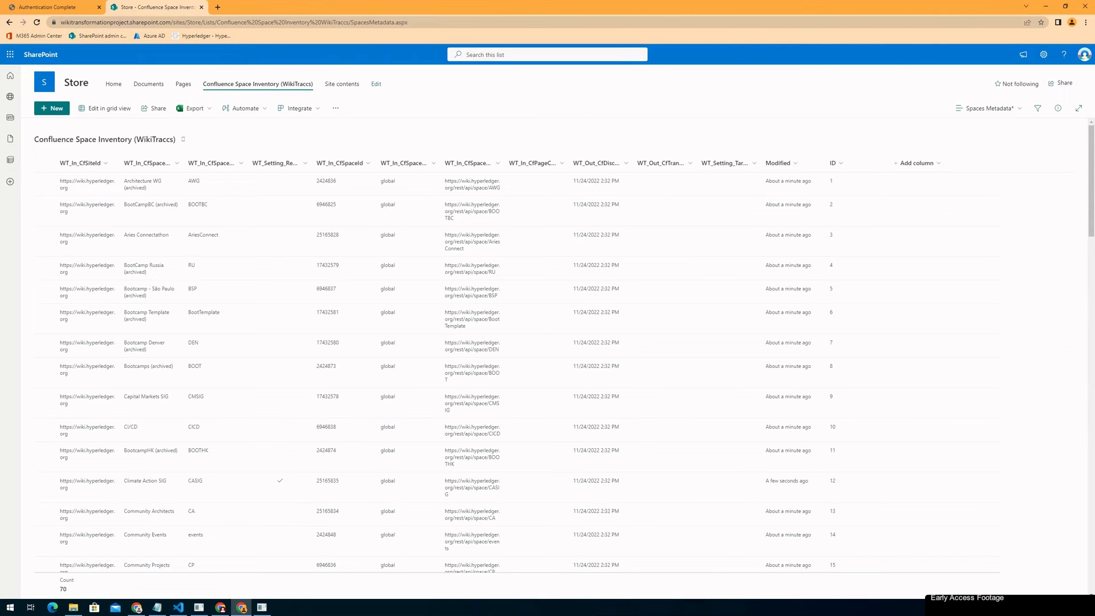
Step: Change the page address to wikitransformationproject.sharepoint.com/sites/MigTarget and load the MigTarget site's home page
{"action": "left_click", "coordinate": [199, 23]}
{"action": "left_click", "coordinate": [188, 23]}
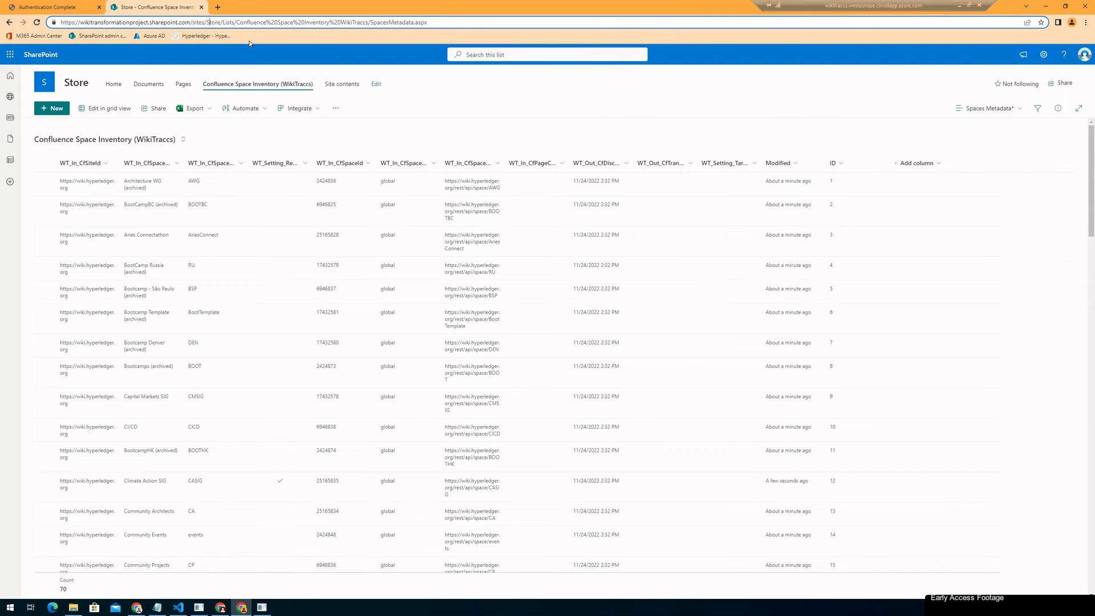
{"action": "key", "text": "shift+End"}
{"action": "type", "text": "Mig"}
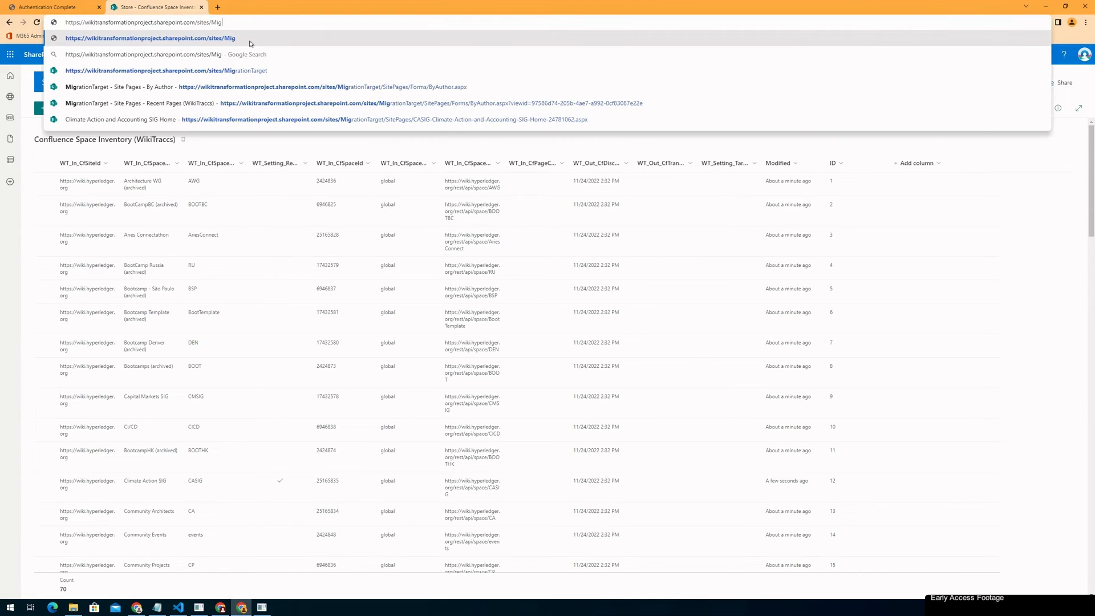
{"action": "type", "text": "Tarr"}
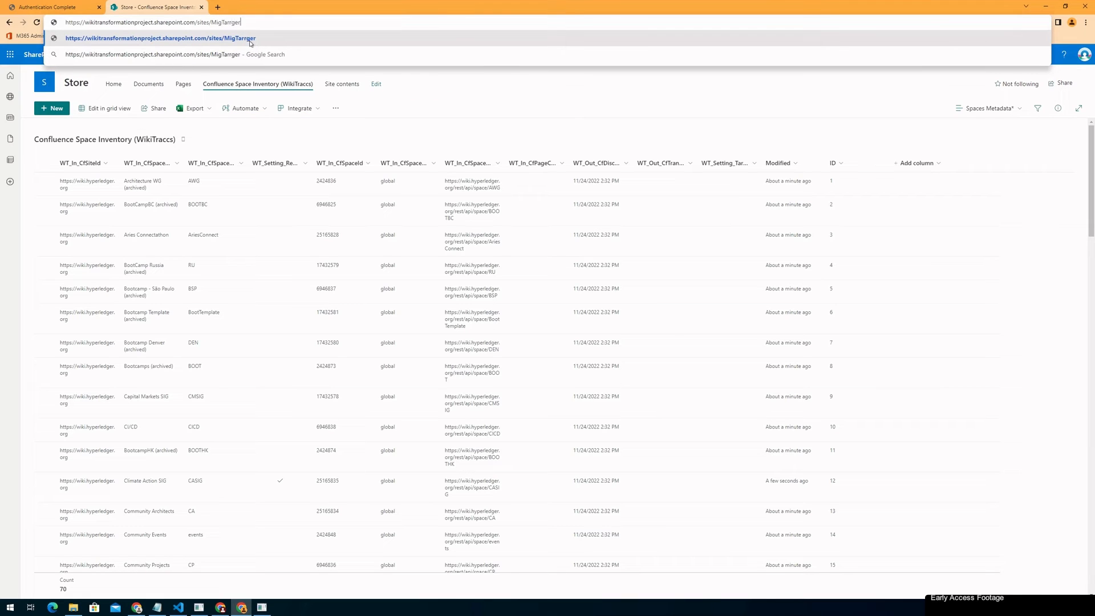
{"action": "key", "text": "BackSpace"}
{"action": "type", "text": "get"}
{"action": "key", "text": "Return"}
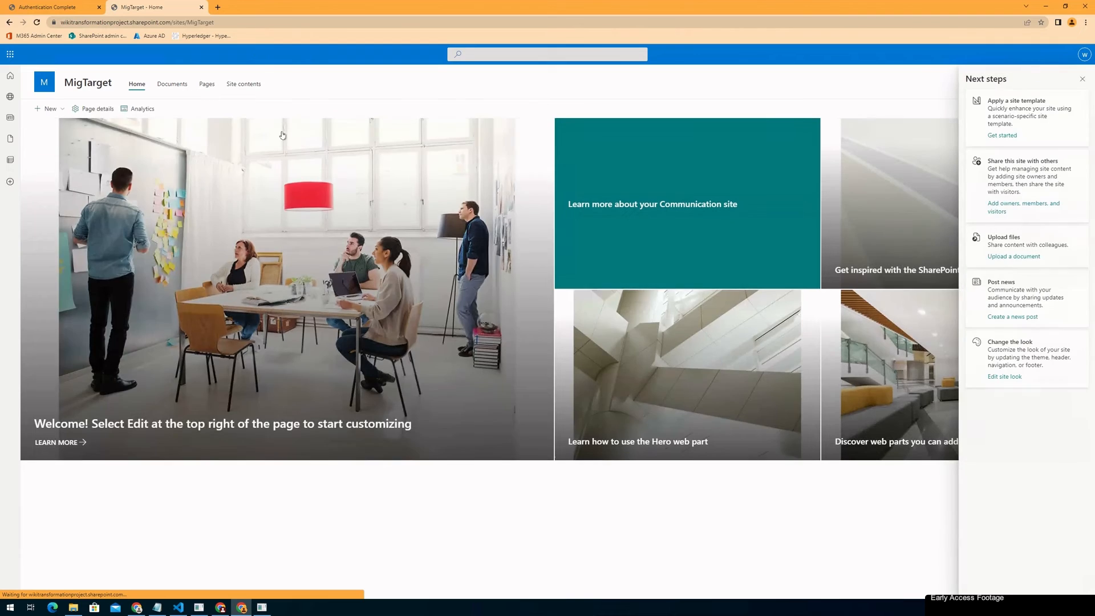
Step: Open MigTarget's Site Pages library, close the Next steps pane, and switch to the Recent Pages (WikiTraccs) view
{"action": "left_click", "coordinate": [205, 85]}
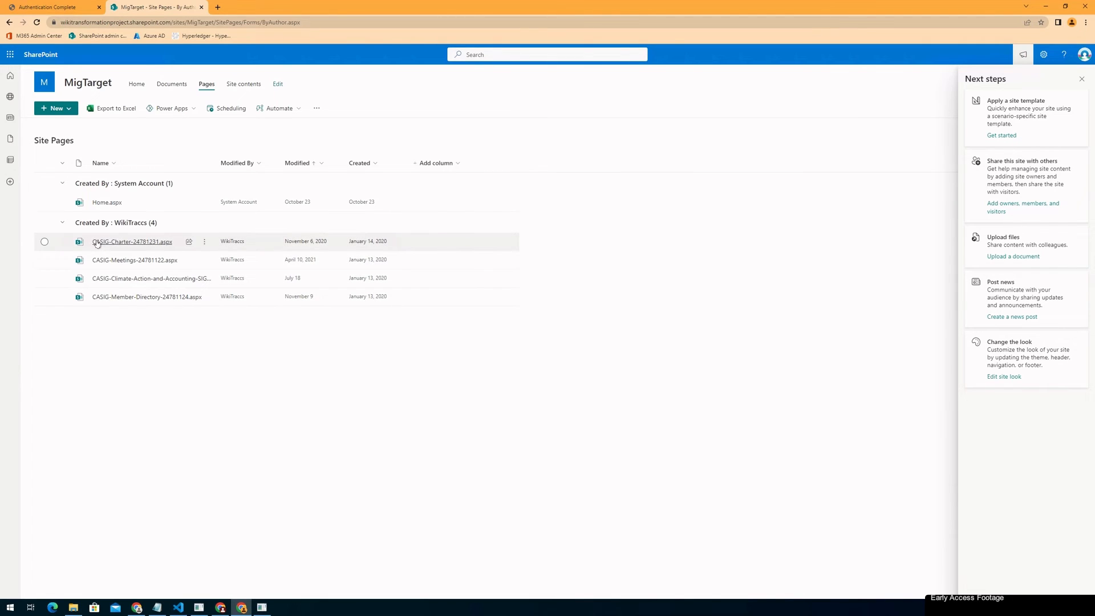
{"action": "mouse_move", "coordinate": [97, 244]}
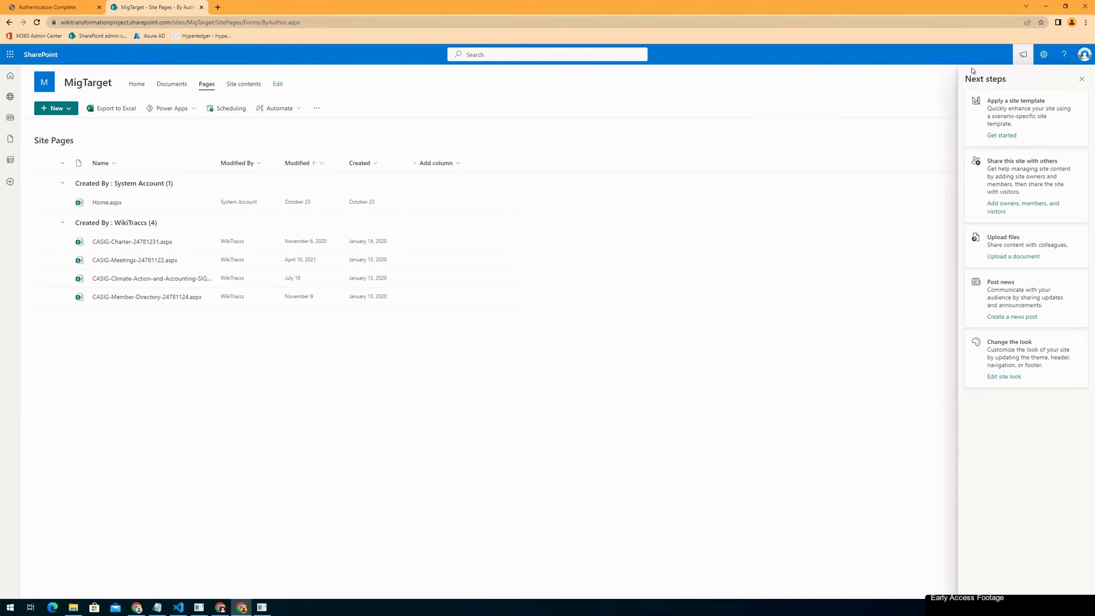
{"action": "left_click", "coordinate": [1082, 79]}
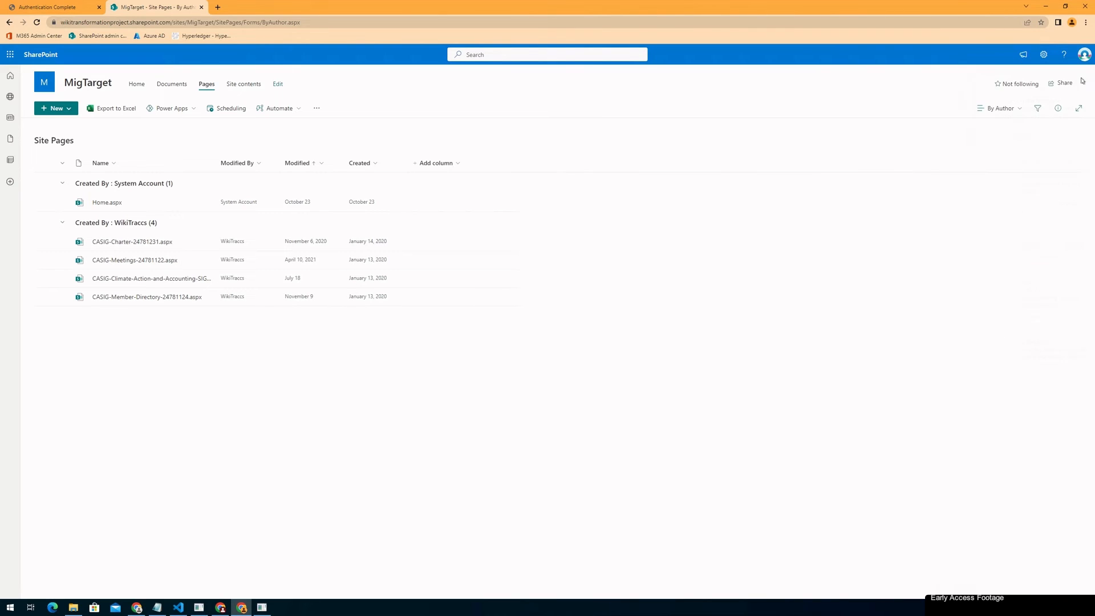
{"action": "left_click", "coordinate": [1019, 113]}
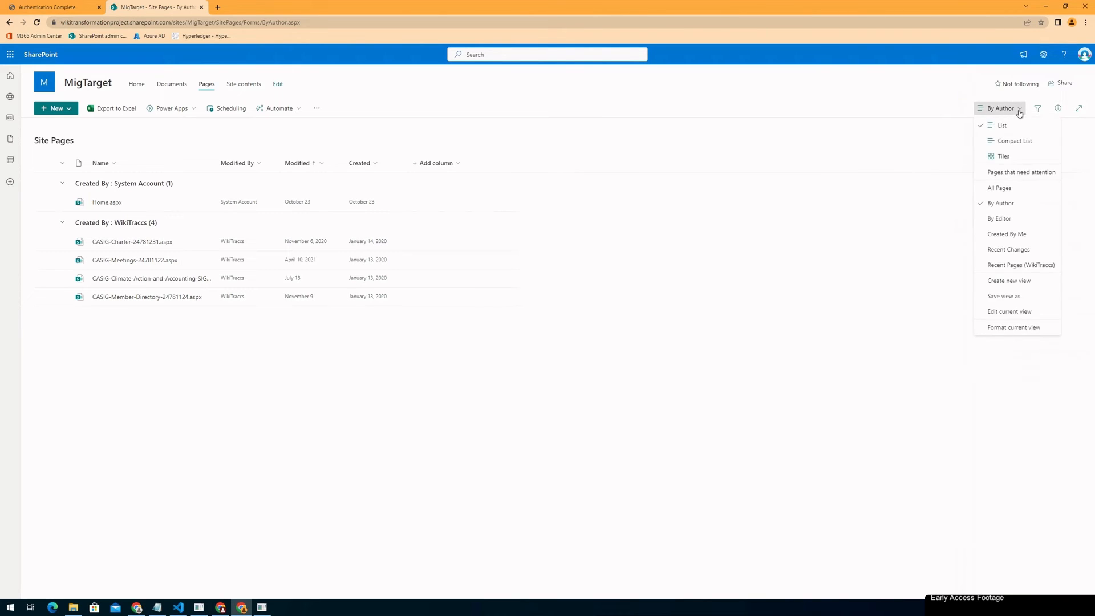
{"action": "left_click", "coordinate": [1002, 267]}
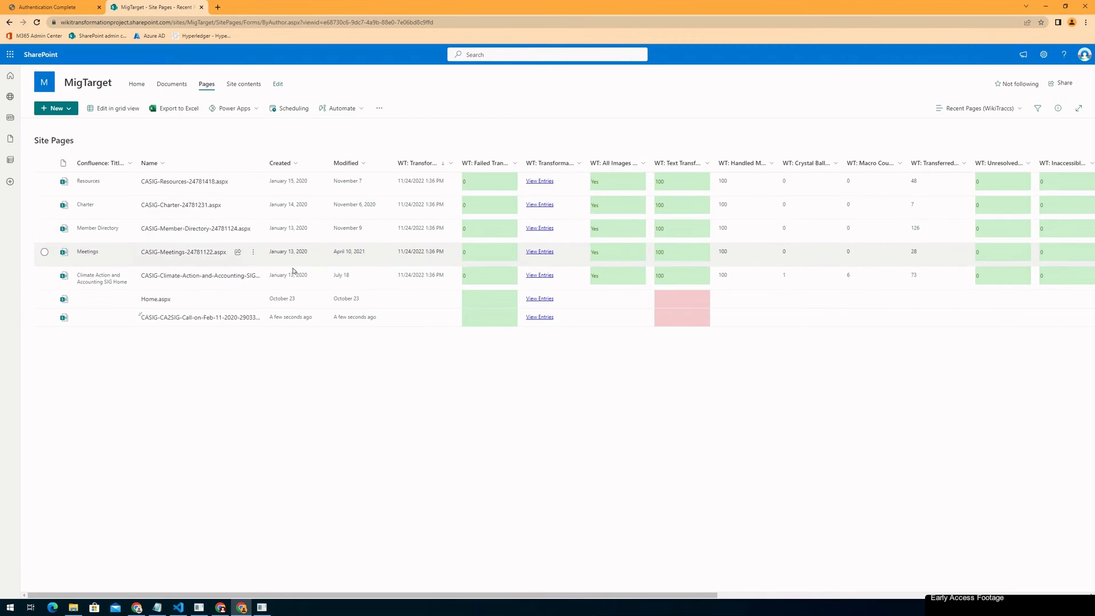
Step: Open the migrated Climate Action and Accounting SIG Home page and examine its content down to the source page link
{"action": "mouse_move", "coordinate": [171, 279]}
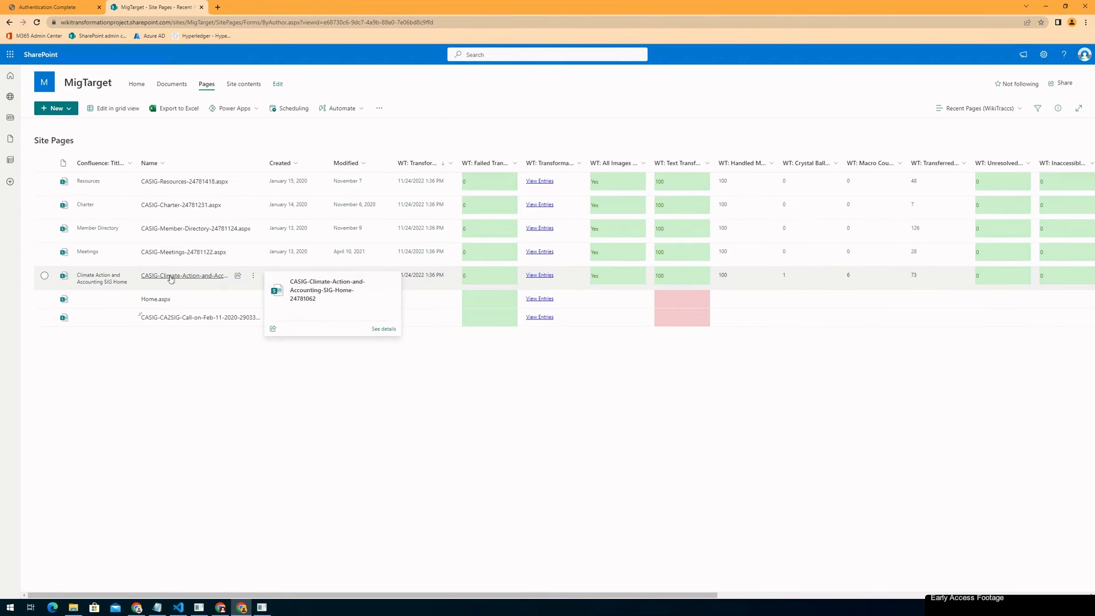
{"action": "left_click", "coordinate": [171, 277]}
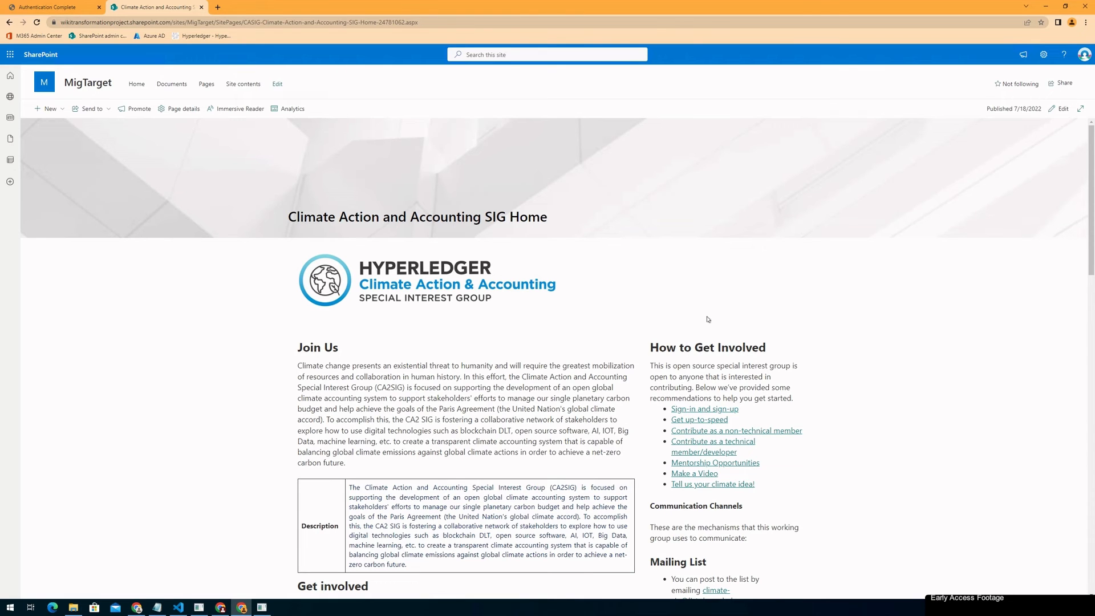
{"action": "scroll", "coordinate": [708, 320], "scroll_direction": "down", "scroll_amount": 15}
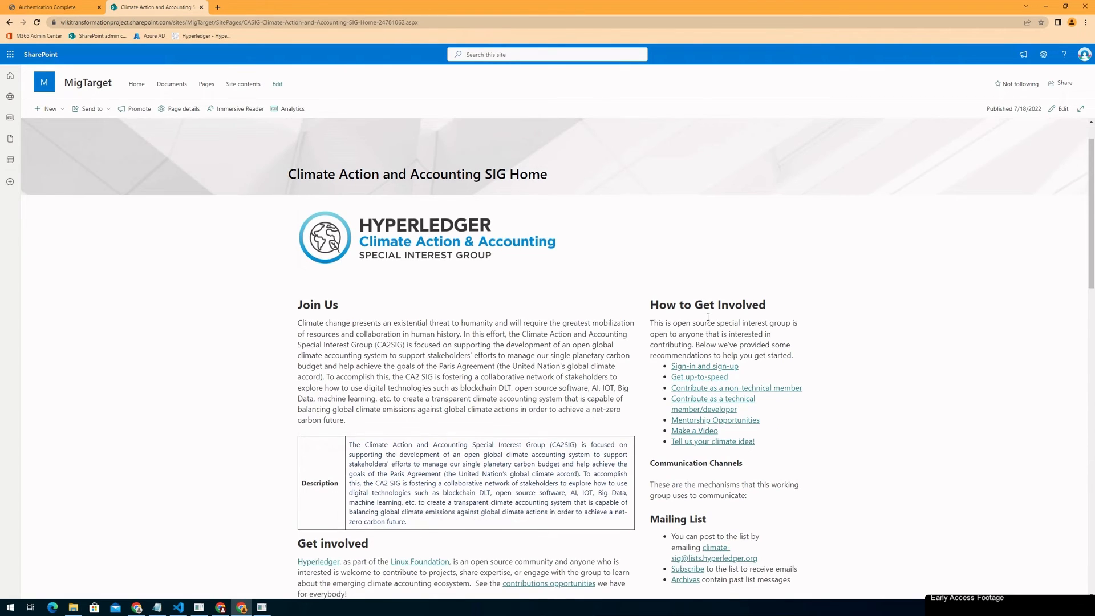
{"action": "scroll", "coordinate": [707, 317], "scroll_direction": "down", "scroll_amount": 8}
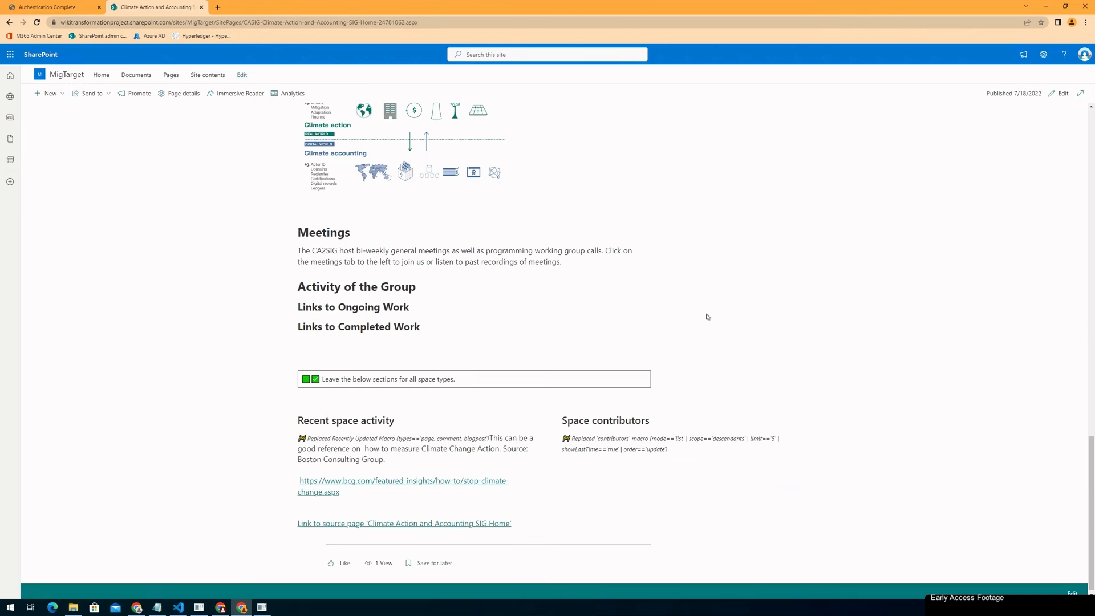
{"action": "scroll", "coordinate": [707, 316], "scroll_direction": "down", "scroll_amount": 1}
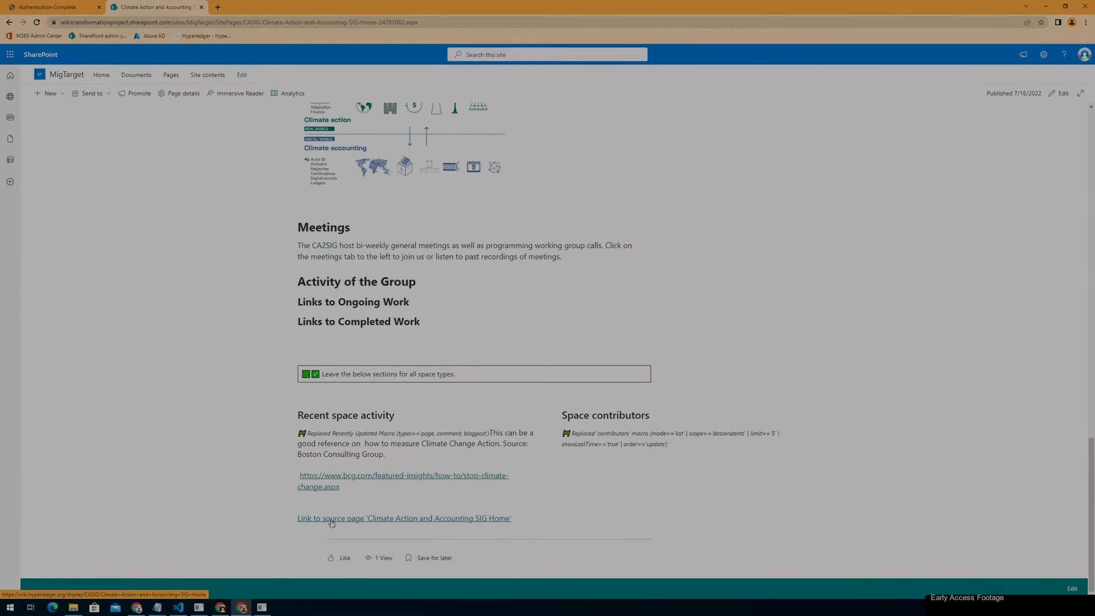
Step: Open the linked Confluence source page, arrange it side by side with the migrated SharePoint page, and collapse the Confluence page tree
{"action": "left_click", "coordinate": [331, 523]}
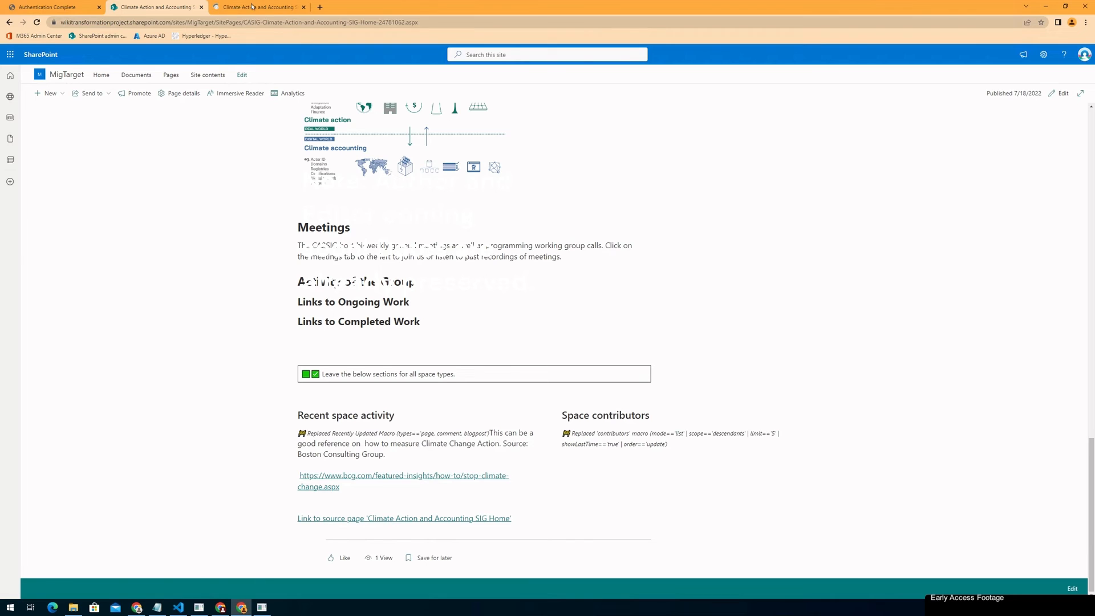
{"action": "left_click", "coordinate": [252, 7]}
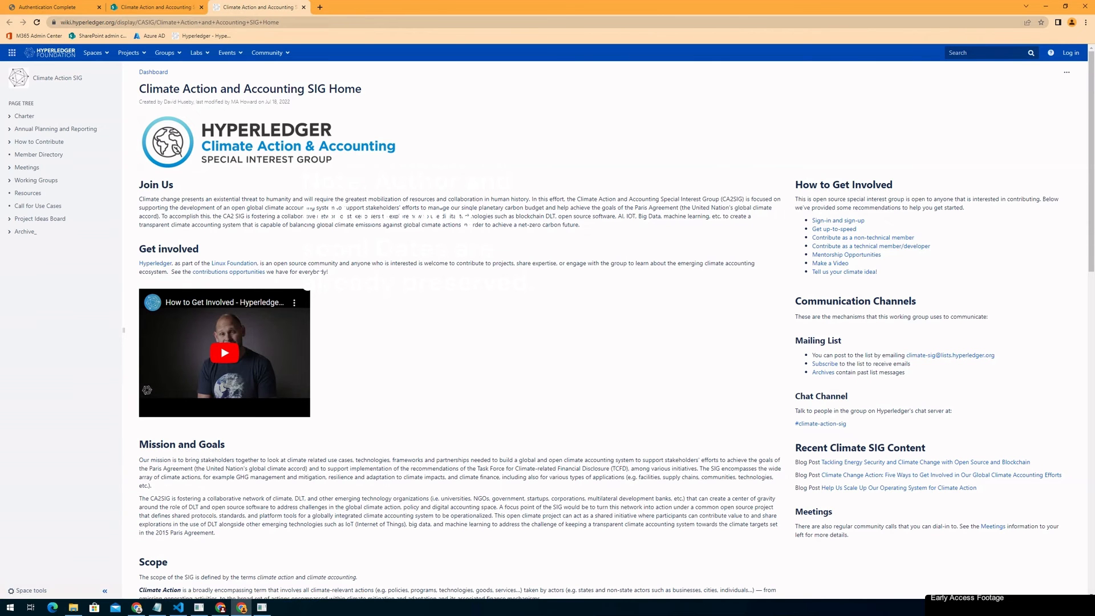
{"action": "left_click_drag", "start_coordinate": [261, 6], "coordinate": [1093, 269]}
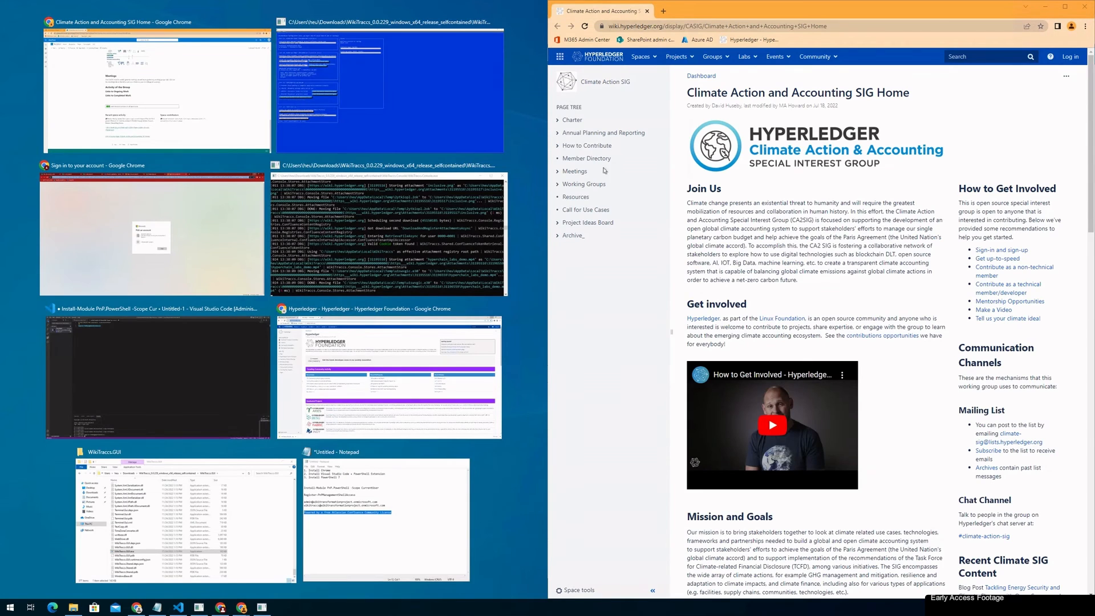
{"action": "left_click", "coordinate": [259, 146]}
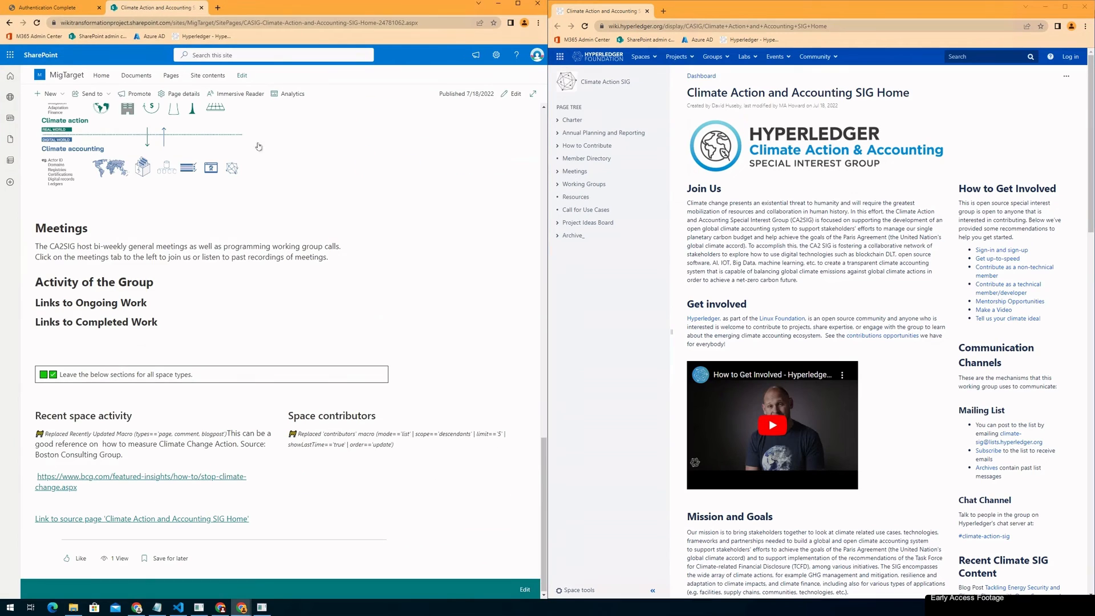
{"action": "scroll", "coordinate": [268, 228], "scroll_direction": "up", "scroll_amount": 20}
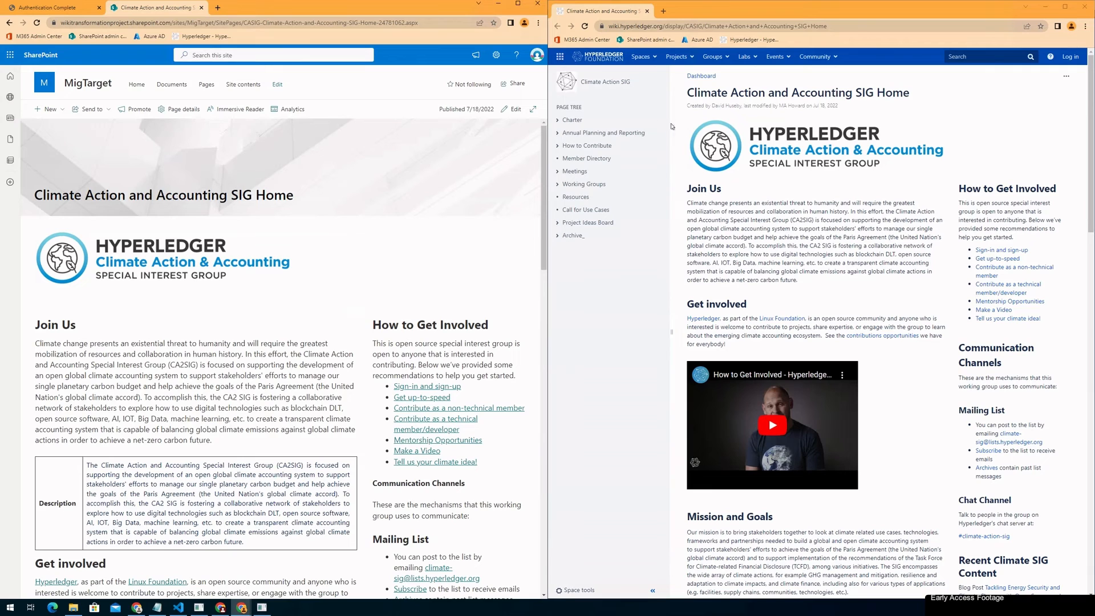
{"action": "left_click", "coordinate": [652, 590]}
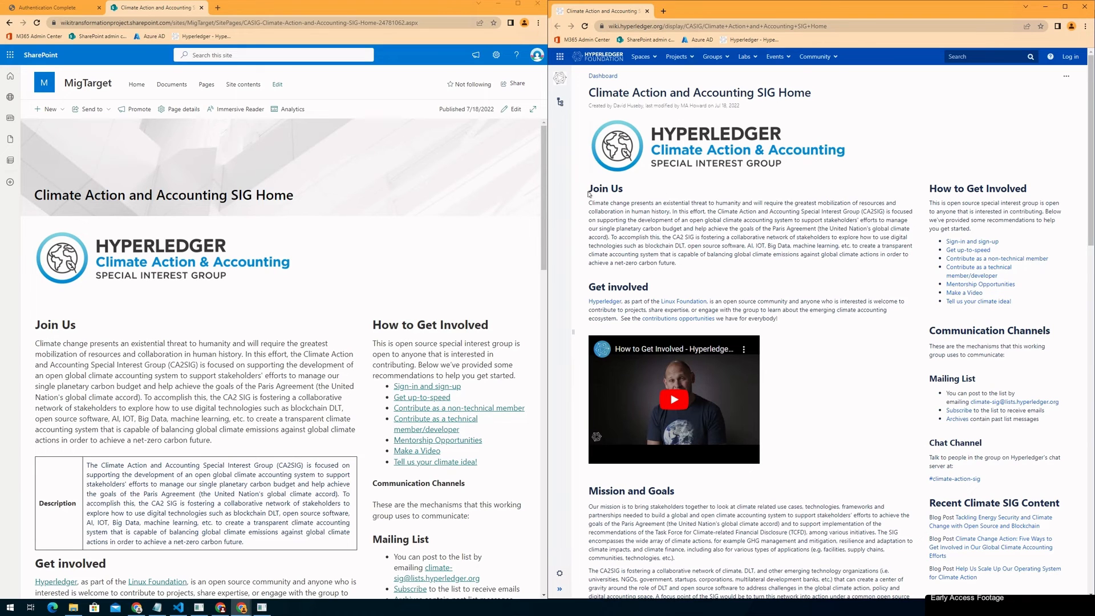
Step: Compare the Join Us heading and paragraph on both pages, and highlight the migrated page's Description table text
{"action": "left_click_drag", "start_coordinate": [589, 188], "coordinate": [631, 190]}
{"action": "left_click_drag", "start_coordinate": [36, 323], "coordinate": [82, 327]}
{"action": "left_click", "coordinate": [168, 354]}
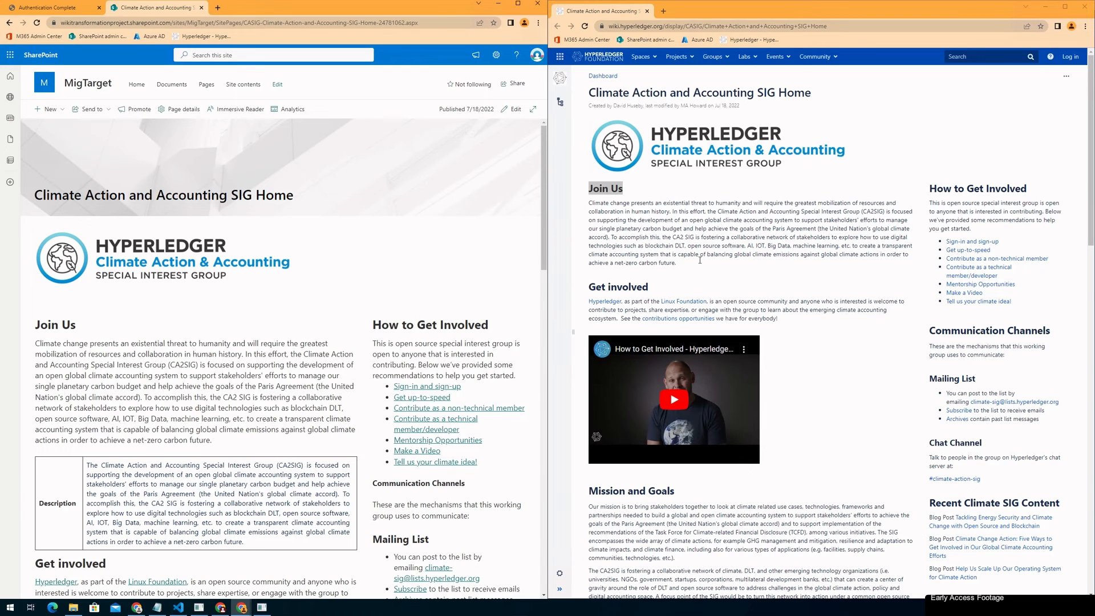
{"action": "left_click_drag", "start_coordinate": [676, 263], "coordinate": [582, 202]}
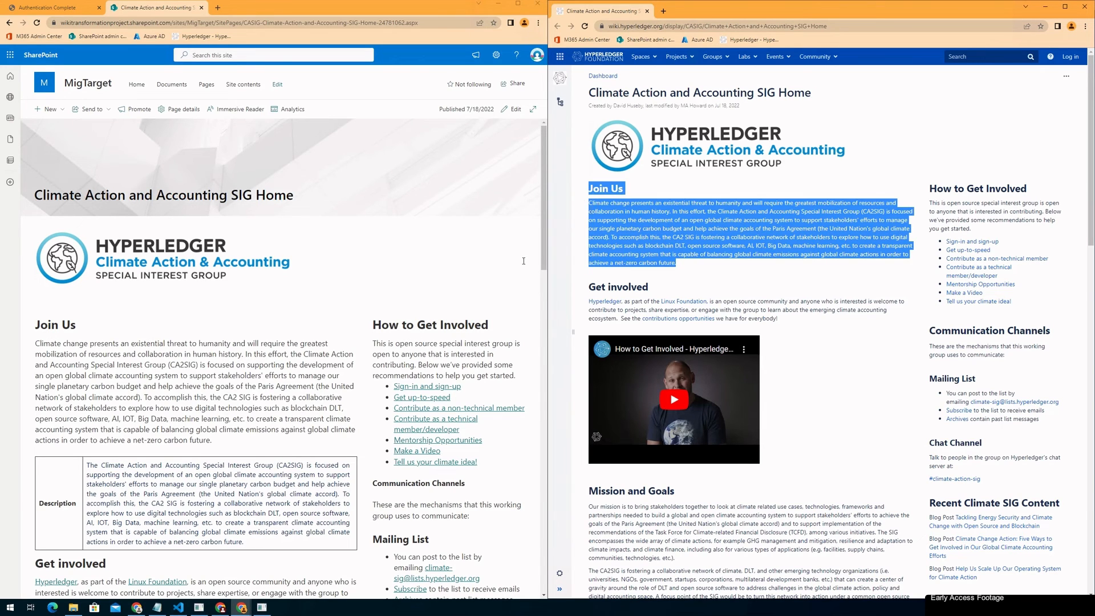
{"action": "left_click_drag", "start_coordinate": [229, 447], "coordinate": [35, 340]}
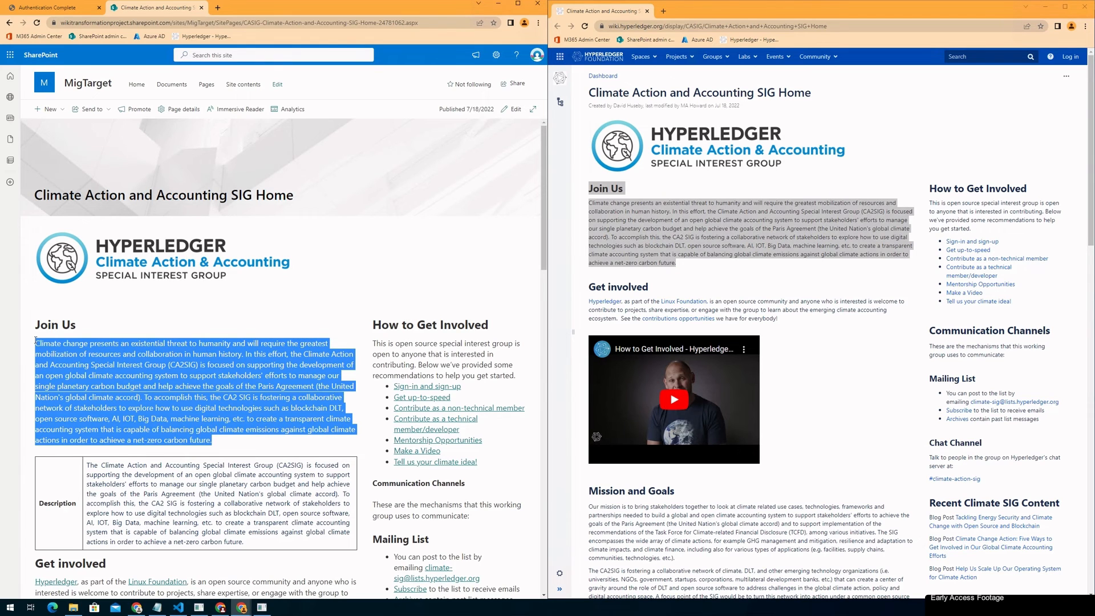
{"action": "left_click", "coordinate": [63, 463]}
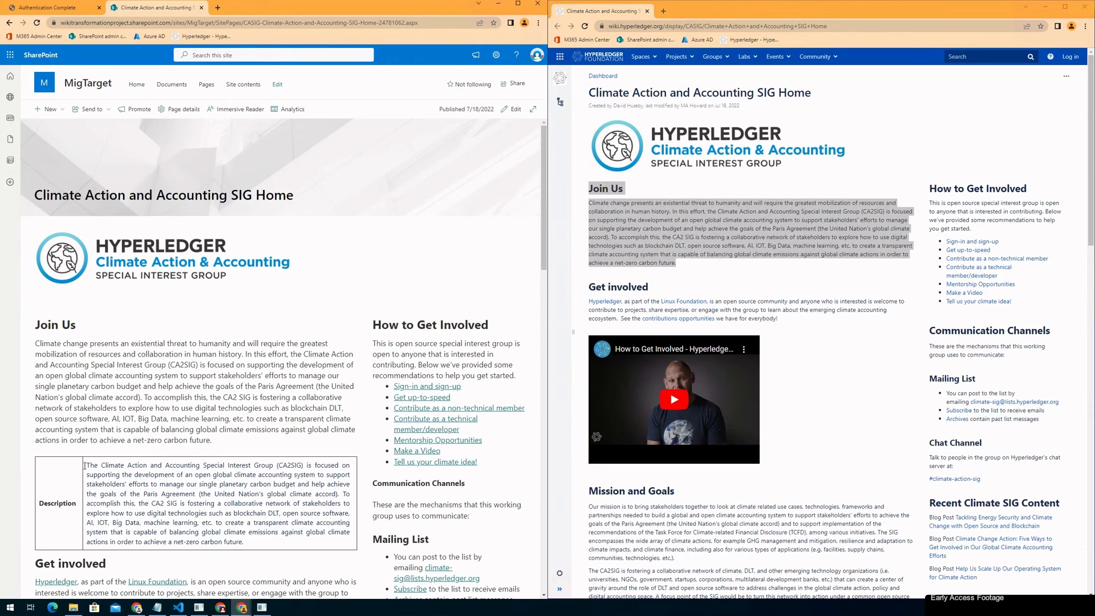
{"action": "left_click_drag", "start_coordinate": [84, 466], "coordinate": [244, 543]}
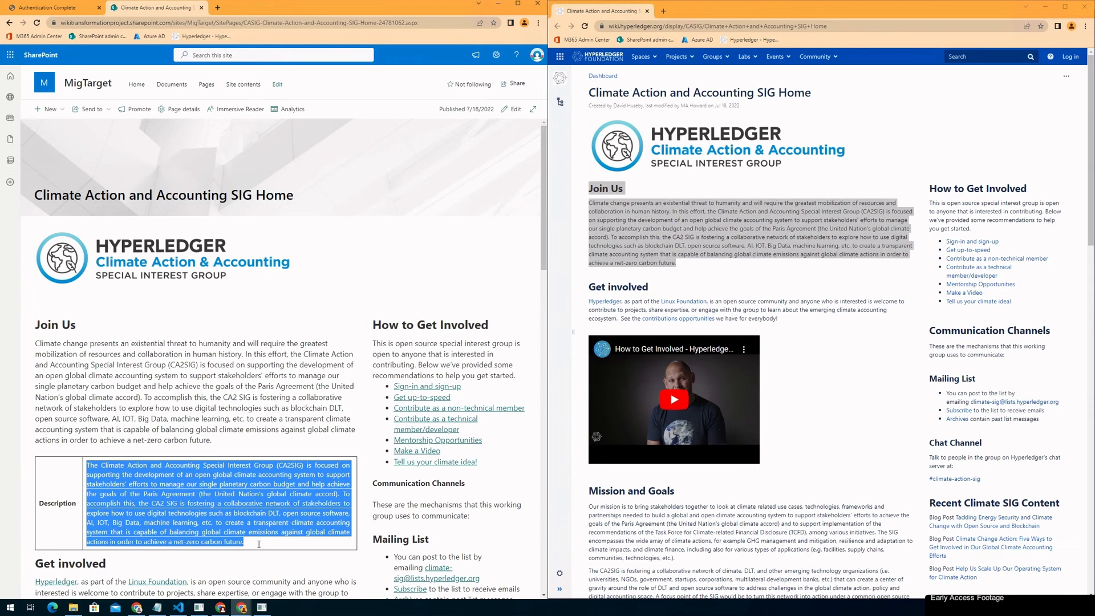
Step: Clear the text highlights and compare the Get involved section and its YouTube video between the migrated page and the Confluence source
{"action": "left_click", "coordinate": [696, 283]}
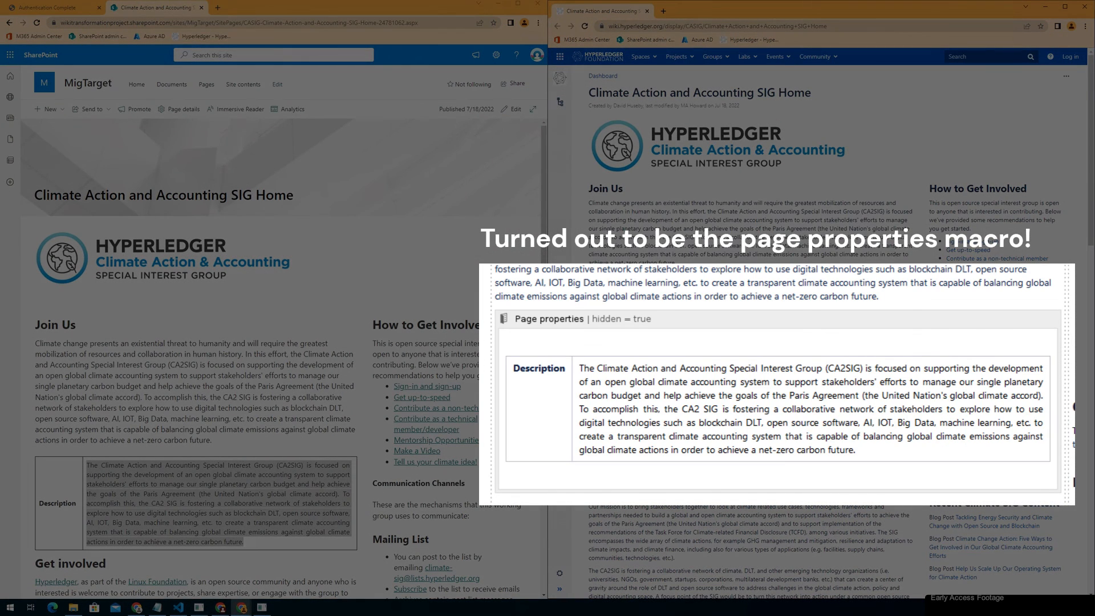
{"action": "left_click", "coordinate": [220, 441]}
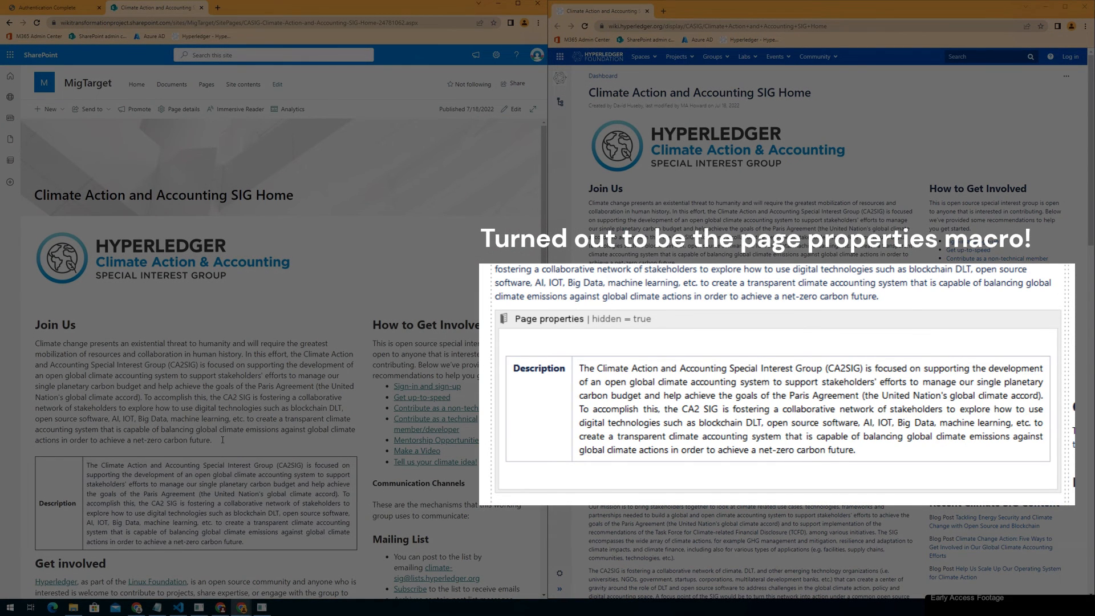
{"action": "scroll", "coordinate": [240, 437], "scroll_direction": "down", "scroll_amount": 2}
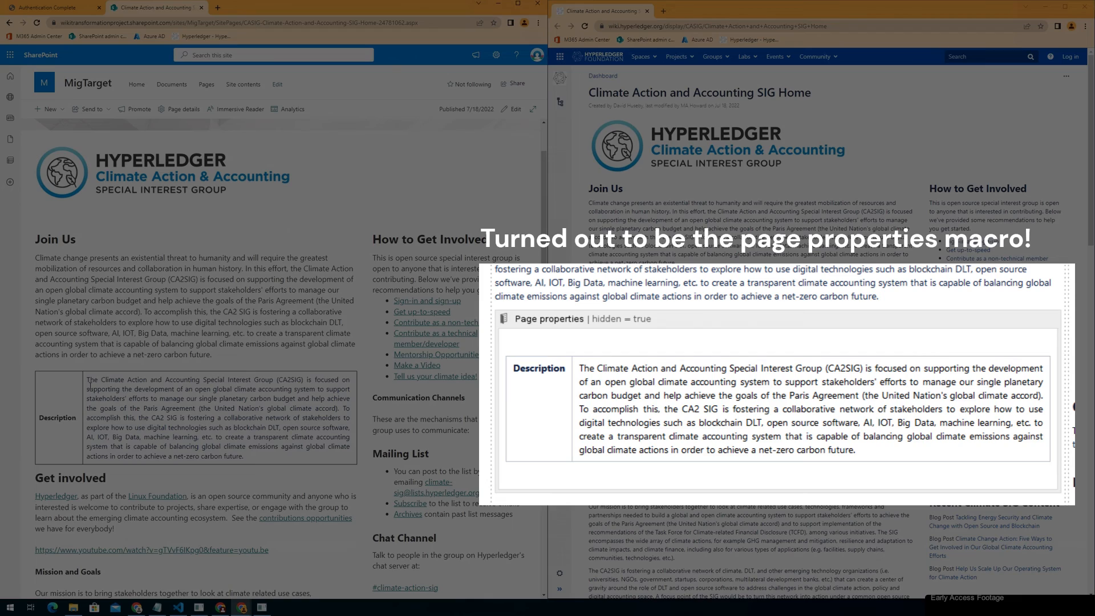
{"action": "scroll", "coordinate": [185, 393], "scroll_direction": "down", "scroll_amount": 2}
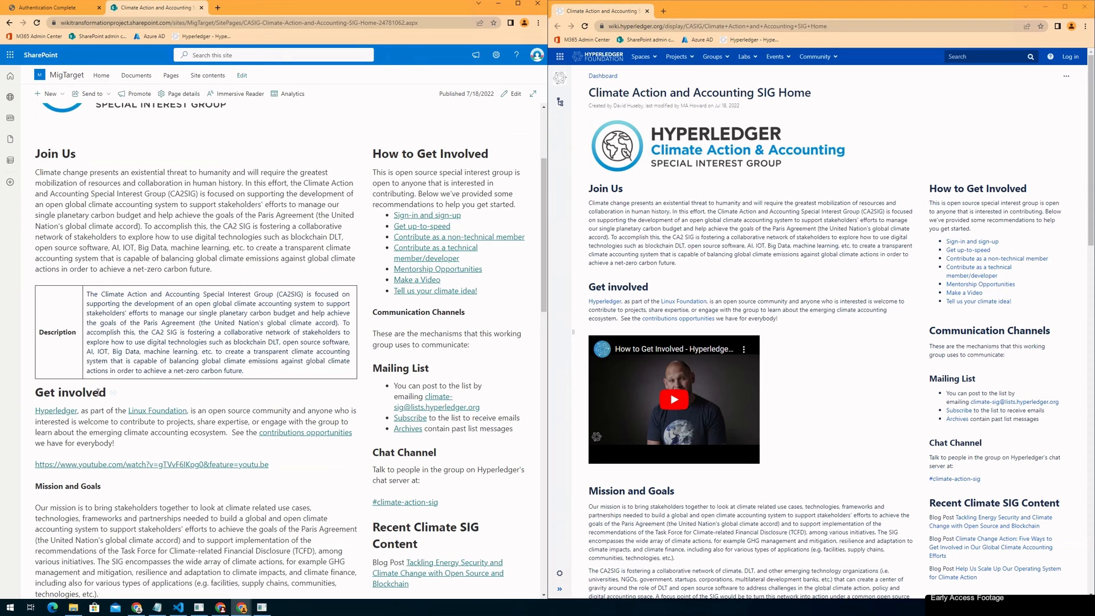
{"action": "scroll", "coordinate": [99, 396], "scroll_direction": "down", "scroll_amount": 2}
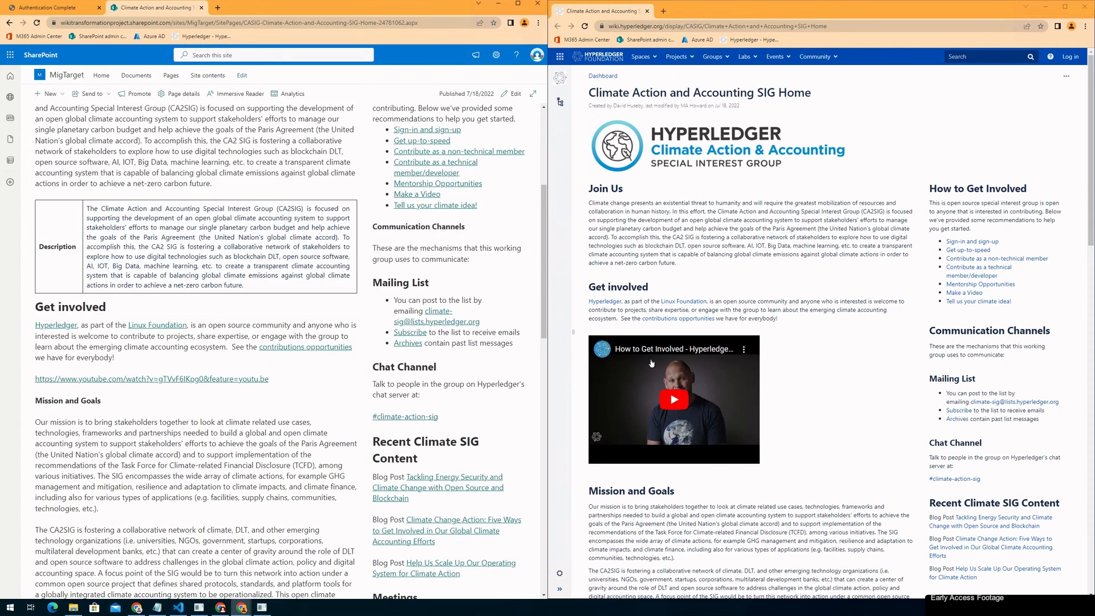
{"action": "scroll", "coordinate": [667, 374], "scroll_direction": "down", "scroll_amount": 3}
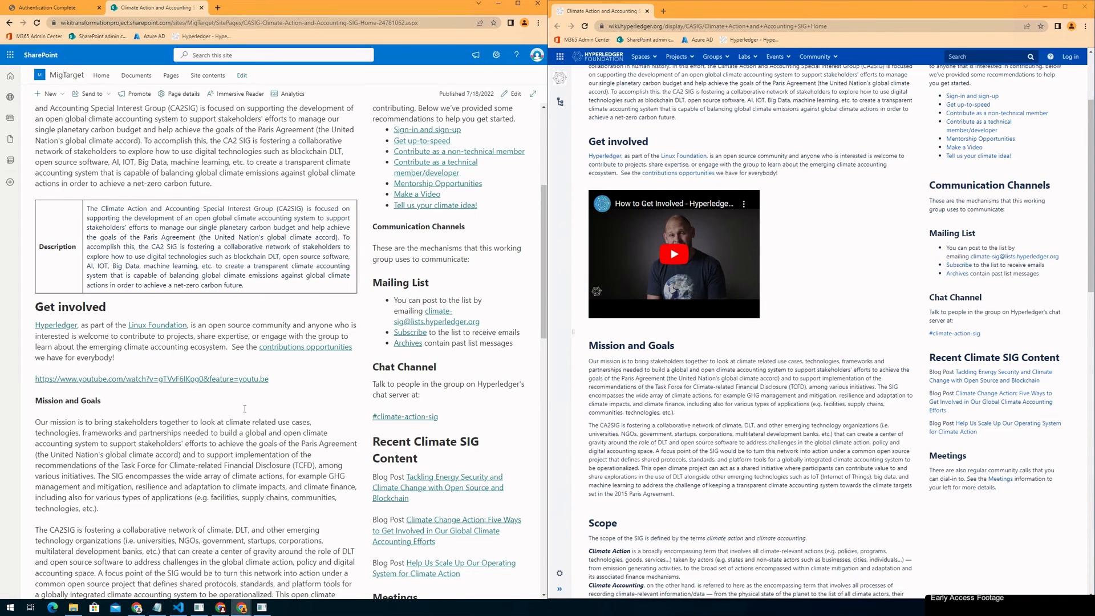
Step: Return to the start of both pages and highlight the Join Us paragraph on the Confluence page for comparison
{"action": "scroll", "coordinate": [244, 409], "scroll_direction": "up", "scroll_amount": 5}
{"action": "scroll", "coordinate": [806, 276], "scroll_direction": "up", "scroll_amount": 3}
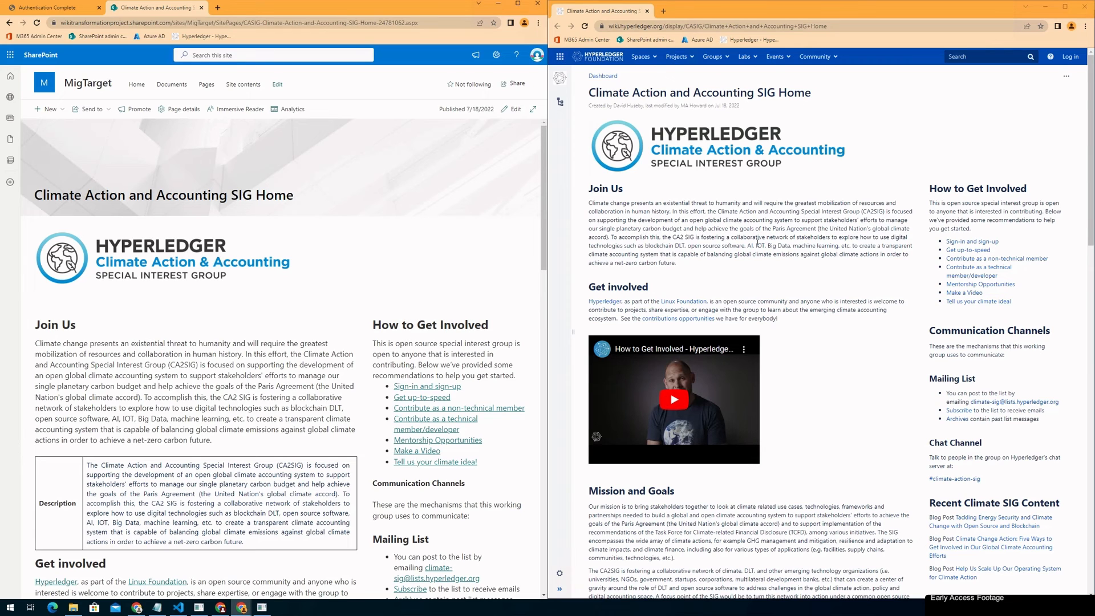
{"action": "left_click_drag", "start_coordinate": [588, 202], "coordinate": [713, 266]}
{"action": "left_click", "coordinate": [988, 222]}
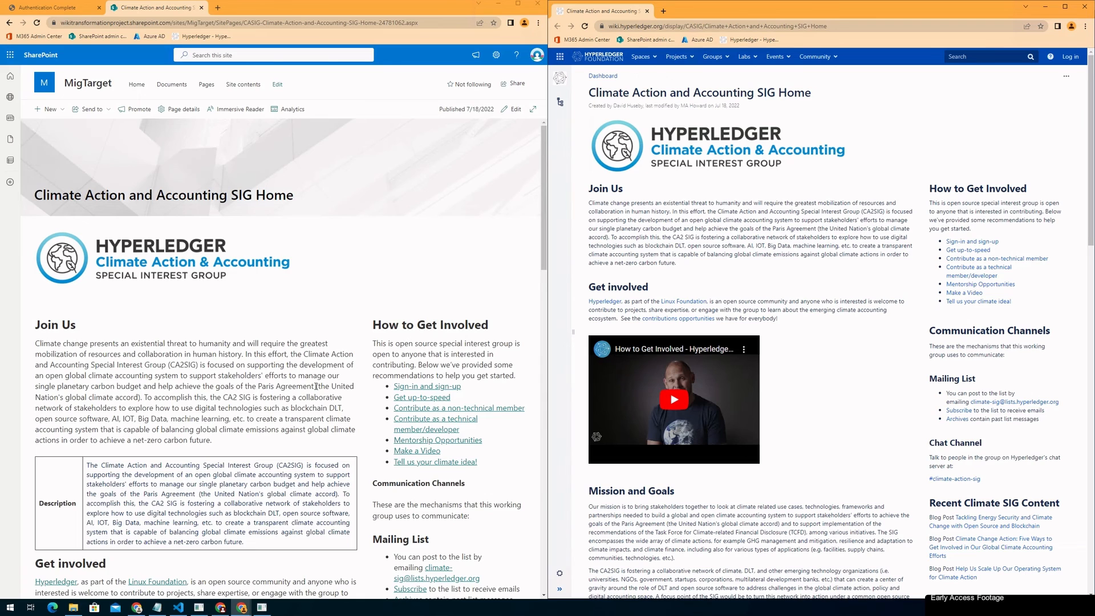
Step: Compare the Mission and Goals and Scope sections on both pages, highlighting the formatted term "Climate Action" in each
{"action": "scroll", "coordinate": [316, 385], "scroll_direction": "down", "scroll_amount": 1}
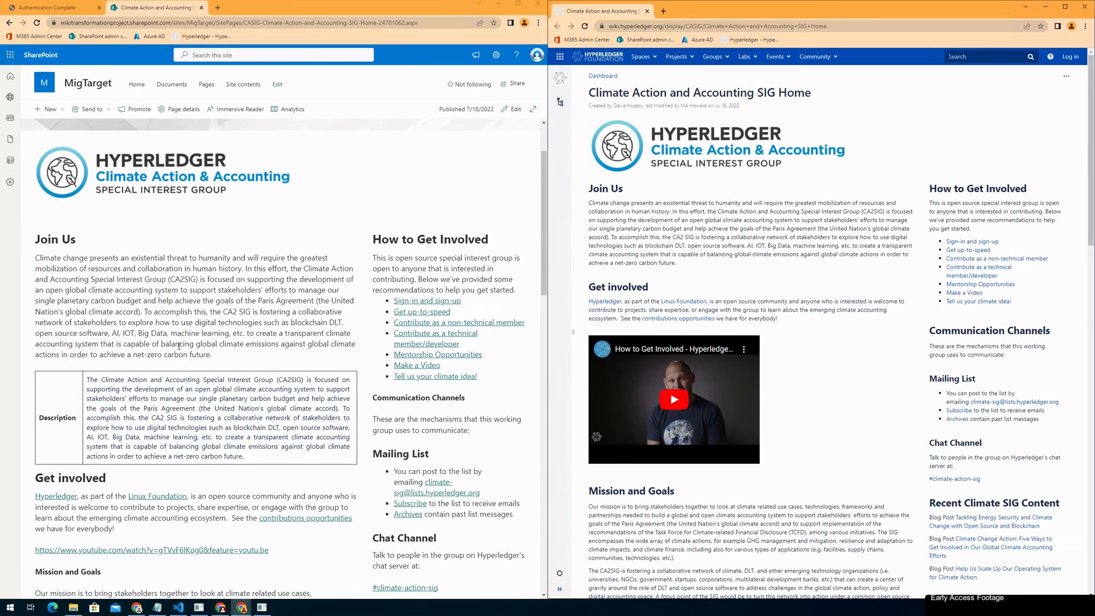
{"action": "scroll", "coordinate": [179, 345], "scroll_direction": "down", "scroll_amount": 4}
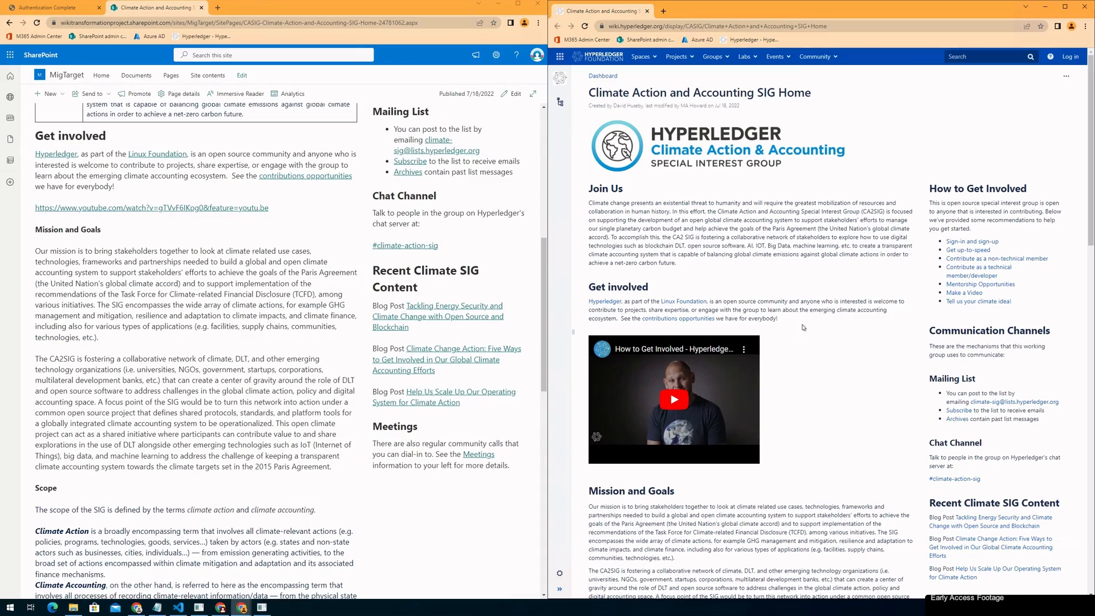
{"action": "scroll", "coordinate": [802, 323], "scroll_direction": "down", "scroll_amount": 3}
{"action": "scroll", "coordinate": [802, 324], "scroll_direction": "down", "scroll_amount": 2}
{"action": "scroll", "coordinate": [396, 338], "scroll_direction": "down", "scroll_amount": 4}
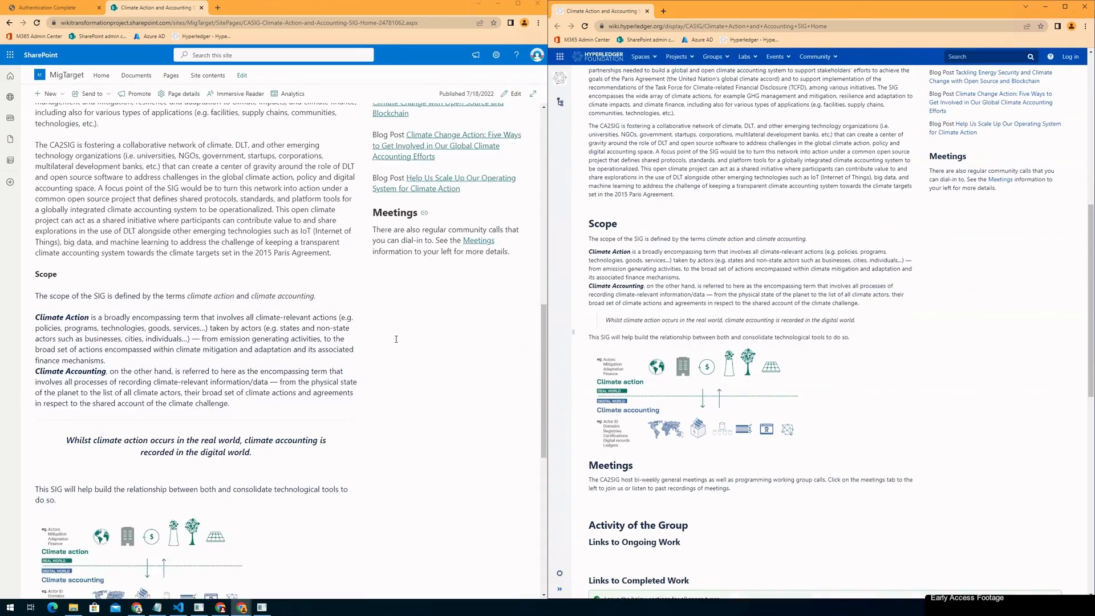
{"action": "scroll", "coordinate": [396, 339], "scroll_direction": "down", "scroll_amount": 1}
{"action": "scroll", "coordinate": [396, 338], "scroll_direction": "up", "scroll_amount": 1}
{"action": "scroll", "coordinate": [602, 337], "scroll_direction": "up", "scroll_amount": 1}
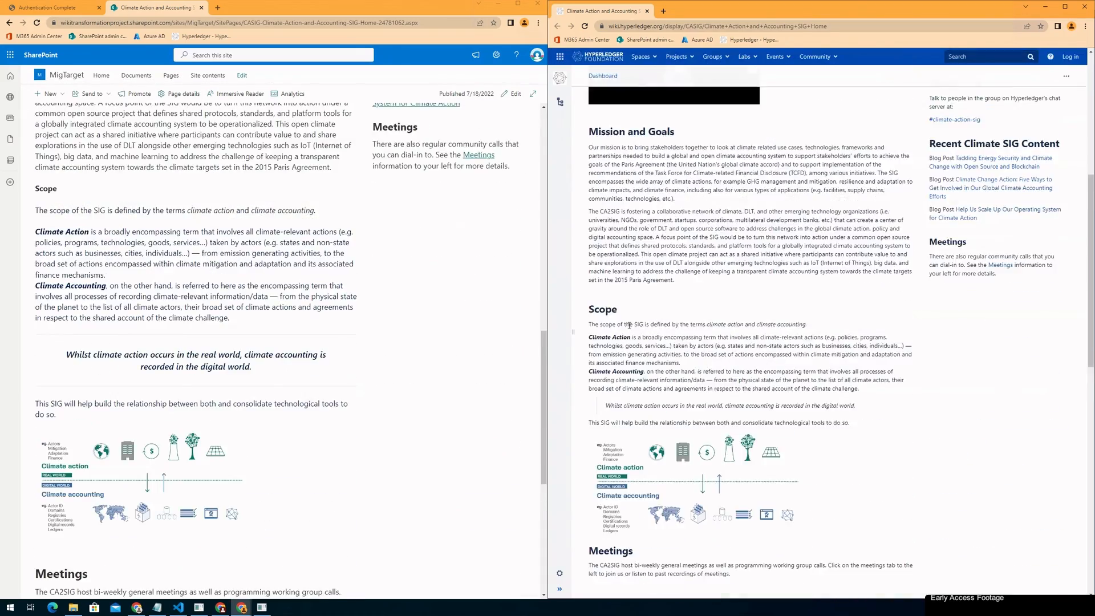
{"action": "left_click_drag", "start_coordinate": [590, 339], "coordinate": [631, 338]}
{"action": "left_click_drag", "start_coordinate": [90, 236], "coordinate": [35, 232]}
Step: Compare the block quote beginning "Whilst climate action occurs in the real world" by highlighting it on both pages
{"action": "left_click_drag", "start_coordinate": [605, 405], "coordinate": [856, 408]}
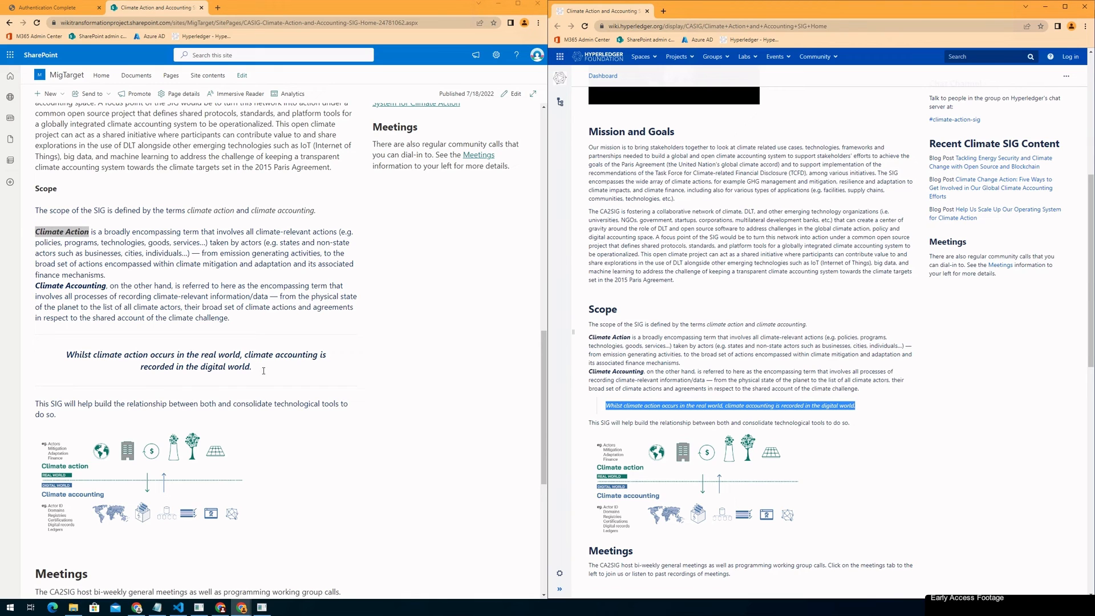
{"action": "left_click_drag", "start_coordinate": [253, 369], "coordinate": [66, 354]}
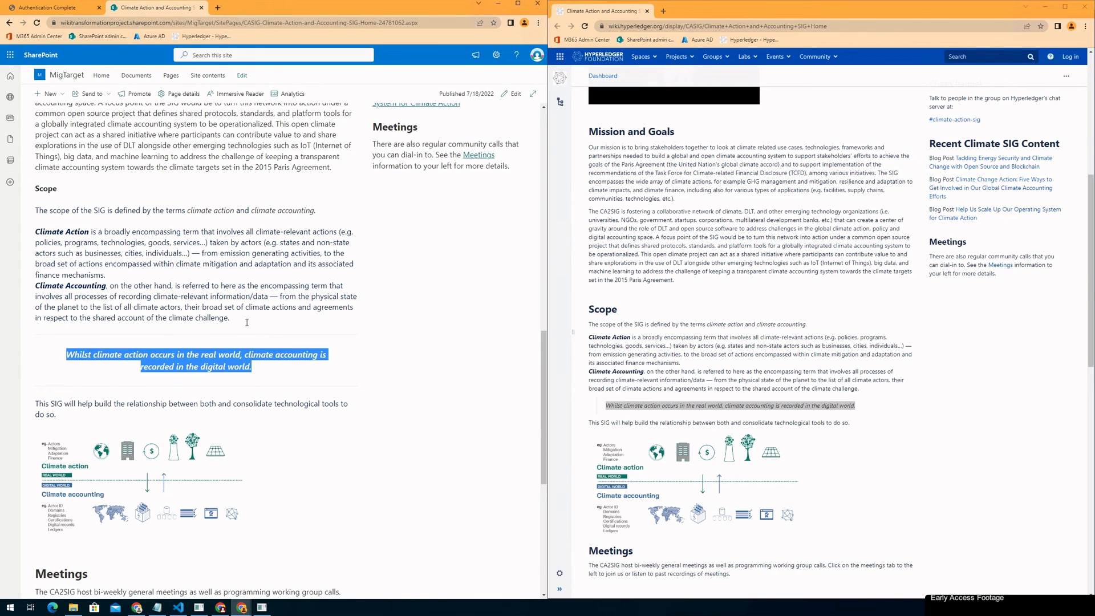
{"action": "left_click", "coordinate": [243, 320]}
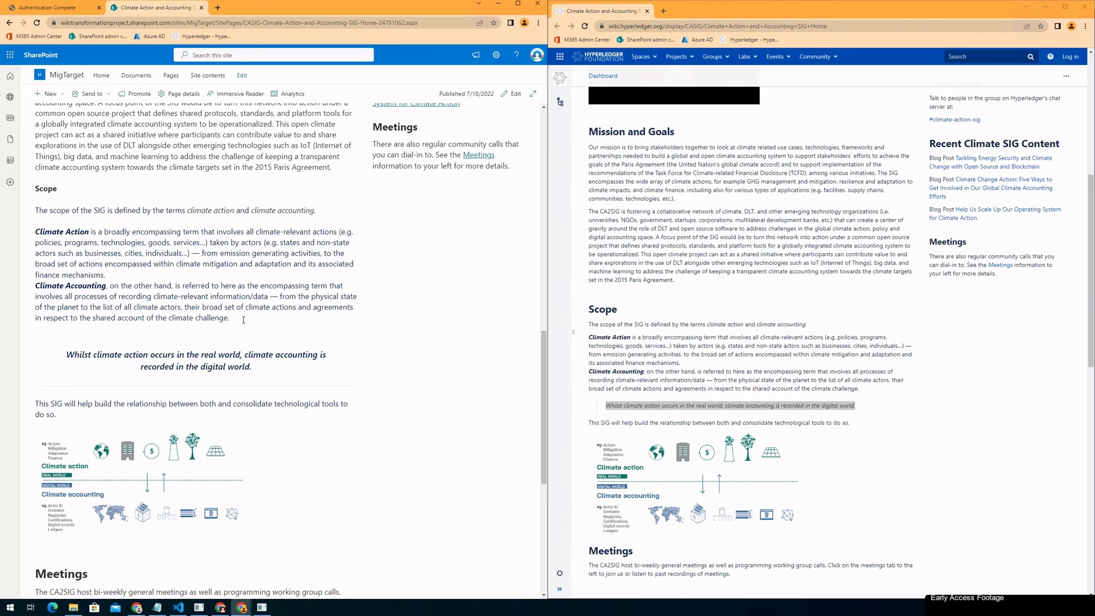
Step: Compare the "Leave the below sections for all space types." info box on both pages, including the icons in the migrated version
{"action": "scroll", "coordinate": [243, 319], "scroll_direction": "down", "scroll_amount": 3}
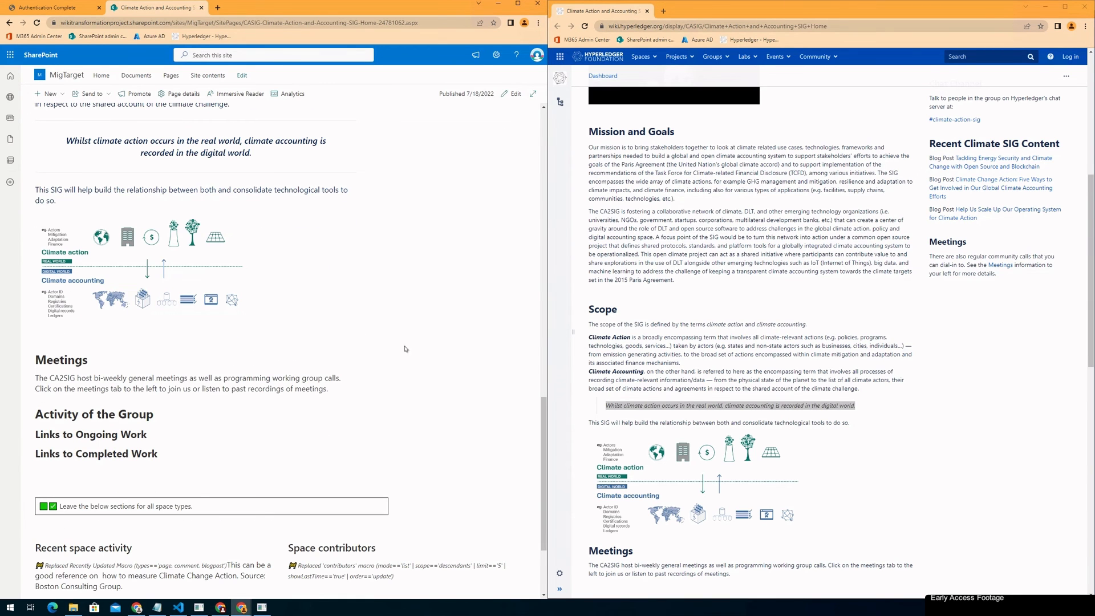
{"action": "scroll", "coordinate": [808, 324], "scroll_direction": "down", "scroll_amount": 2}
{"action": "scroll", "coordinate": [808, 323], "scroll_direction": "down", "scroll_amount": 5}
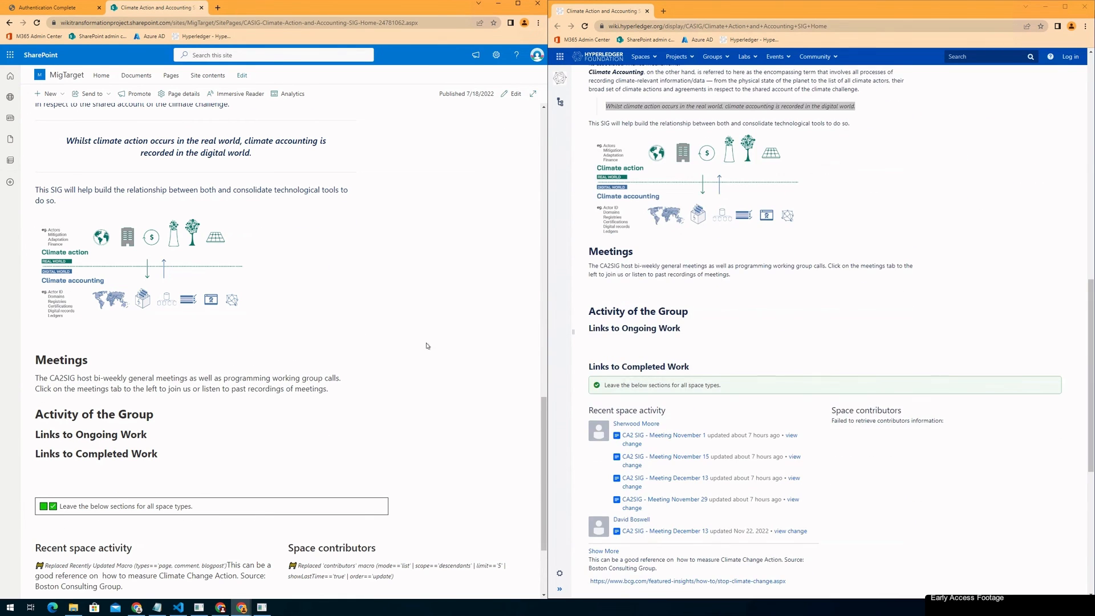
{"action": "scroll", "coordinate": [428, 345], "scroll_direction": "down", "scroll_amount": 2}
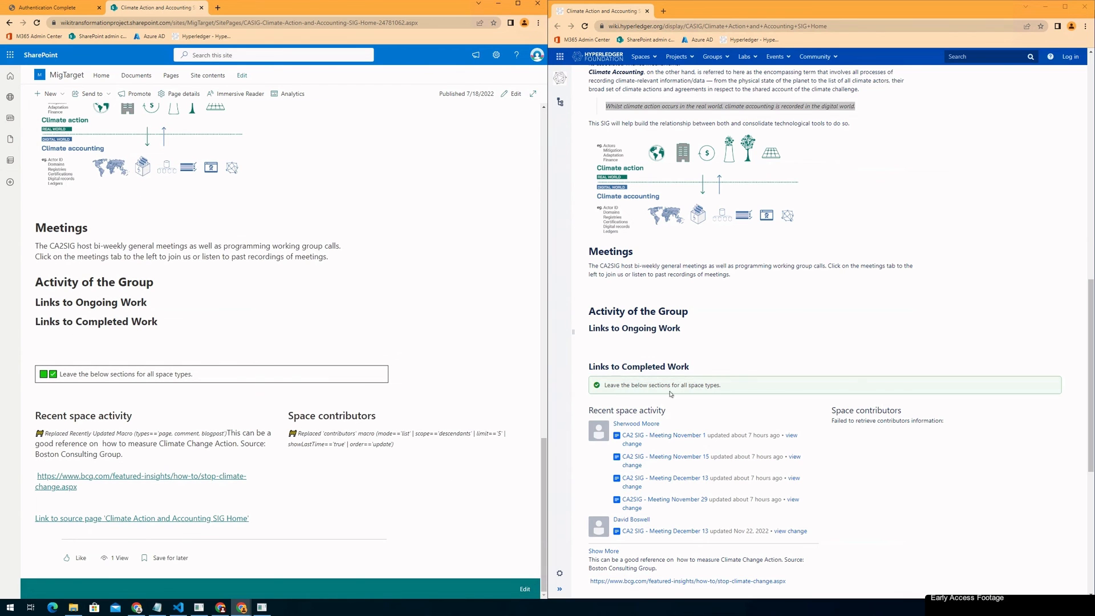
{"action": "left_click_drag", "start_coordinate": [732, 389], "coordinate": [603, 387]}
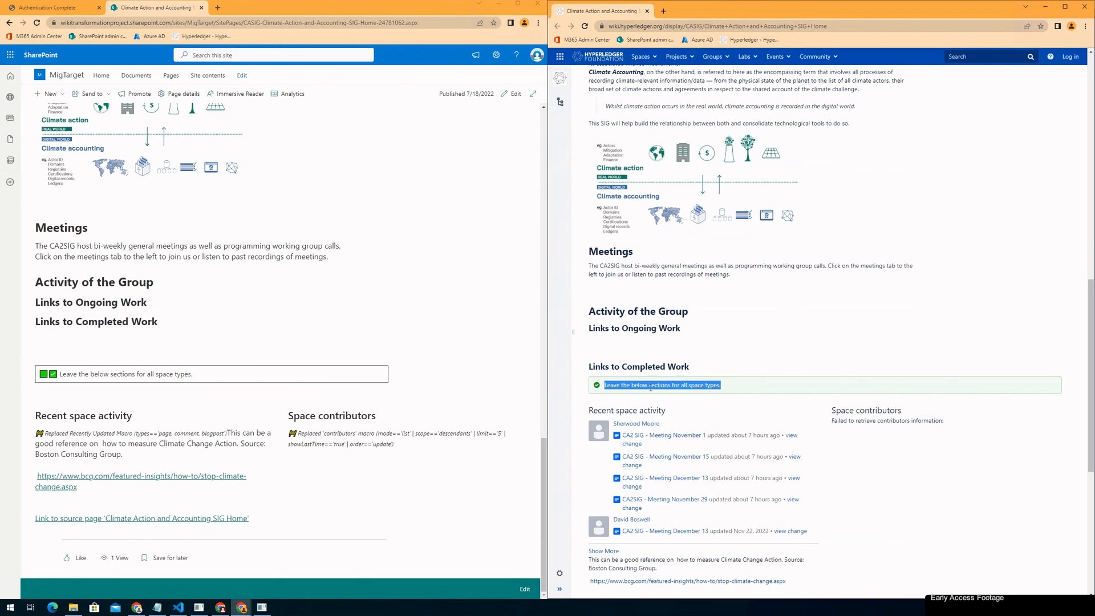
{"action": "left_click", "coordinate": [729, 390]}
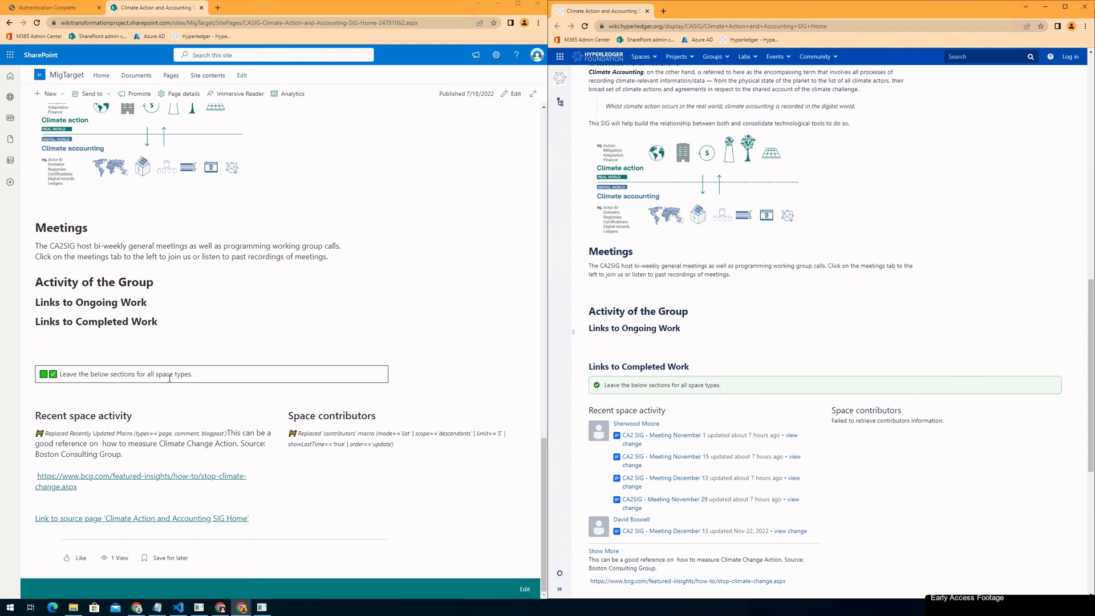
{"action": "left_click", "coordinate": [43, 374]}
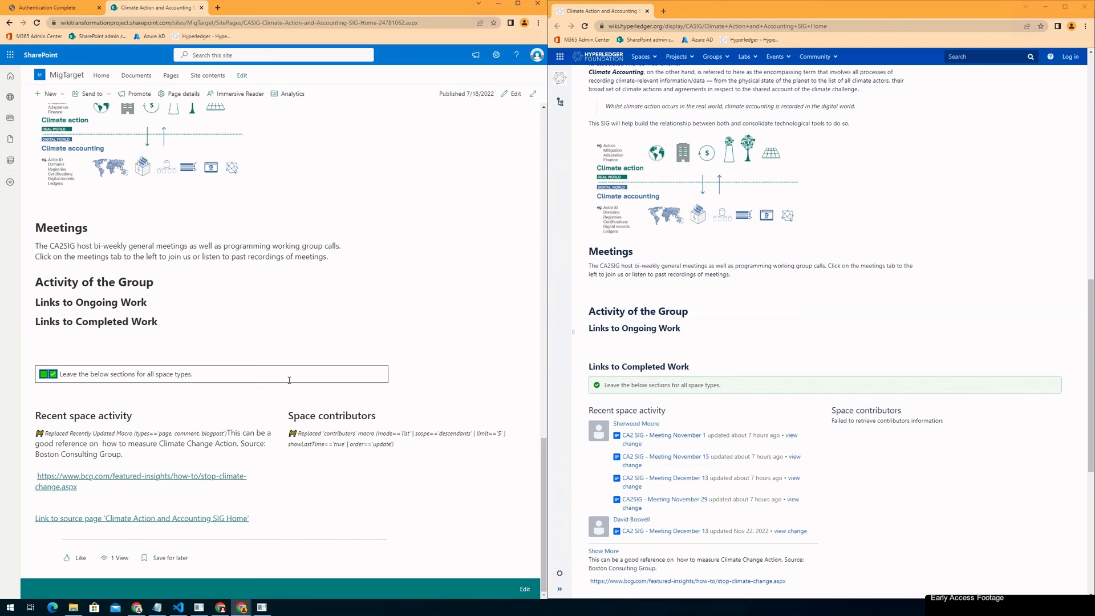
{"action": "left_click", "coordinate": [58, 376]}
Step: Examine the replaced-macro placeholders under Recent space activity and Space contributors on the migrated page against the Confluence source
{"action": "scroll", "coordinate": [717, 397], "scroll_direction": "down", "scroll_amount": 2}
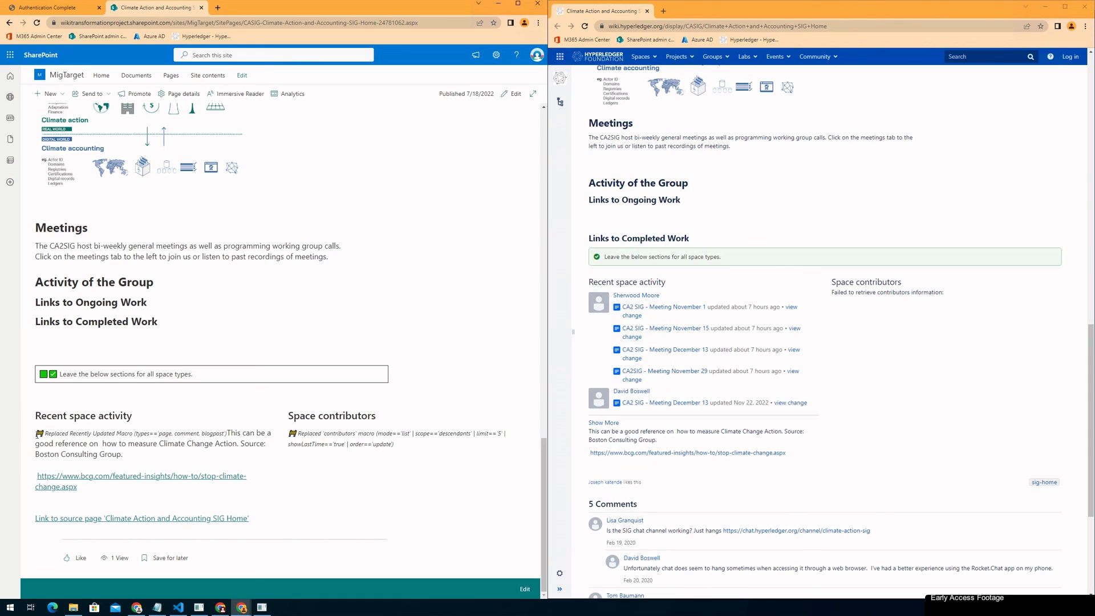
{"action": "left_click_drag", "start_coordinate": [34, 440], "coordinate": [227, 432]}
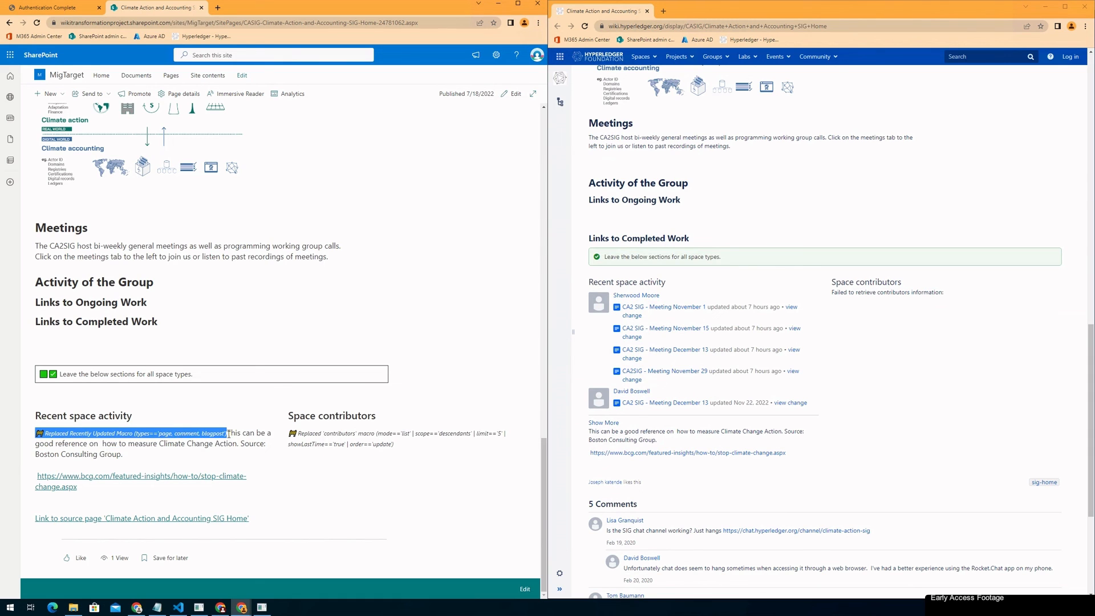
{"action": "left_click", "coordinate": [36, 438]}
{"action": "left_click_drag", "start_coordinate": [36, 437], "coordinate": [40, 432]}
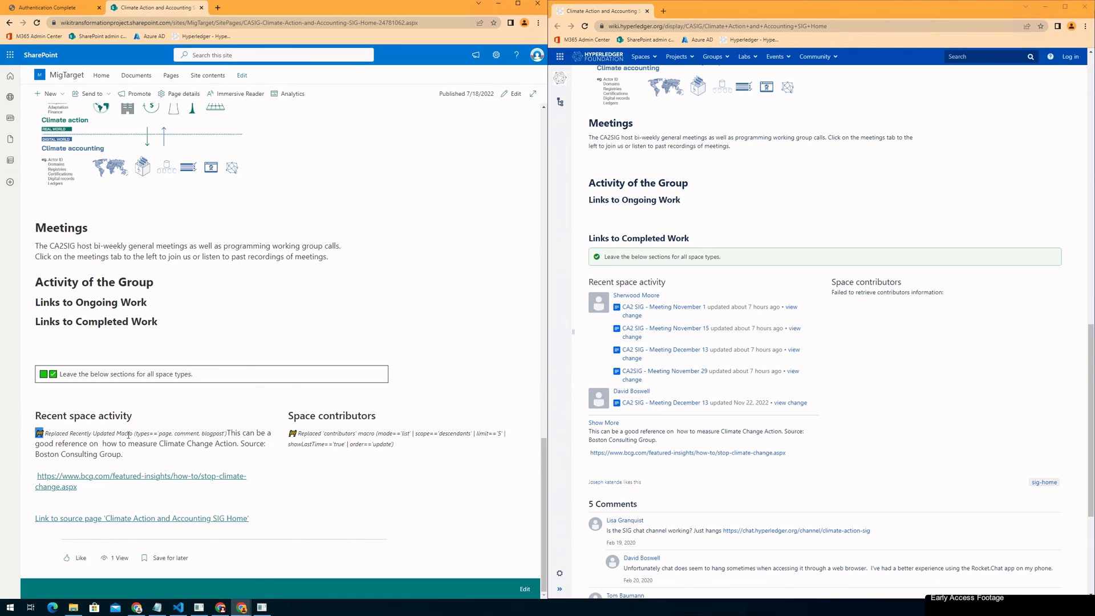
{"action": "left_click", "coordinate": [194, 443]}
{"action": "left_click_drag", "start_coordinate": [289, 433], "coordinate": [398, 446]}
{"action": "left_click", "coordinate": [414, 463]}
Step: Finish the comparison by returning both pages to their start, and open MigTarget's Site Pages library
{"action": "scroll", "coordinate": [402, 453], "scroll_direction": "up", "scroll_amount": 1}
{"action": "scroll", "coordinate": [402, 452], "scroll_direction": "up", "scroll_amount": 15}
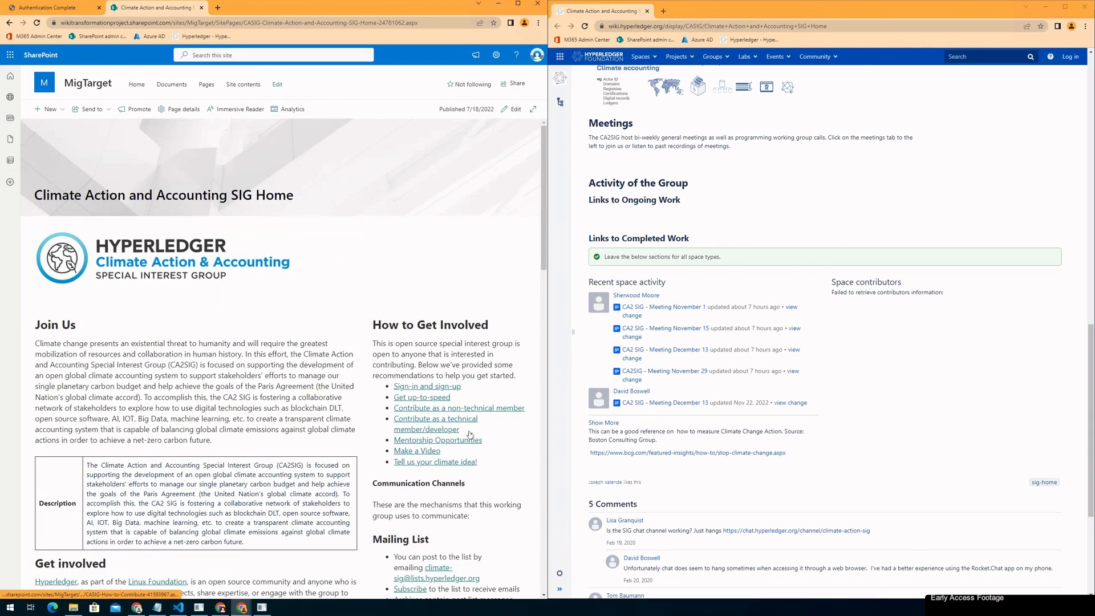
{"action": "scroll", "coordinate": [756, 383], "scroll_direction": "up", "scroll_amount": 5}
{"action": "scroll", "coordinate": [756, 384], "scroll_direction": "up", "scroll_amount": 8}
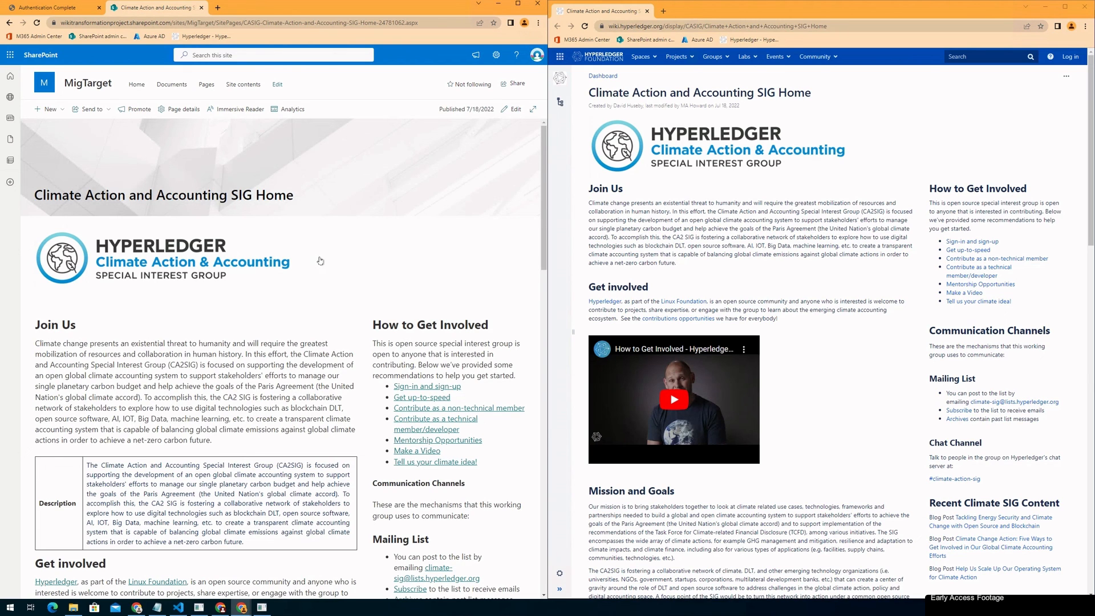
{"action": "left_click", "coordinate": [207, 85]}
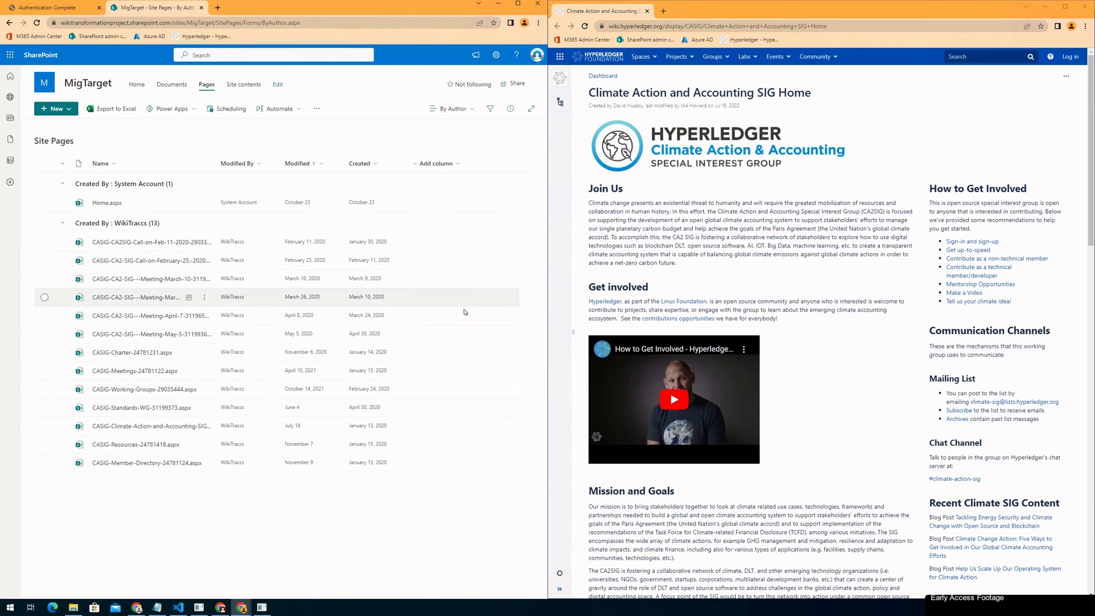
Step: Switch to the WikiTraccs console log and the WikiTraccs GUI to check the running migration's progress
{"action": "left_click", "coordinate": [262, 607]}
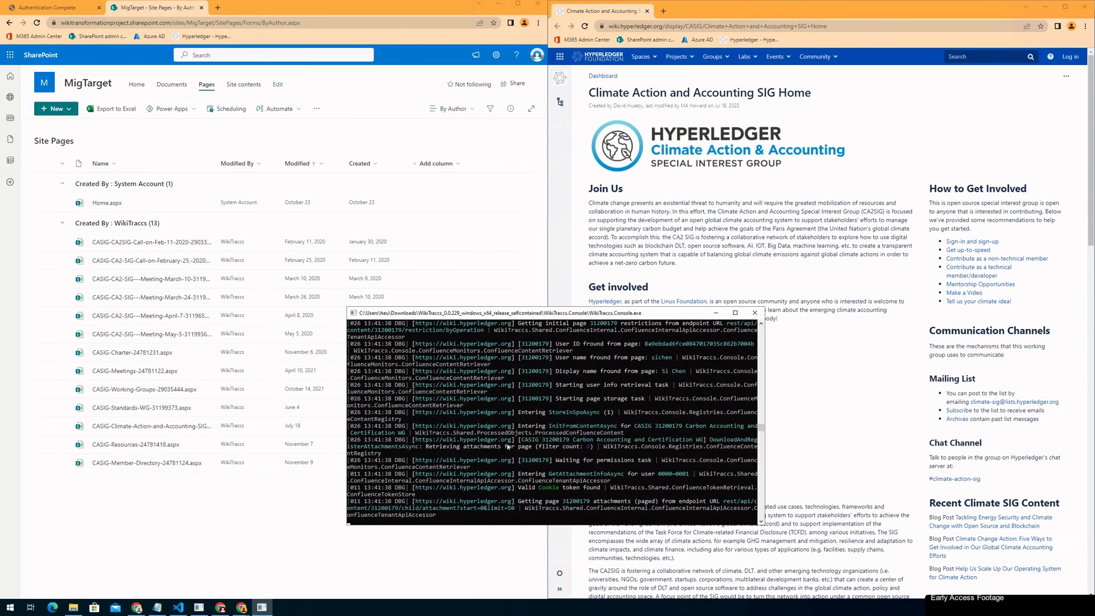
{"action": "left_click", "coordinate": [199, 607]}
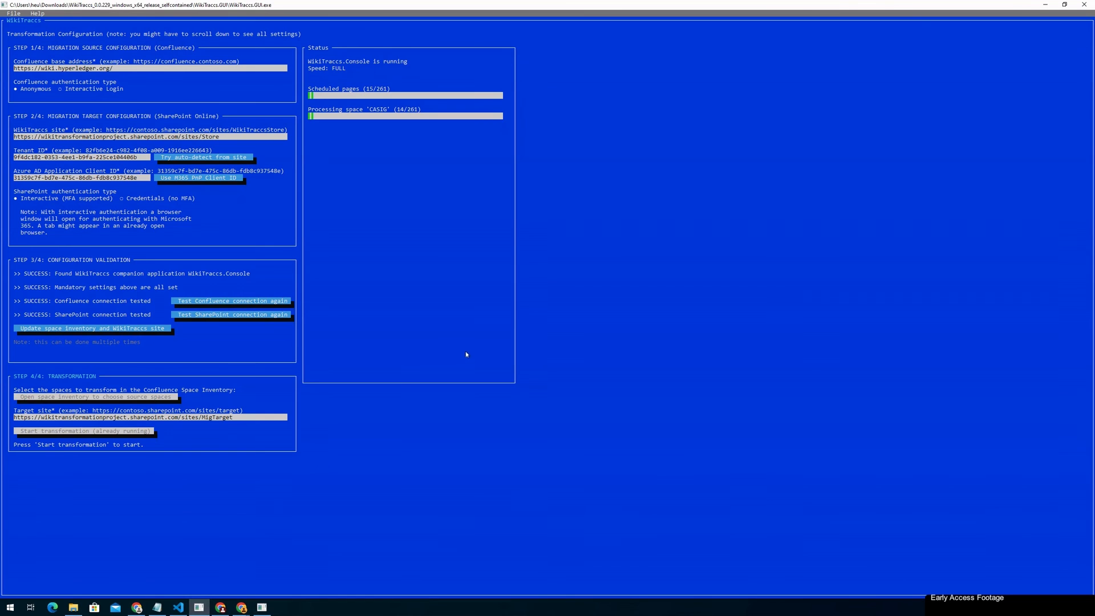